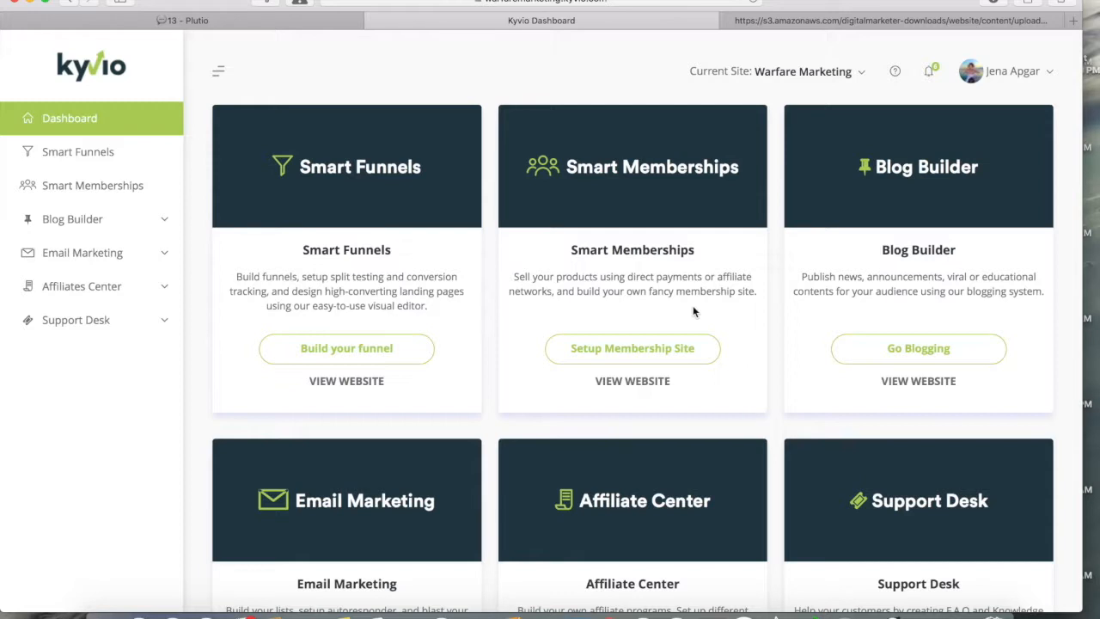
Step: Switch the current site to Kyvio Coach and open the First $1000 funnel's pages
left_click(803, 71)
left_click(778, 233)
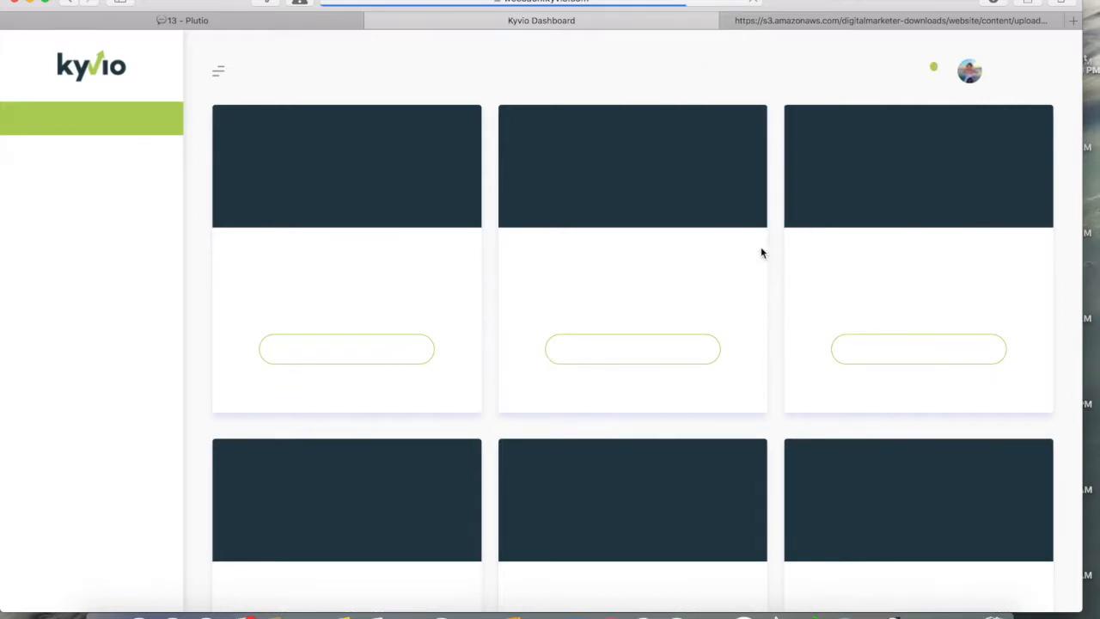
left_click(363, 358)
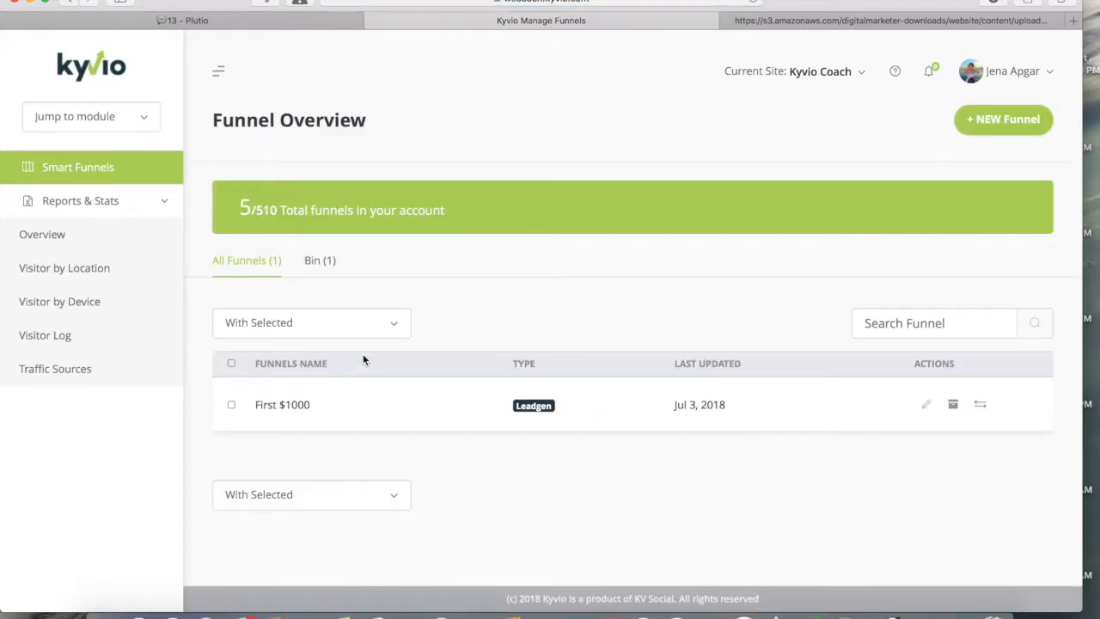
left_click(299, 403)
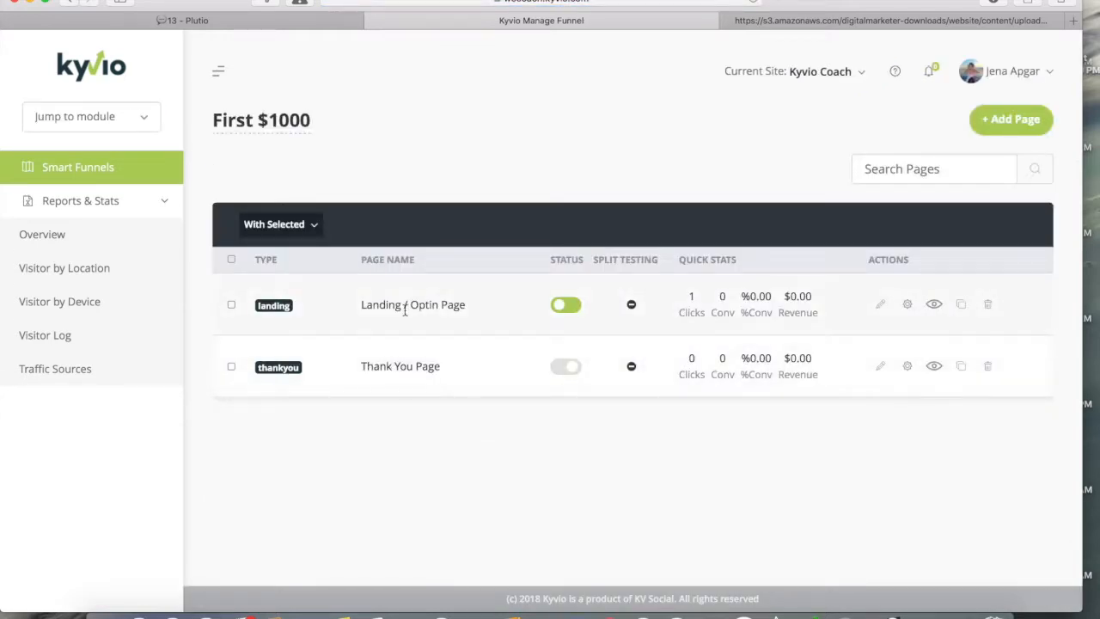
Step: Preview the Landing / Optin Page live, then return to the funnel's page list
left_click(934, 305)
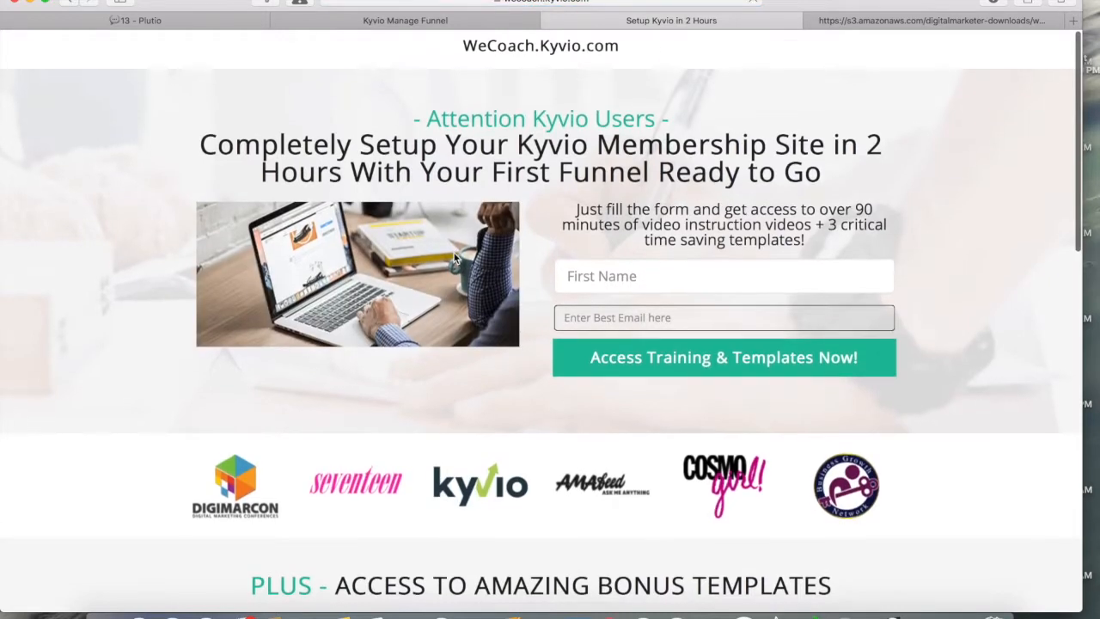
scroll(453, 253, "down", 15)
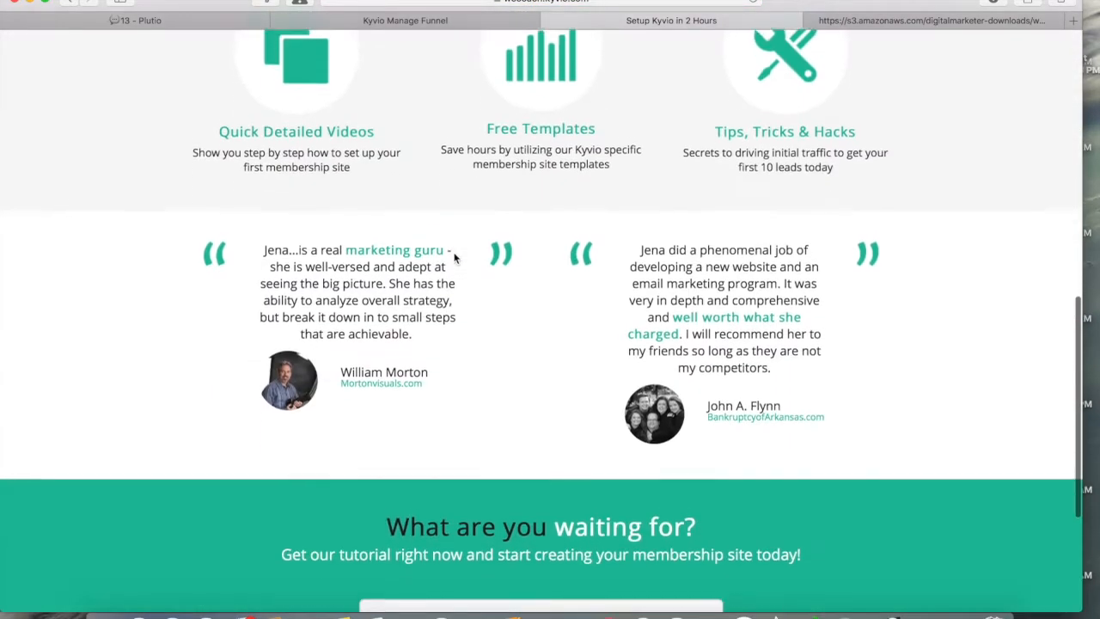
scroll(453, 253, "up", 15)
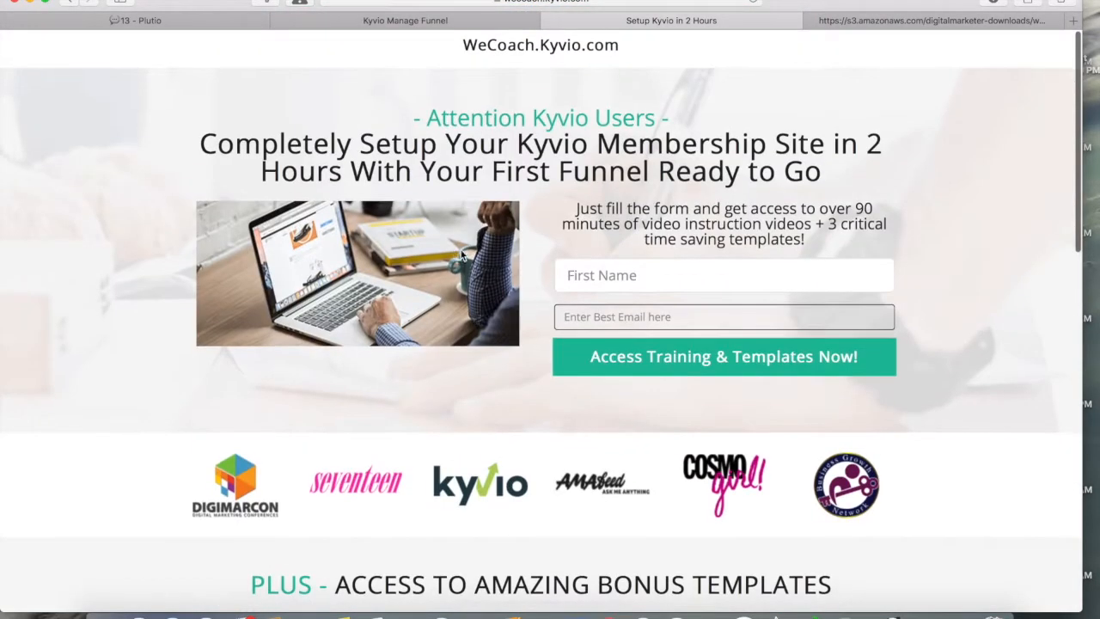
left_click(477, 23)
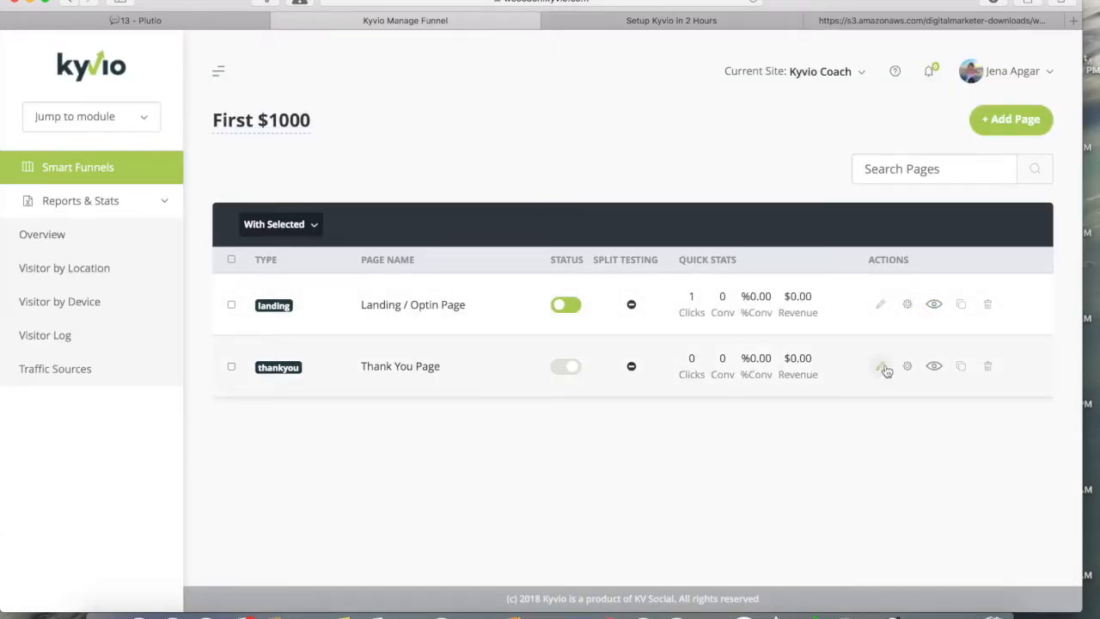
Step: Open the Thank You Page in the page builder, look it over, then view the checklist PDF
left_click(882, 370)
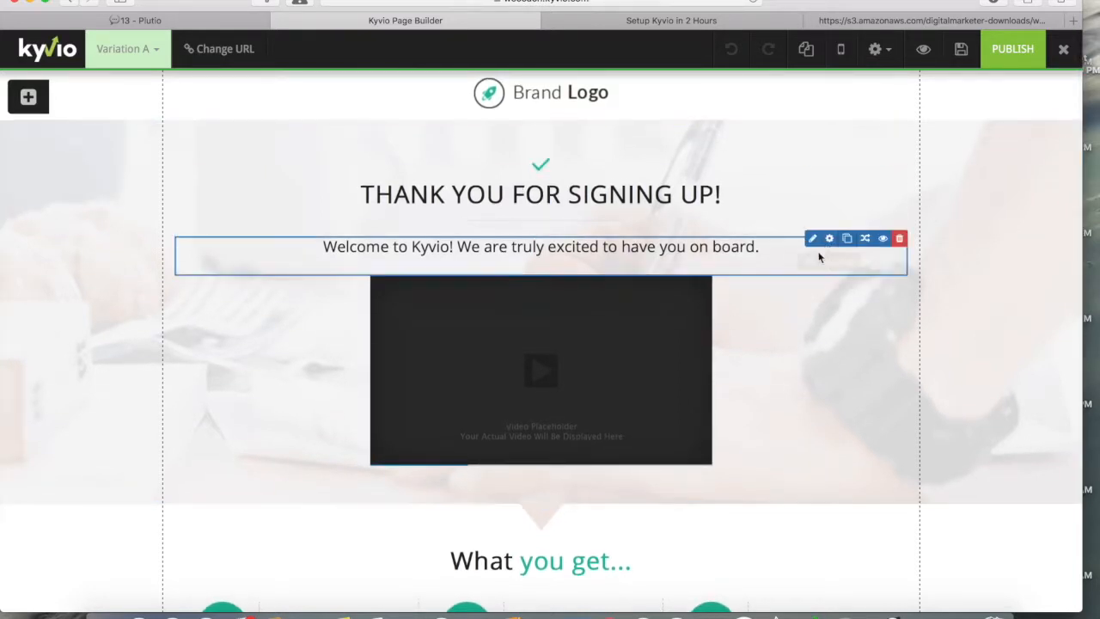
scroll(634, 394, "down", 10)
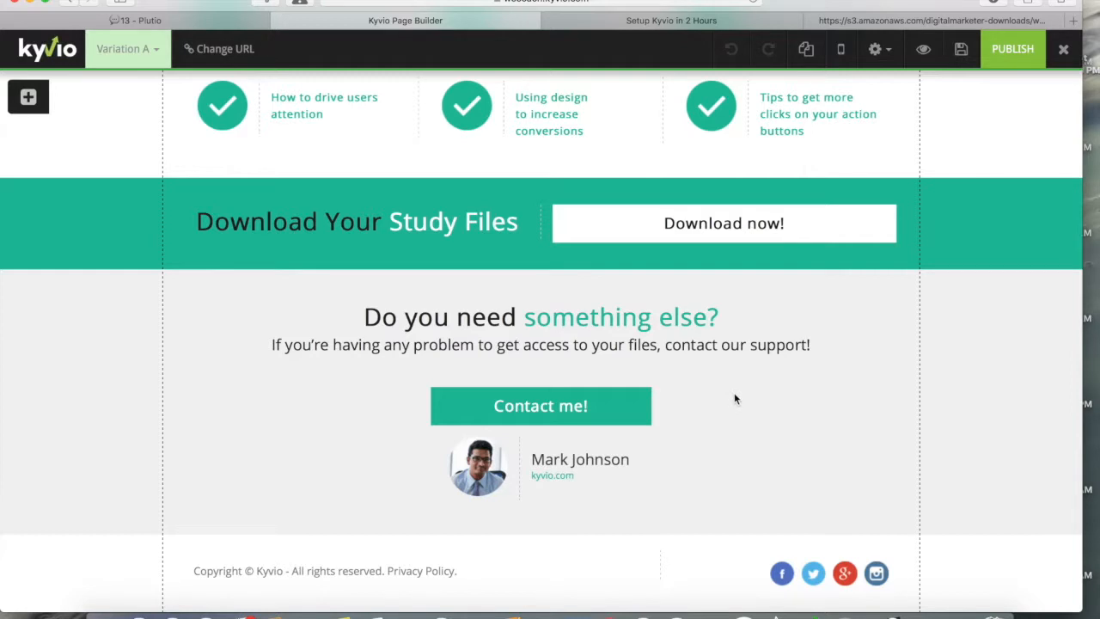
scroll(734, 398, "up", 15)
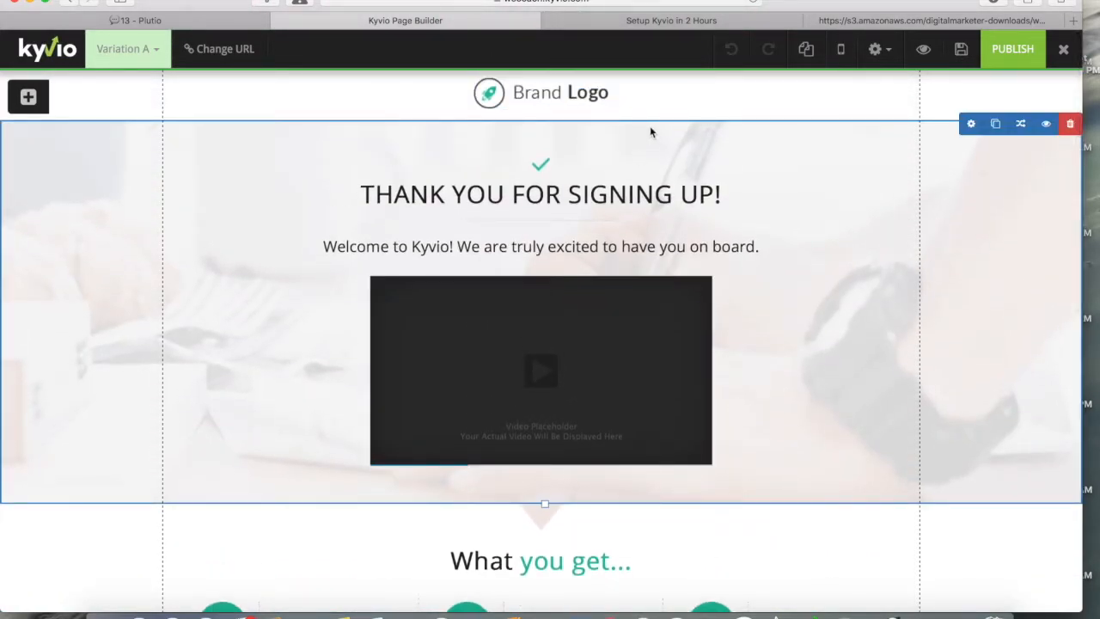
left_click(871, 20)
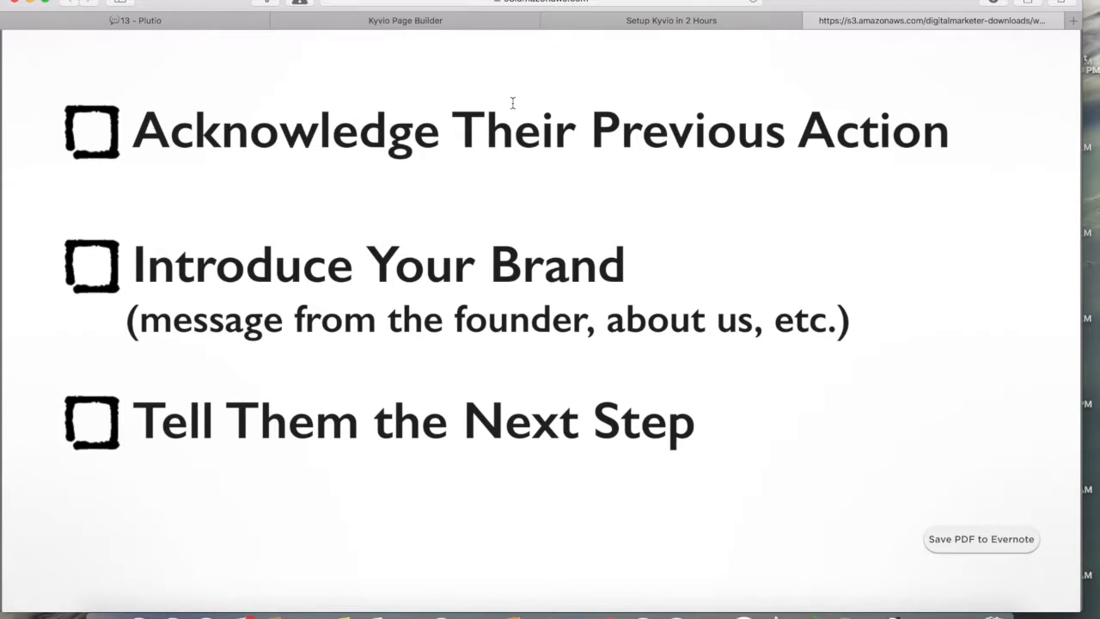
Step: Glance at the live WeCoach.Kyvio.com landing page, then return to the Thank You Page editor
left_click(679, 21)
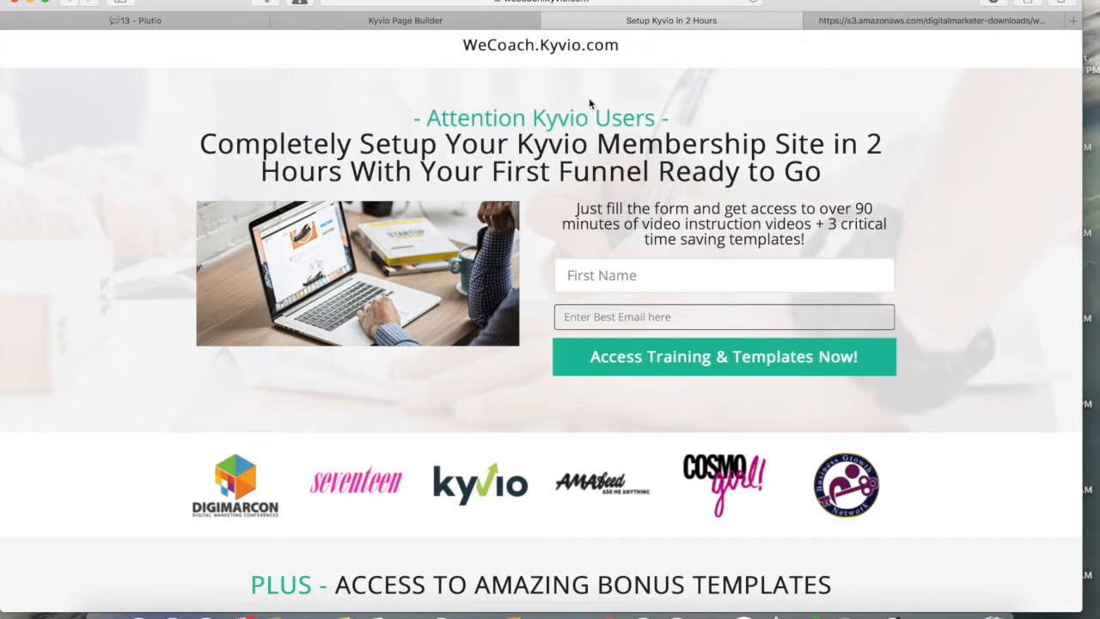
left_click(430, 21)
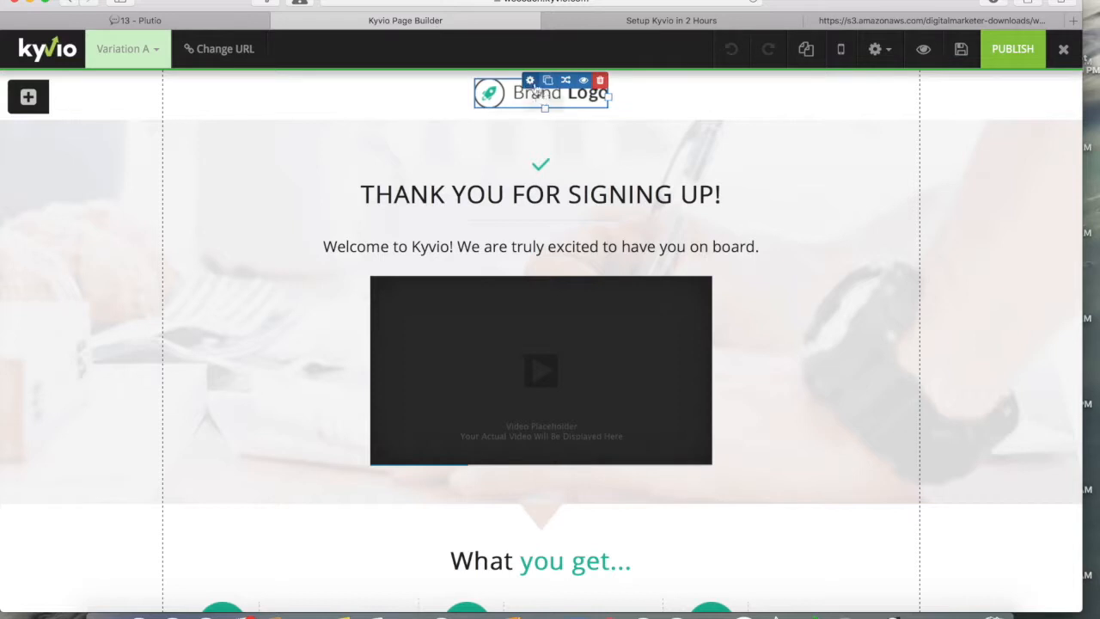
Step: Place a Medium Heading at the top of the page and delete the Brand Logo
left_click(28, 97)
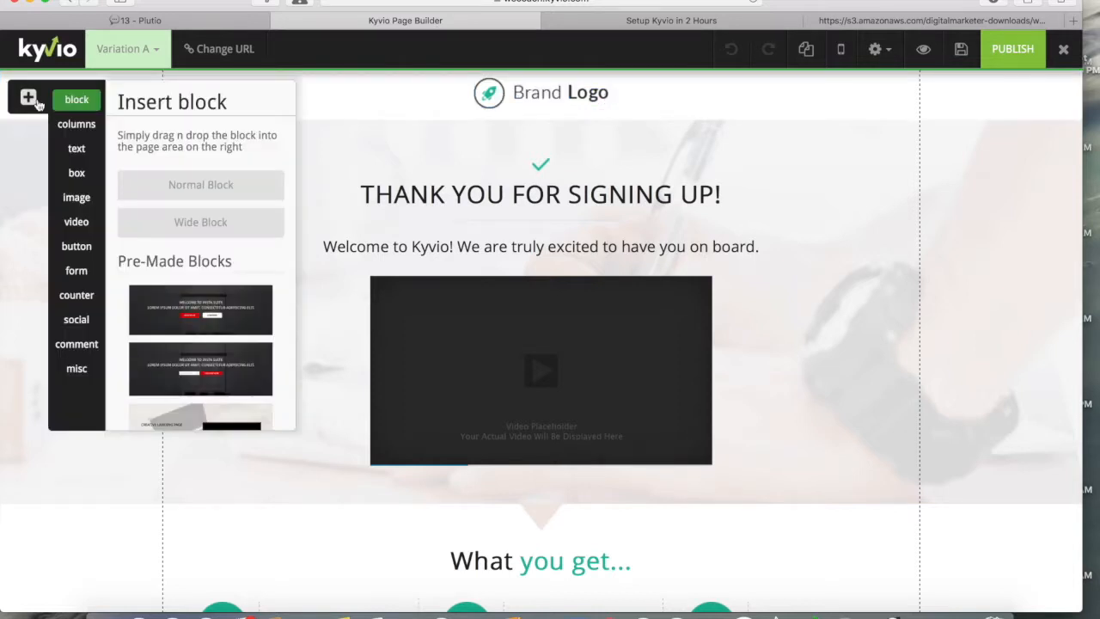
left_click(77, 150)
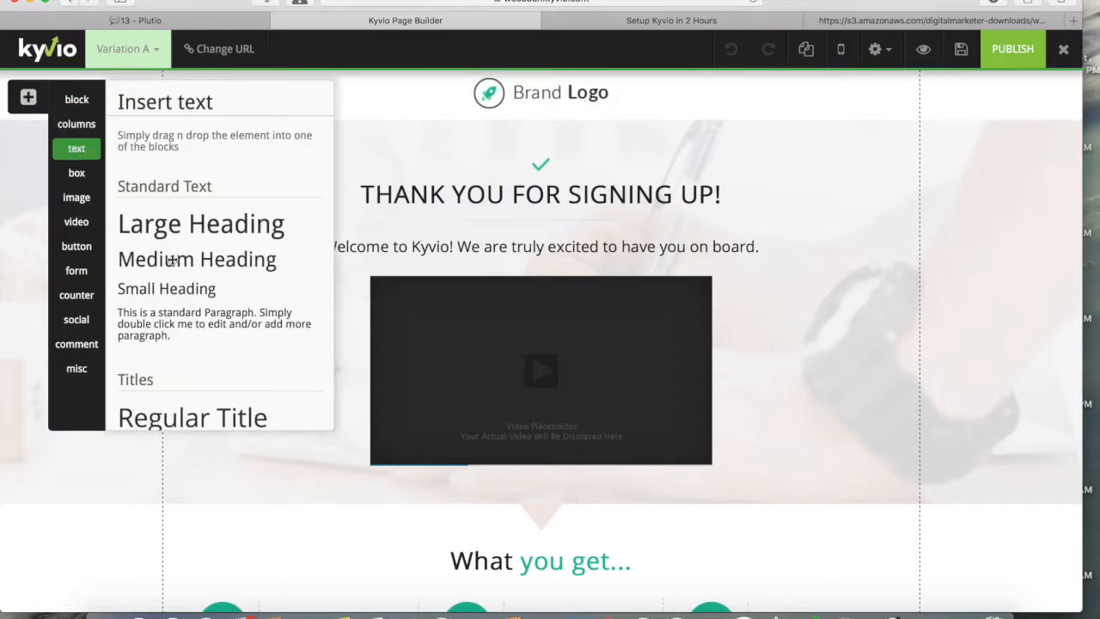
left_click_drag(173, 260, 508, 99)
left_click(601, 150)
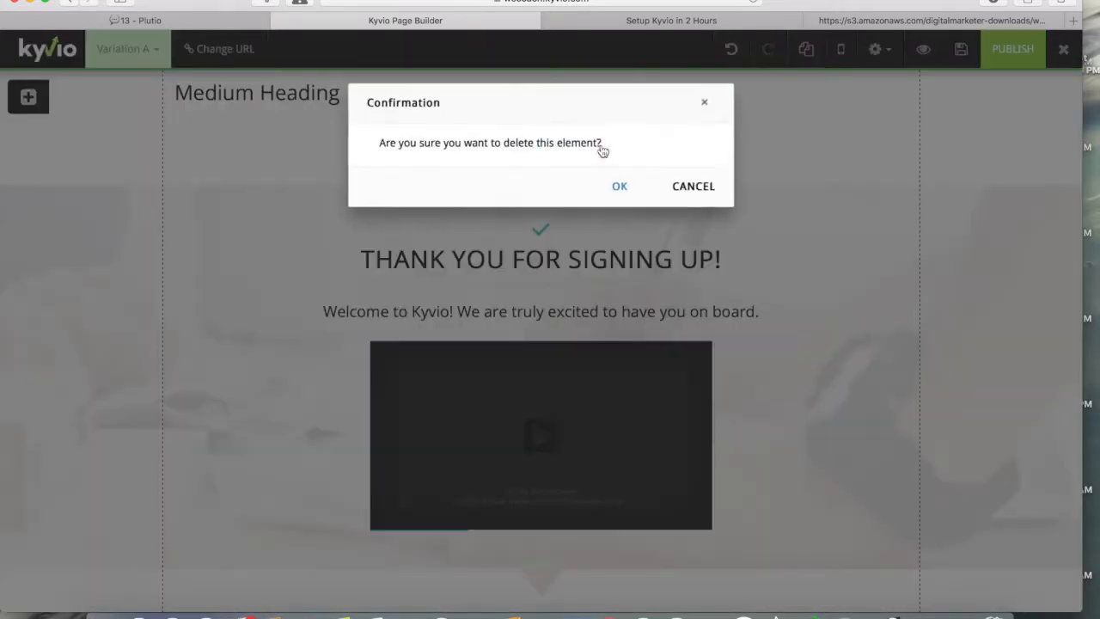
left_click(622, 193)
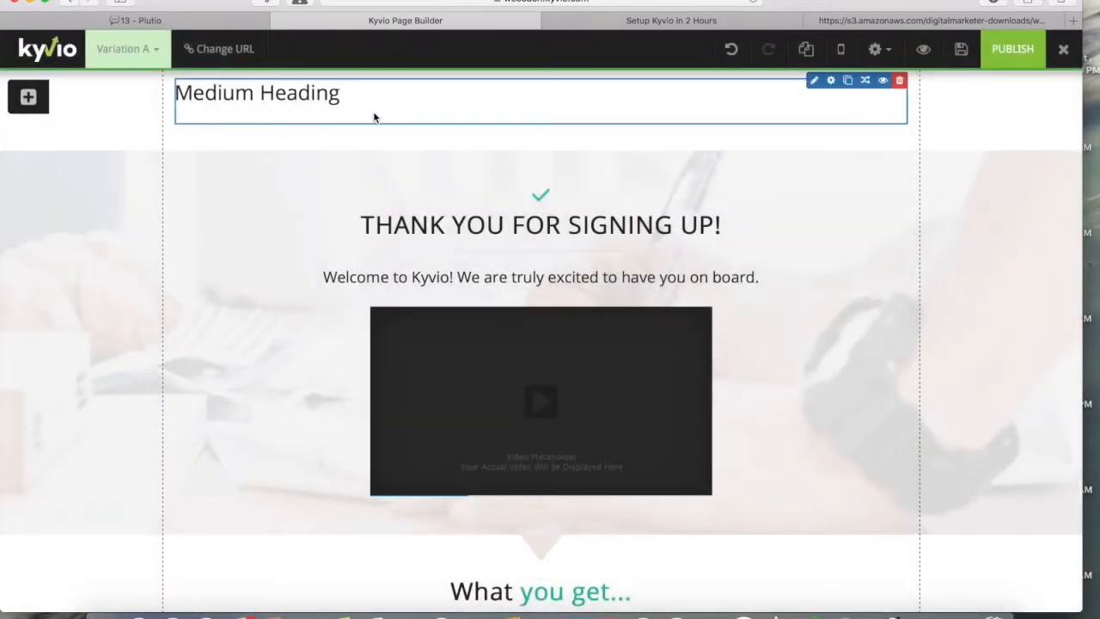
Step: Center the new heading and change its text to 'WeCoach.Kyvio.com'
left_click(813, 82)
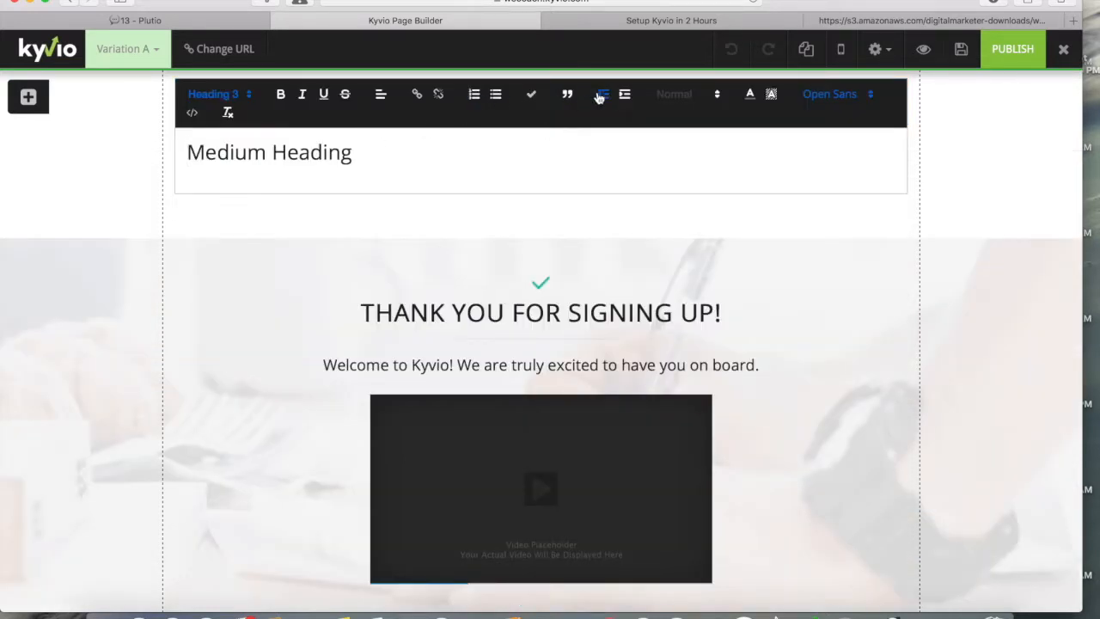
left_click(380, 94)
left_click(386, 140)
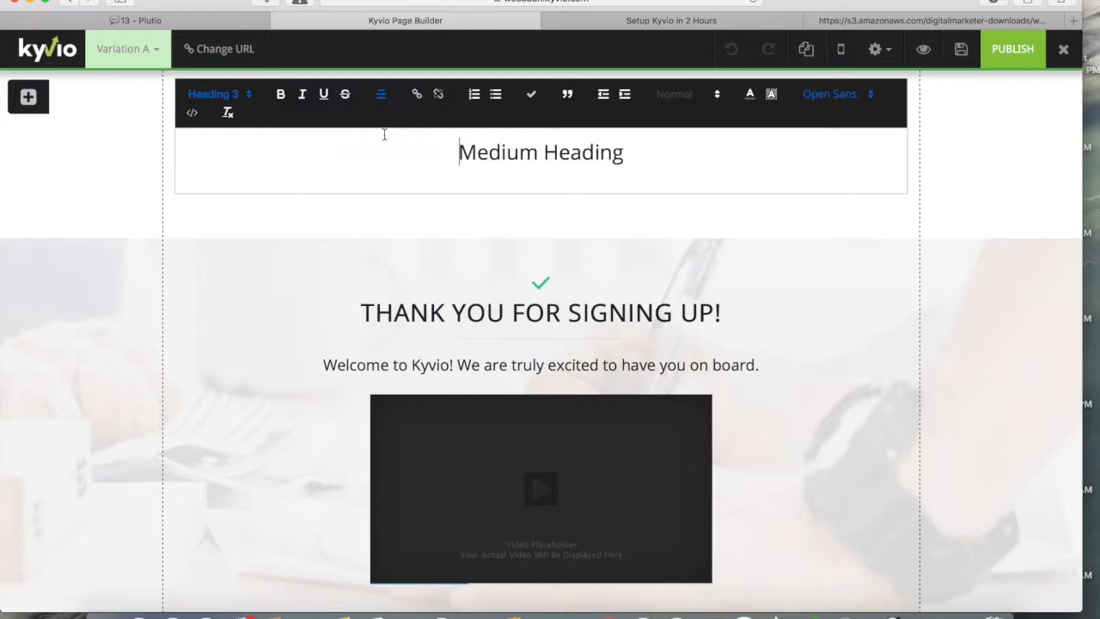
triple_click(521, 152)
left_click(520, 152)
type("WeCoach.Kyvio")
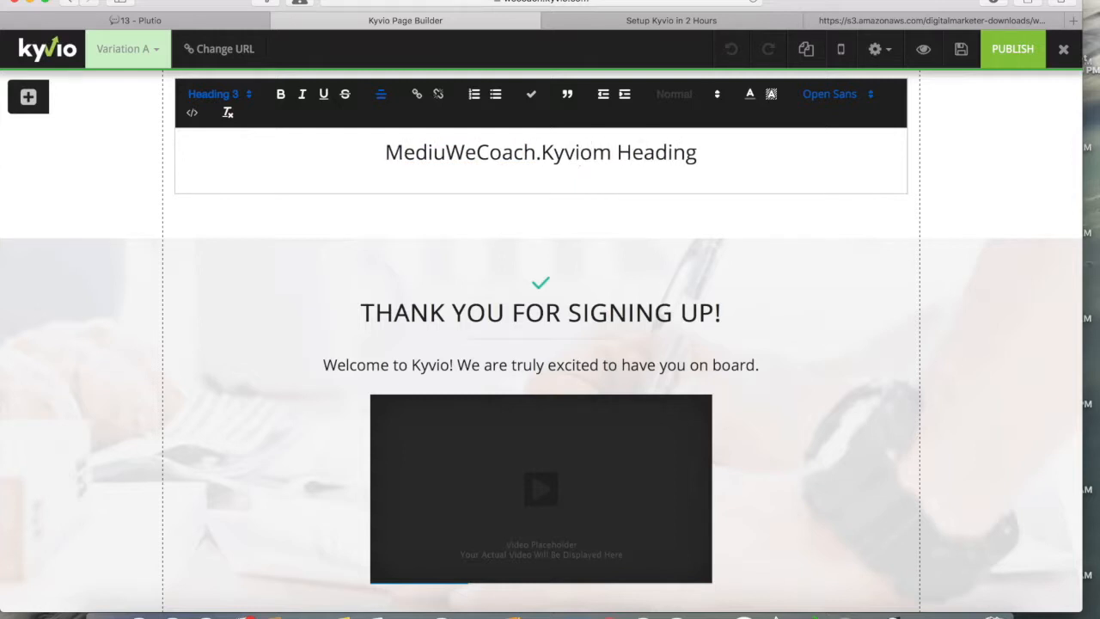
left_click_drag(592, 152, 735, 152)
type(".com")
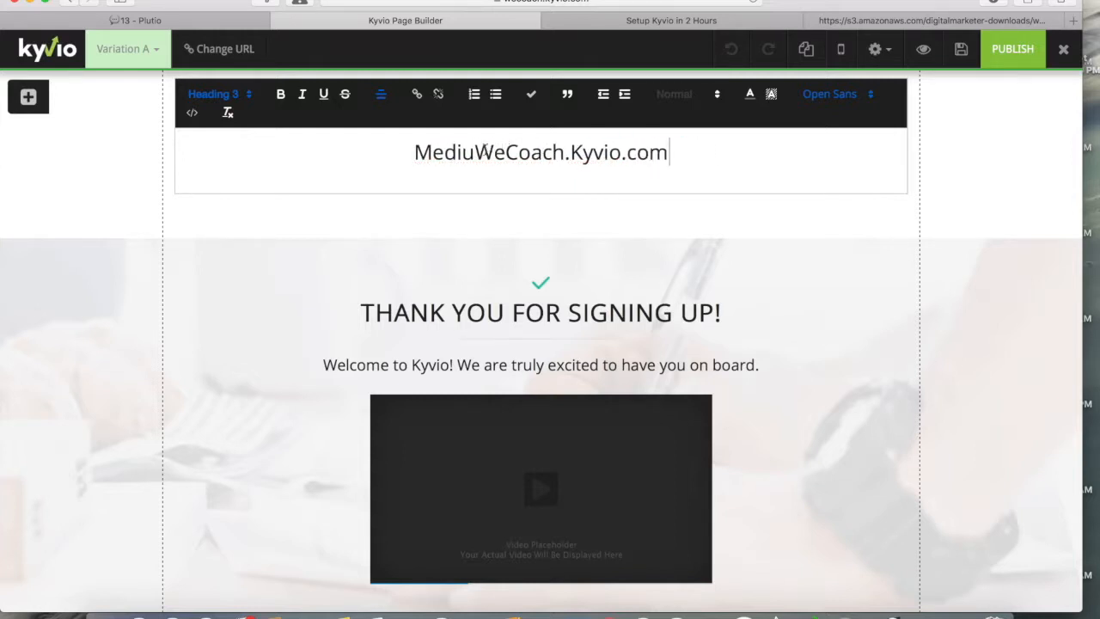
left_click_drag(477, 152, 339, 148)
key("BackSpace")
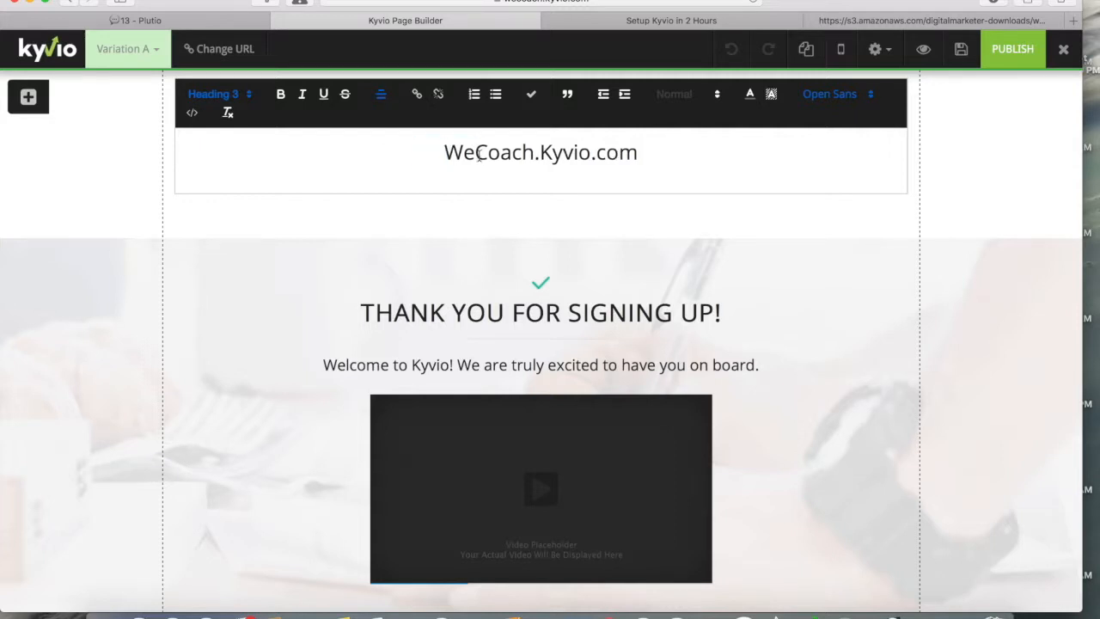
left_click(394, 244)
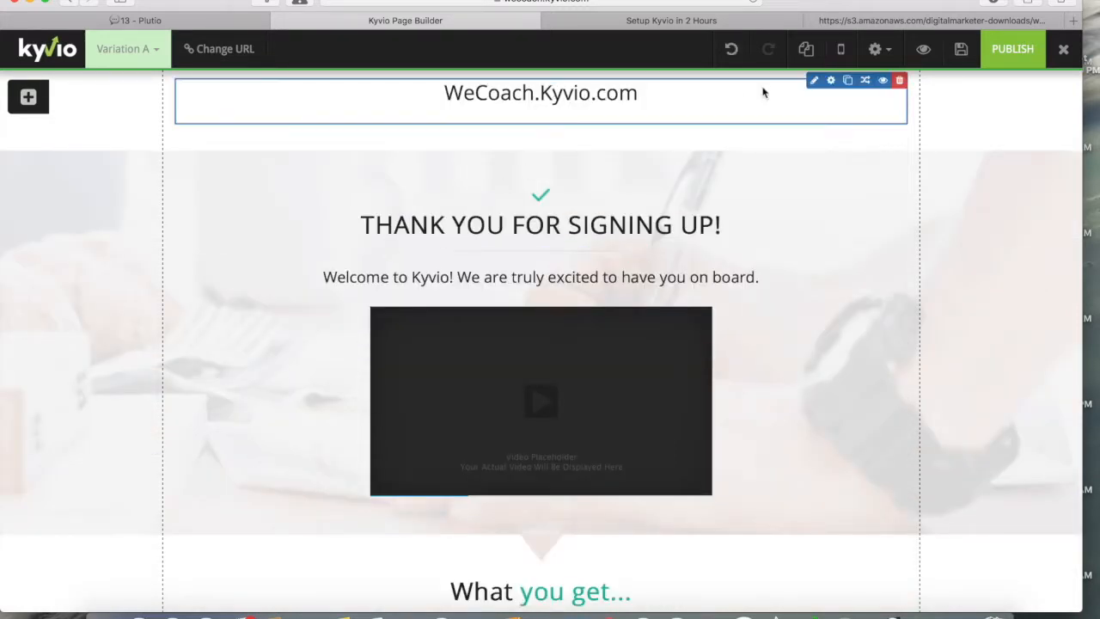
Step: In the heading's Text Settings, set line height 1 and bottom margin 0
left_click(830, 80)
left_click_drag(789, 178, 721, 176)
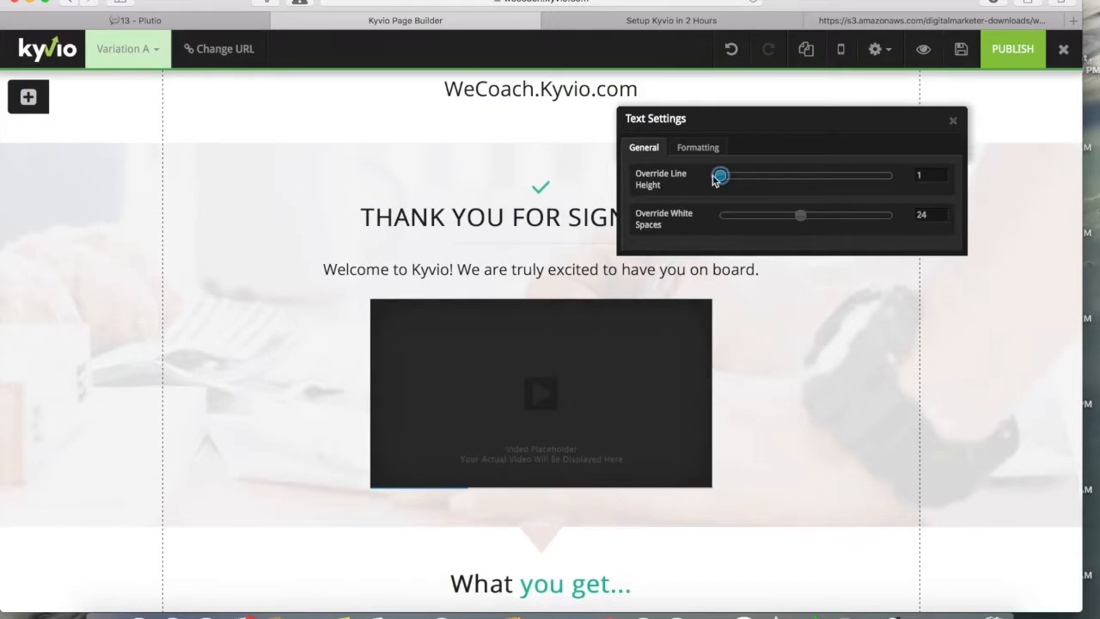
left_click_drag(800, 215, 720, 215)
left_click(694, 149)
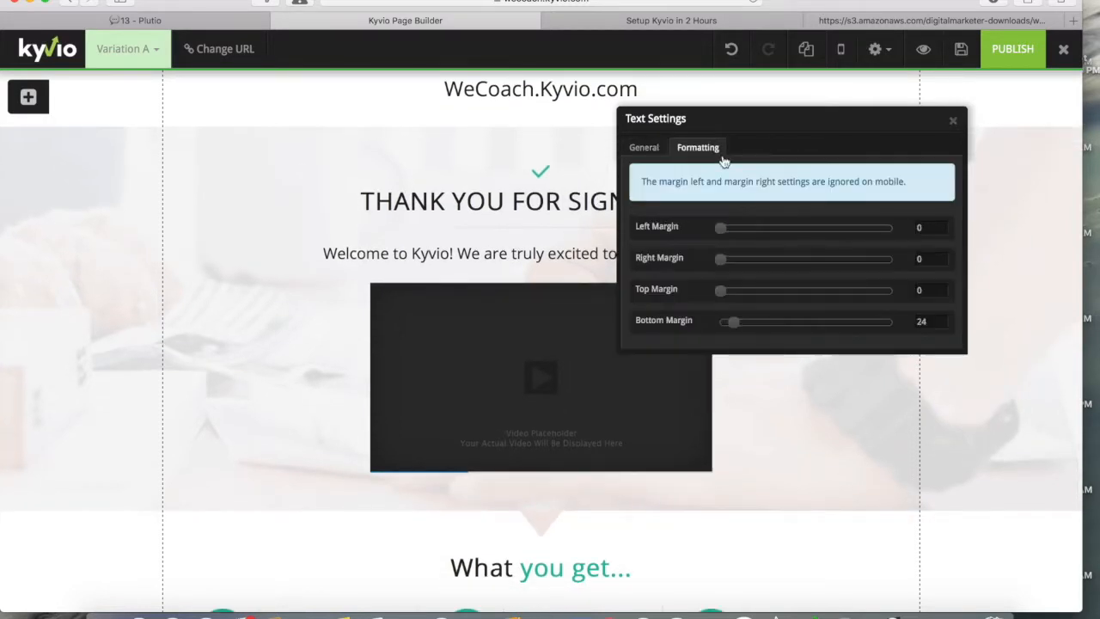
left_click_drag(732, 320, 623, 325)
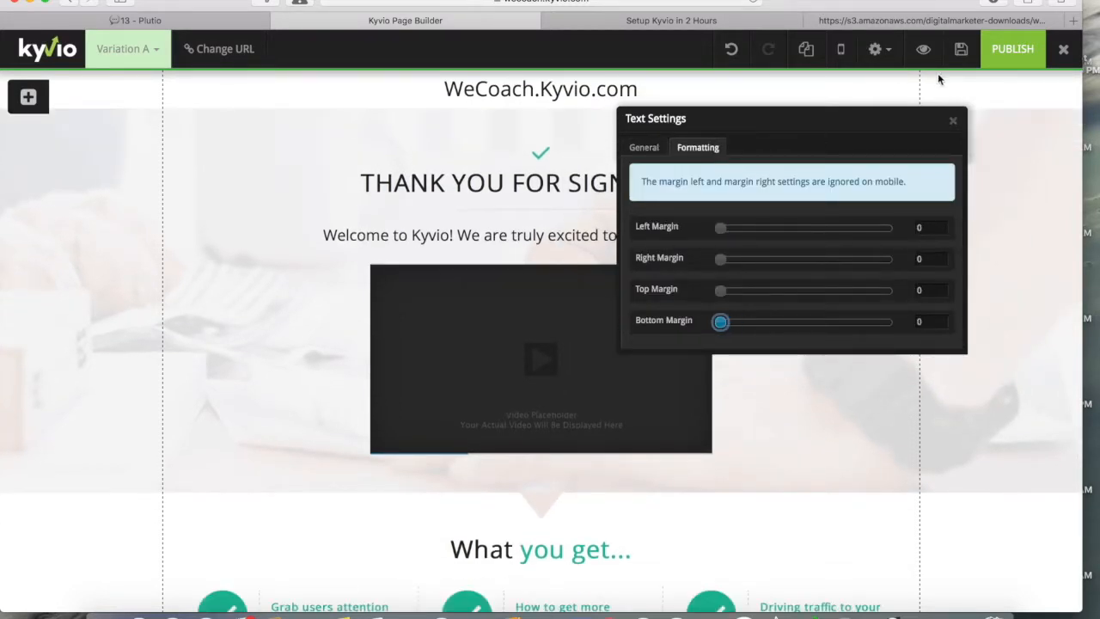
left_click(953, 120)
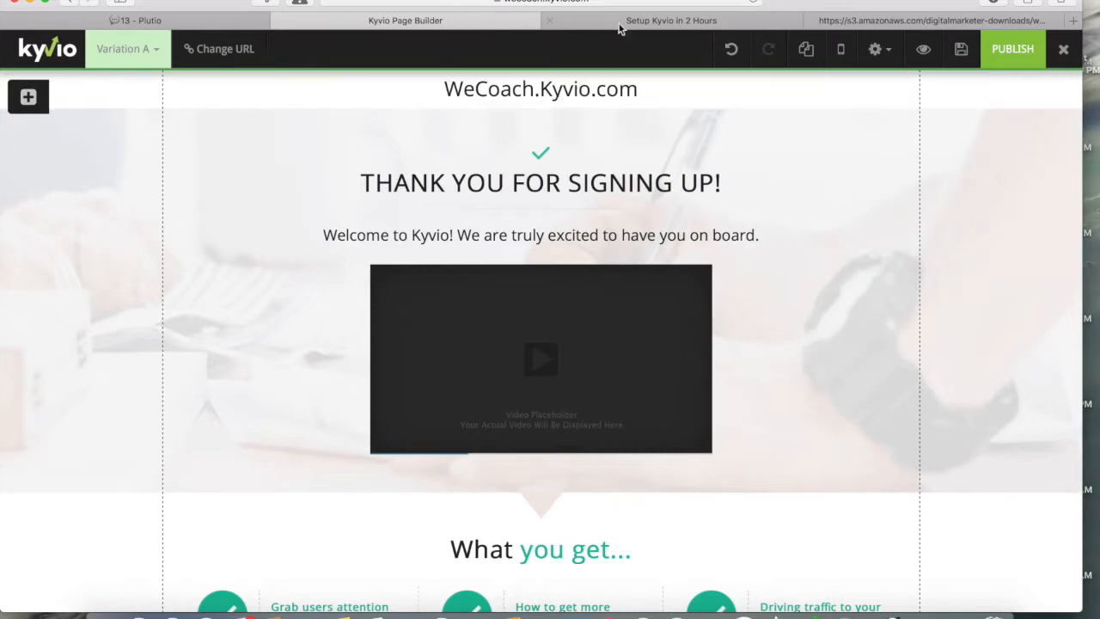
Step: Change the WeCoach.Kyvio.com heading's font to Lato
left_click(813, 84)
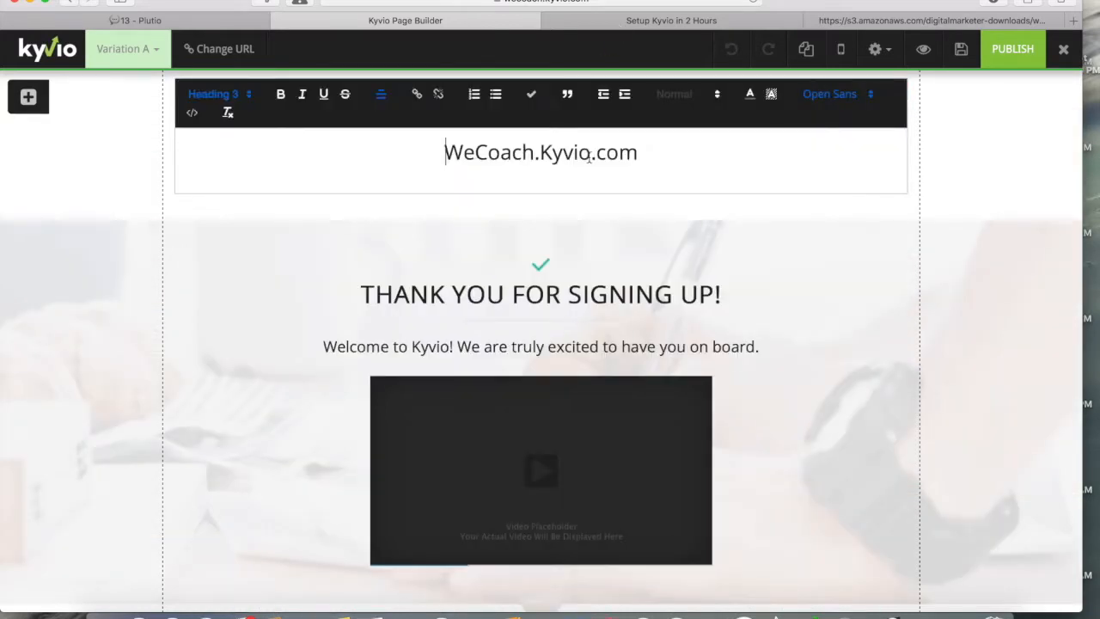
triple_click(559, 155)
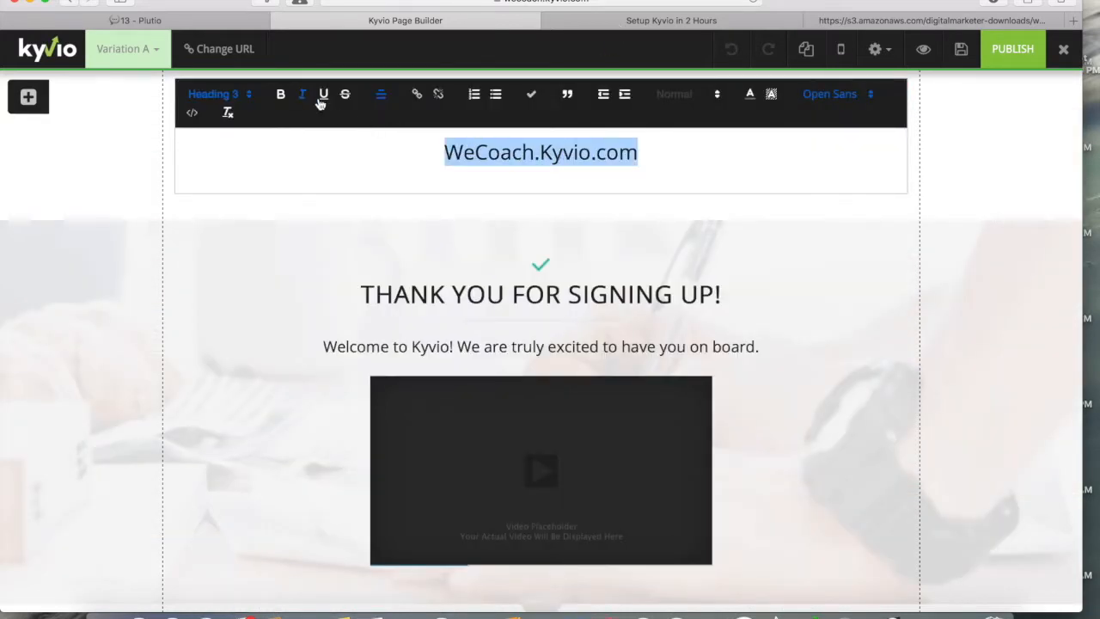
left_click(834, 94)
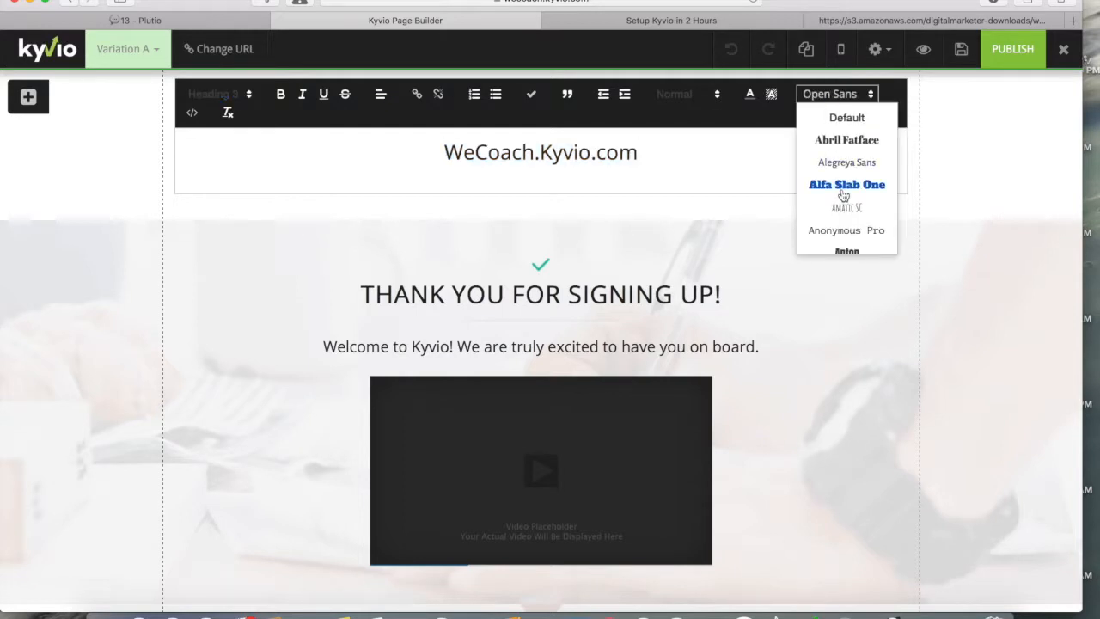
scroll(844, 196, "down", 3)
scroll(844, 196, "down", 10)
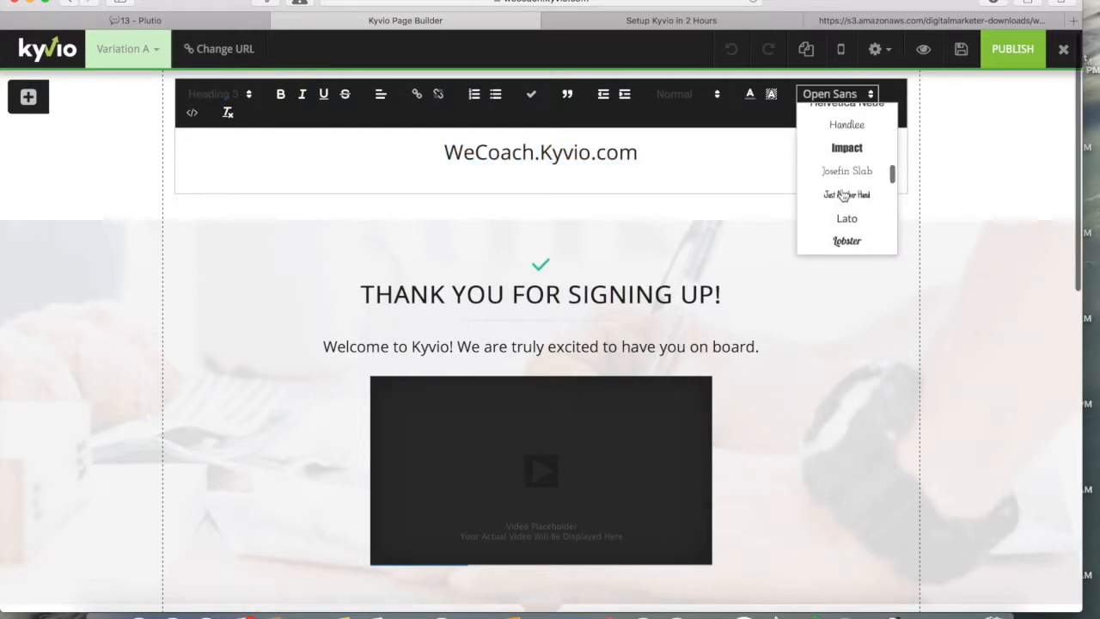
scroll(846, 197, "down", 4)
scroll(847, 197, "up", 1)
left_click(850, 129)
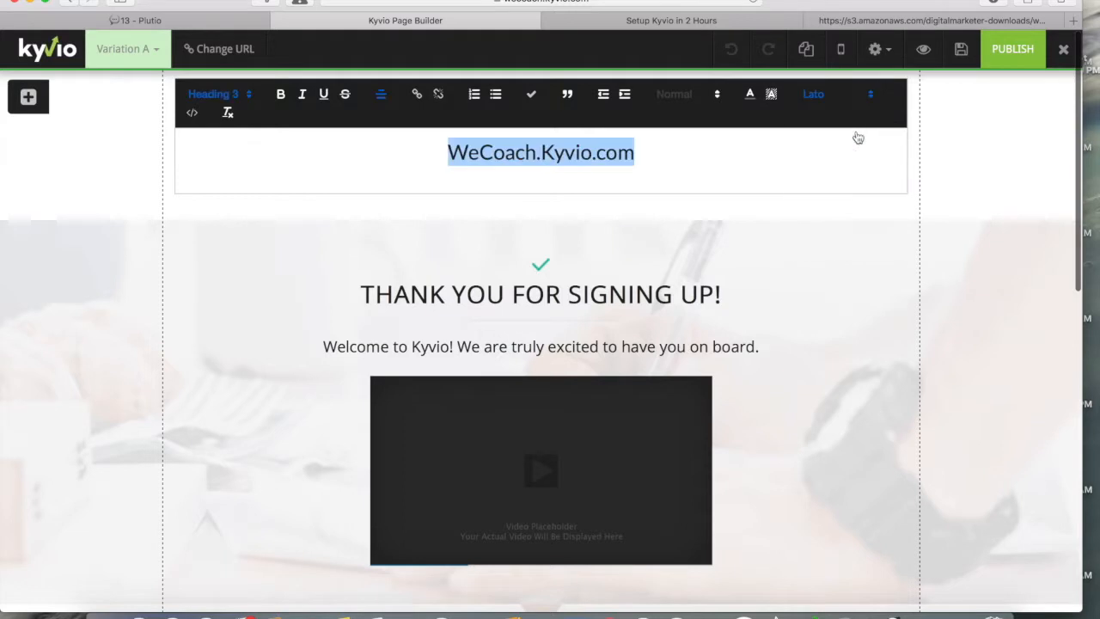
left_click(567, 247)
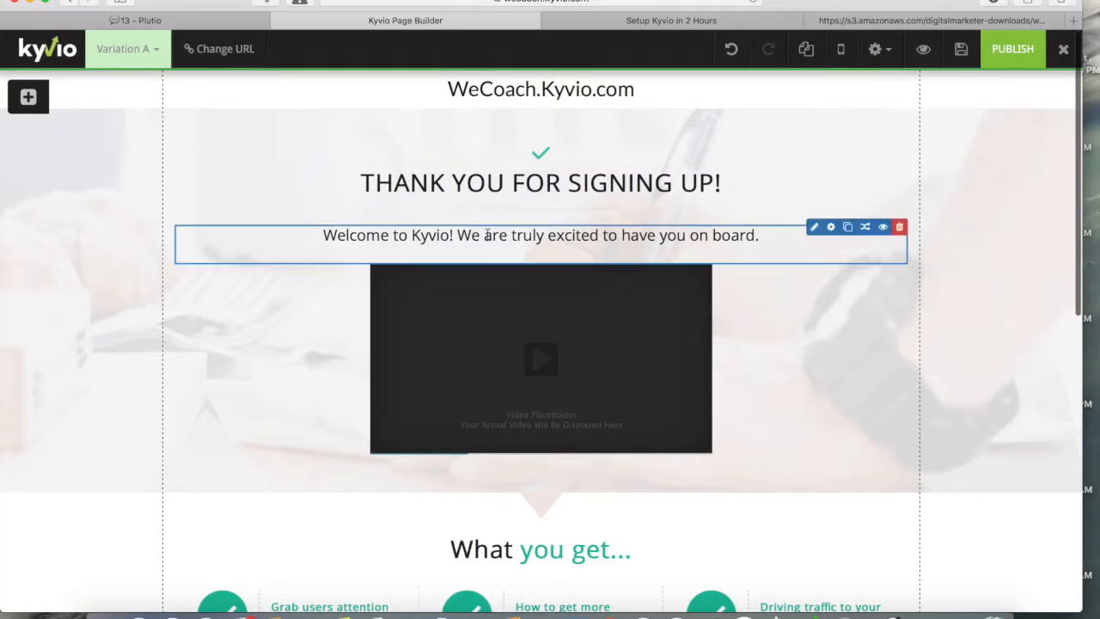
Step: Edit the welcome line to read 'Welcome to WeCoach.Kyvio.com!'
left_click(814, 226)
left_click(402, 295)
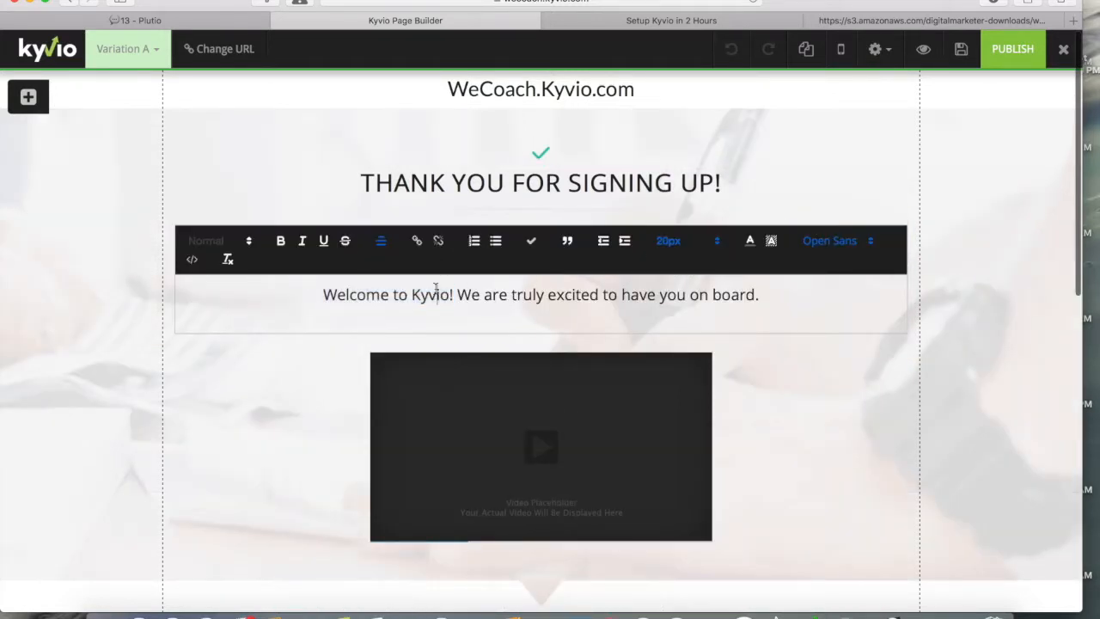
left_click(412, 295)
type("WeCoac")
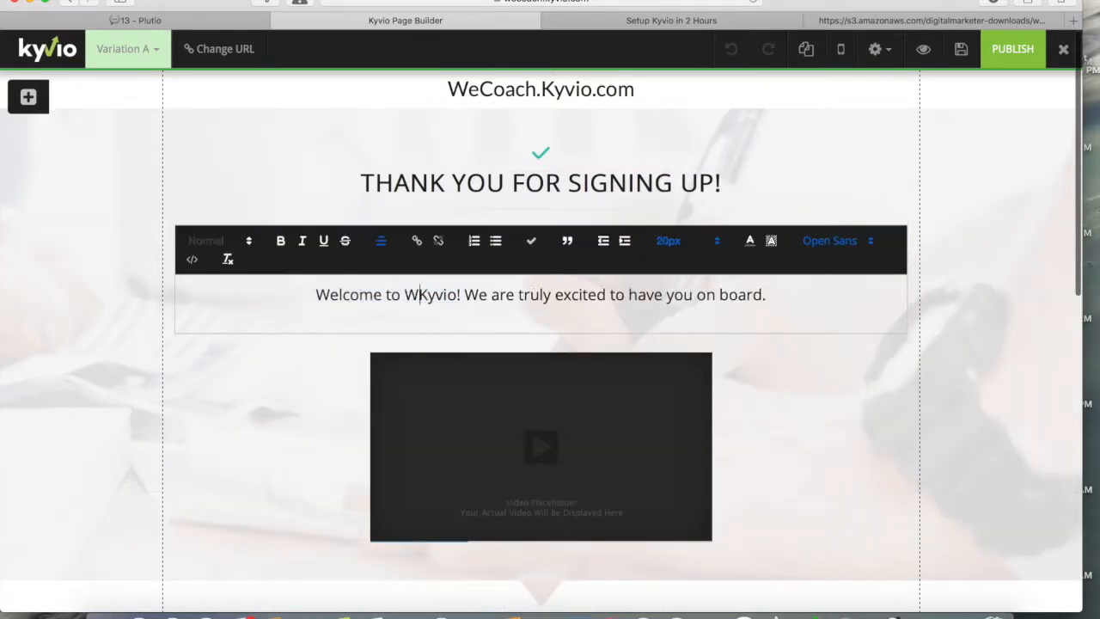
type("h.")
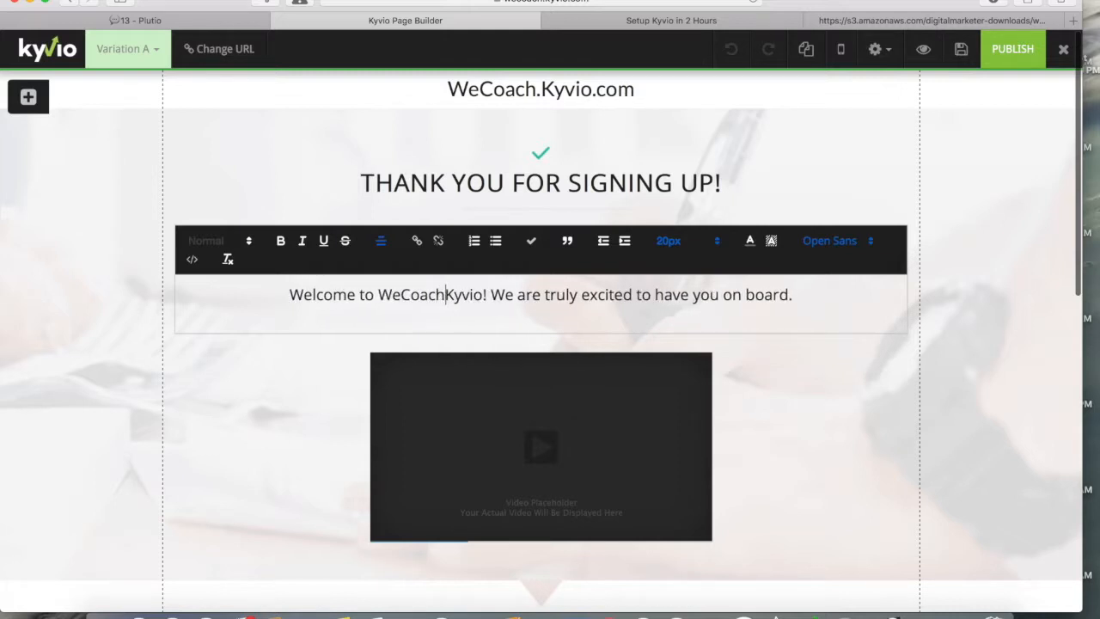
key("Right")
key("Right")
key("Right")
key("Right")
type(".com")
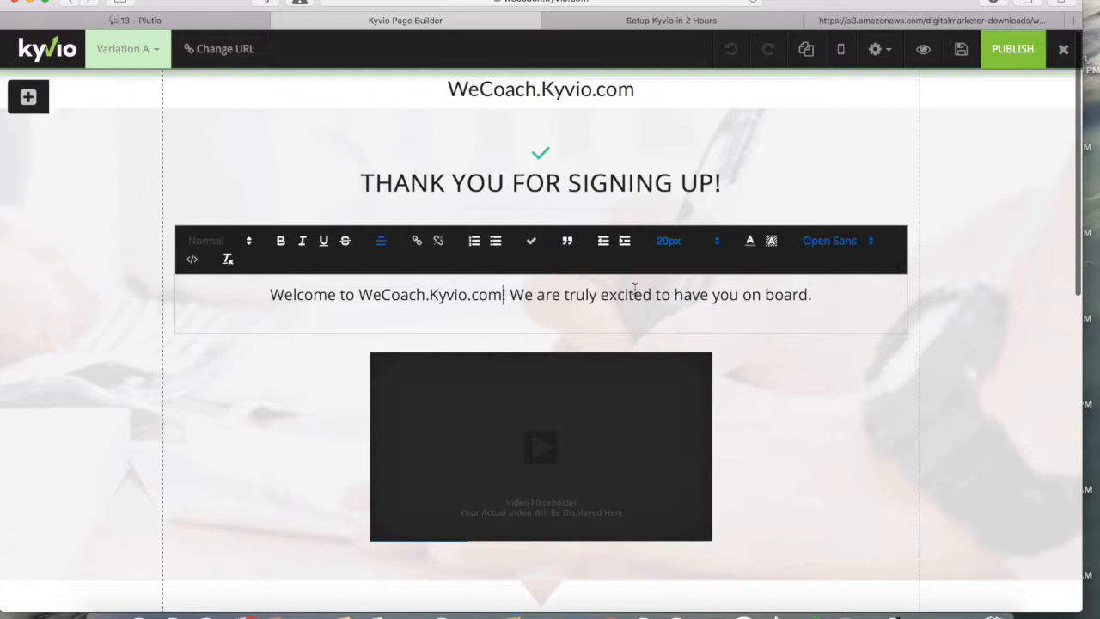
left_click(863, 170)
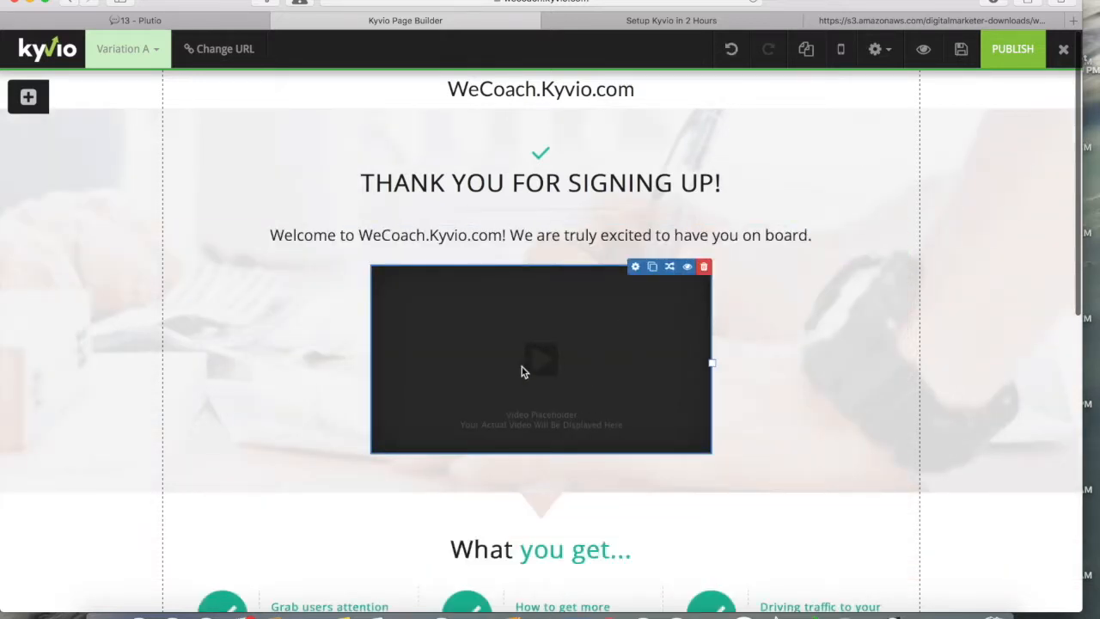
scroll(523, 372, "down", 2)
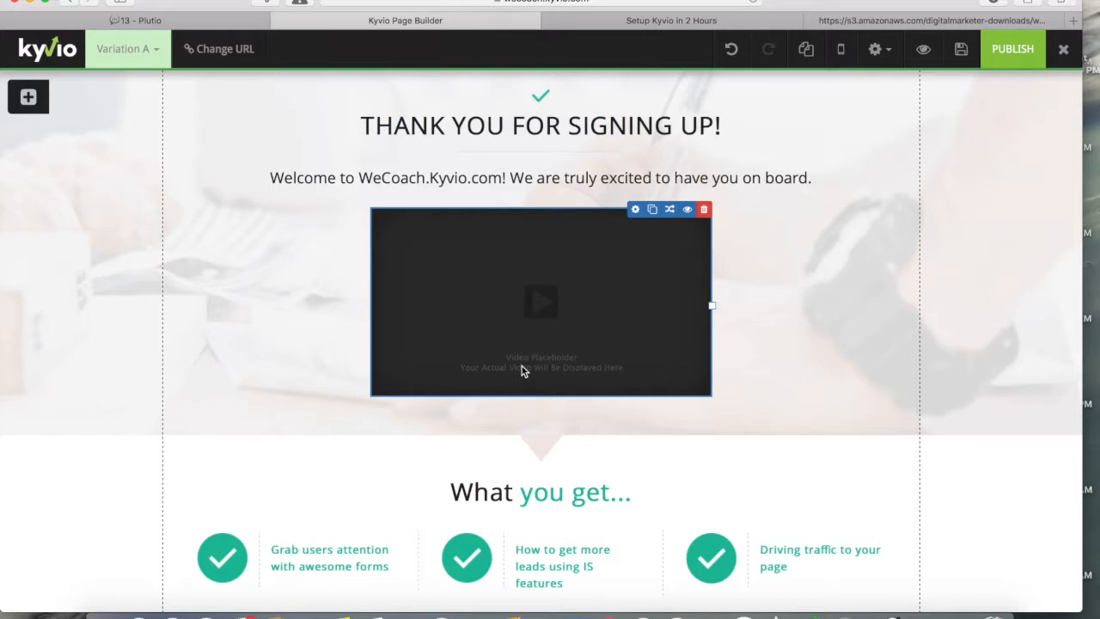
scroll(536, 359, "down", 2)
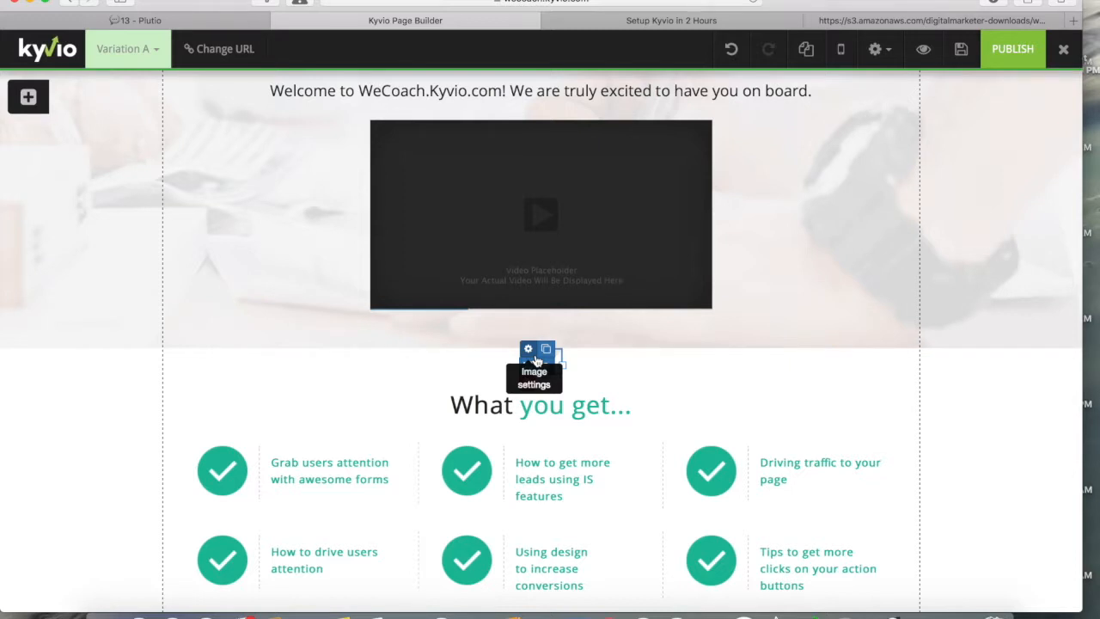
scroll(409, 361, "down", 1)
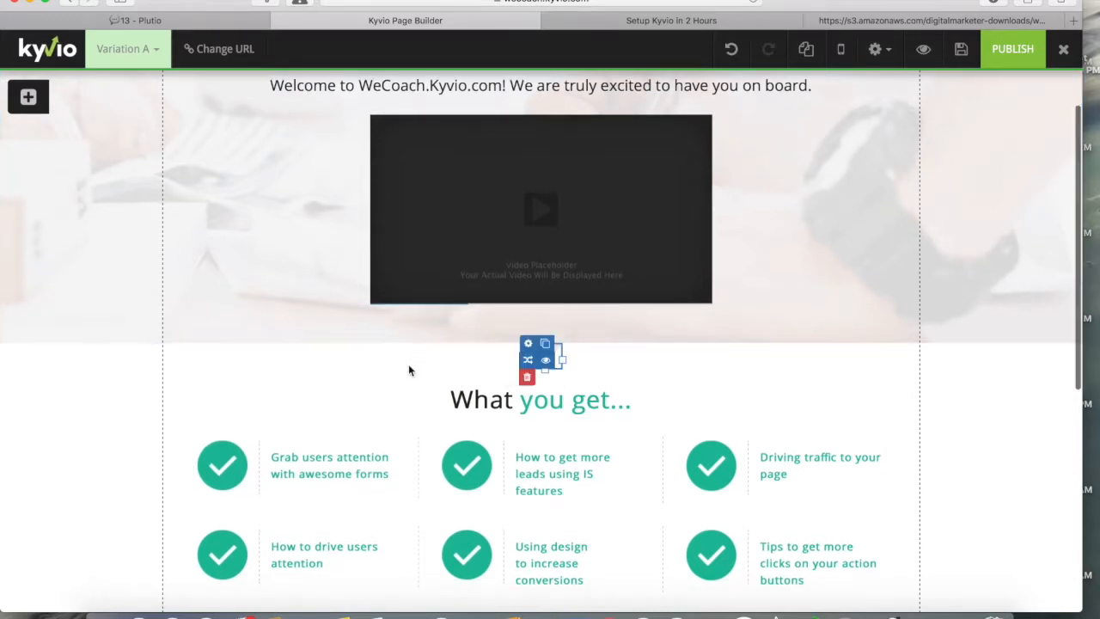
scroll(384, 404, "down", 2)
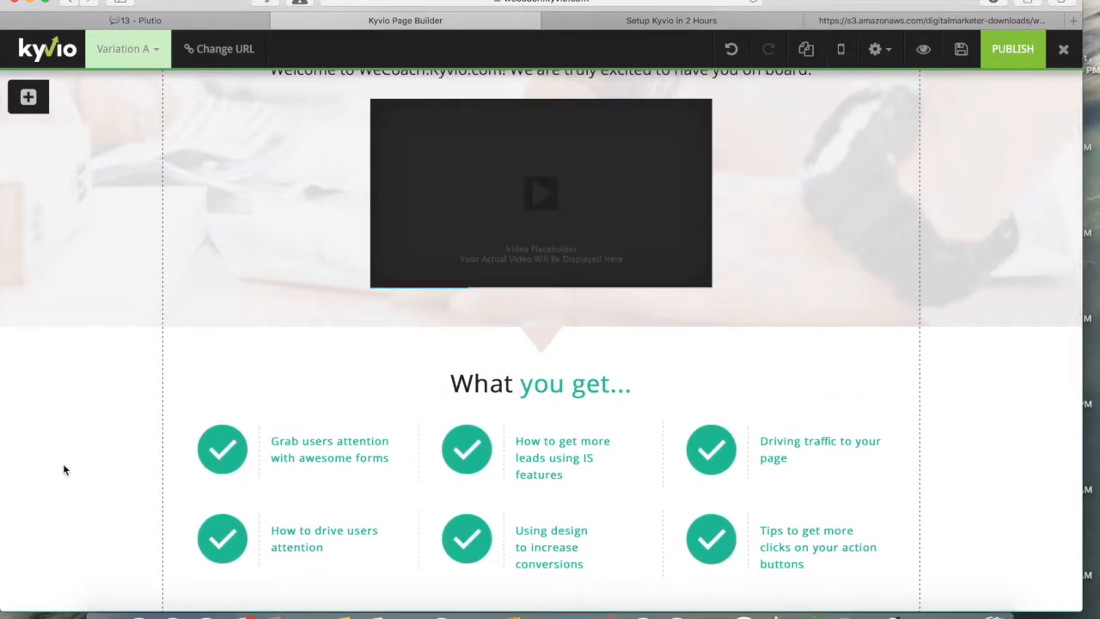
scroll(63, 465, "down", 5)
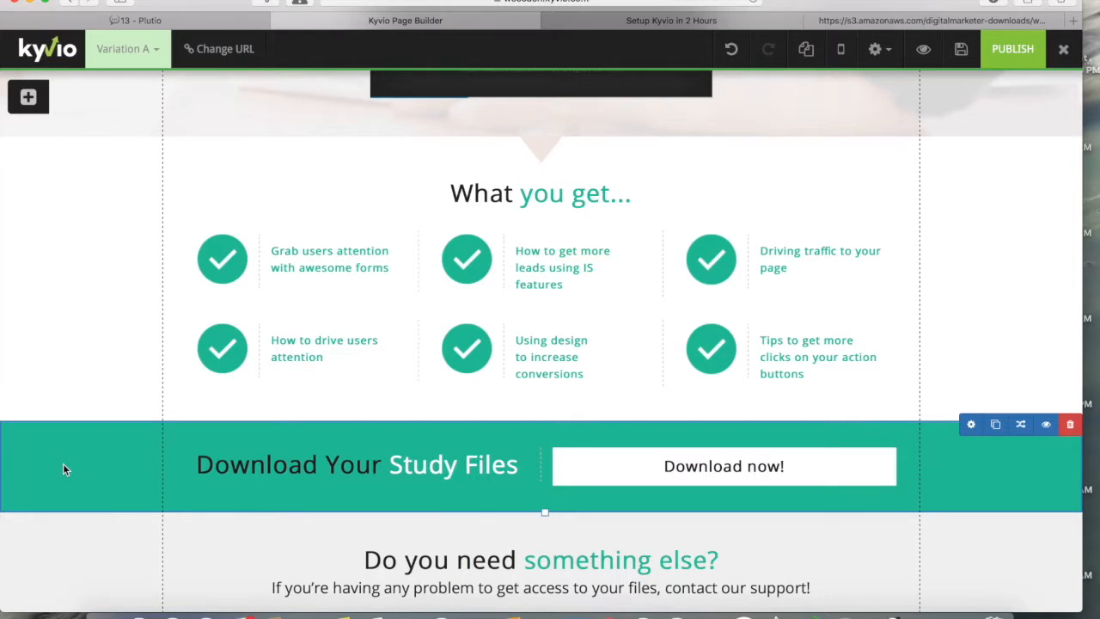
scroll(62, 467, "up", 9)
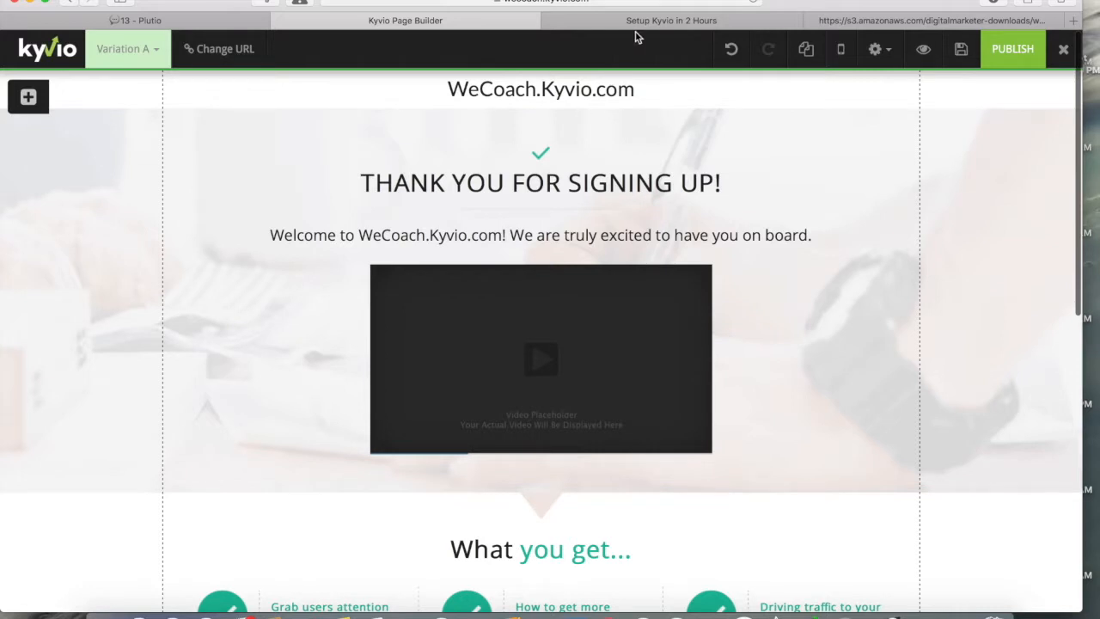
left_click(853, 23)
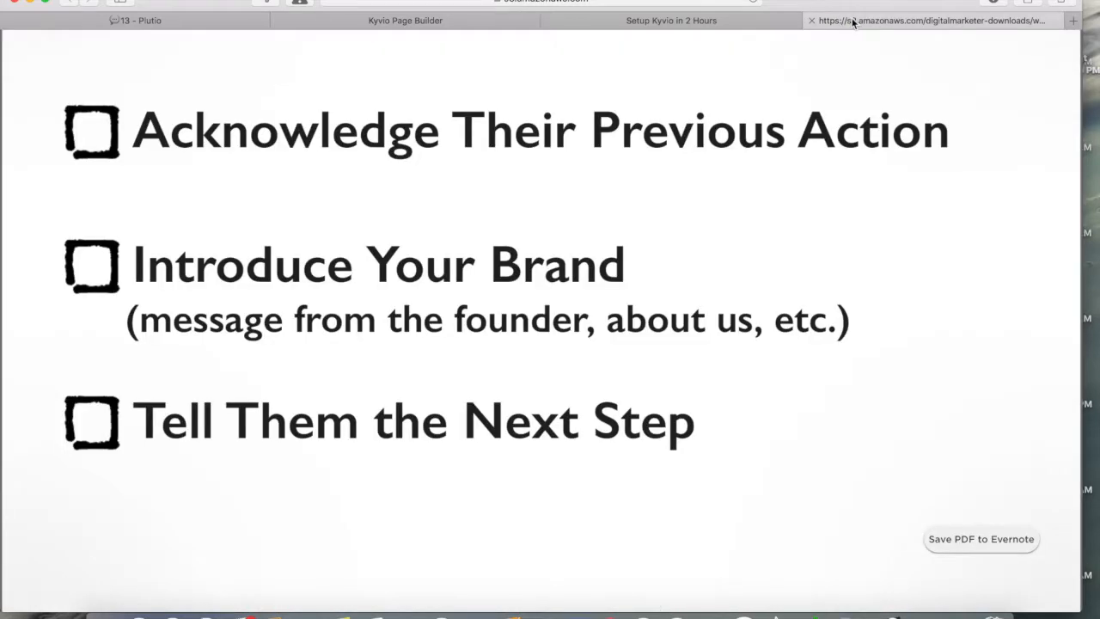
scroll(321, 296, "down", 4)
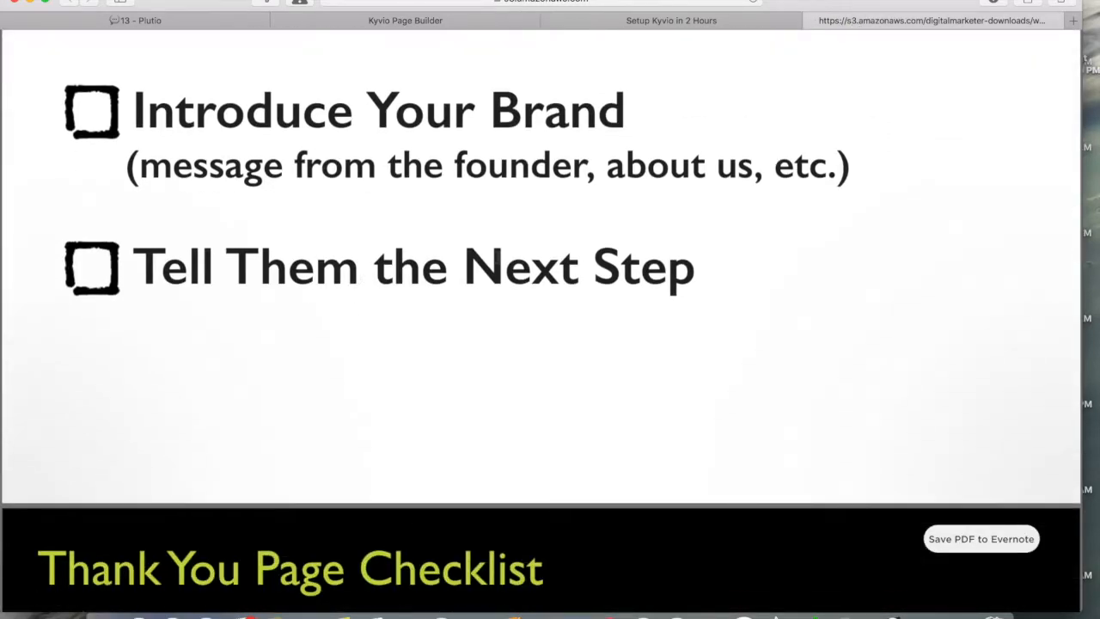
left_click(675, 20)
left_click(495, 20)
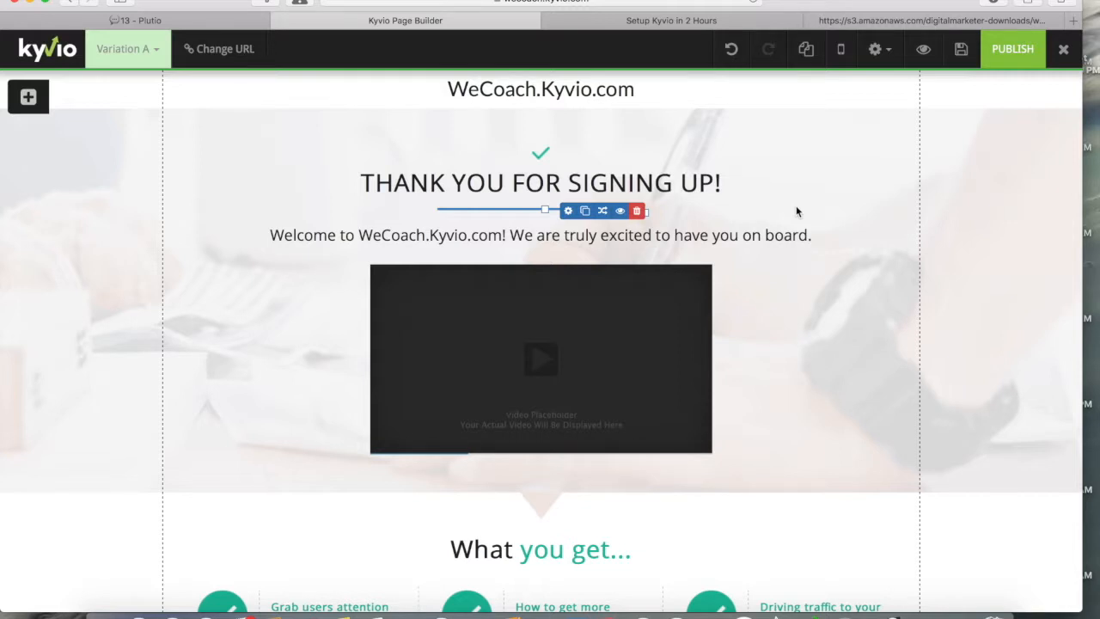
left_click(850, 23)
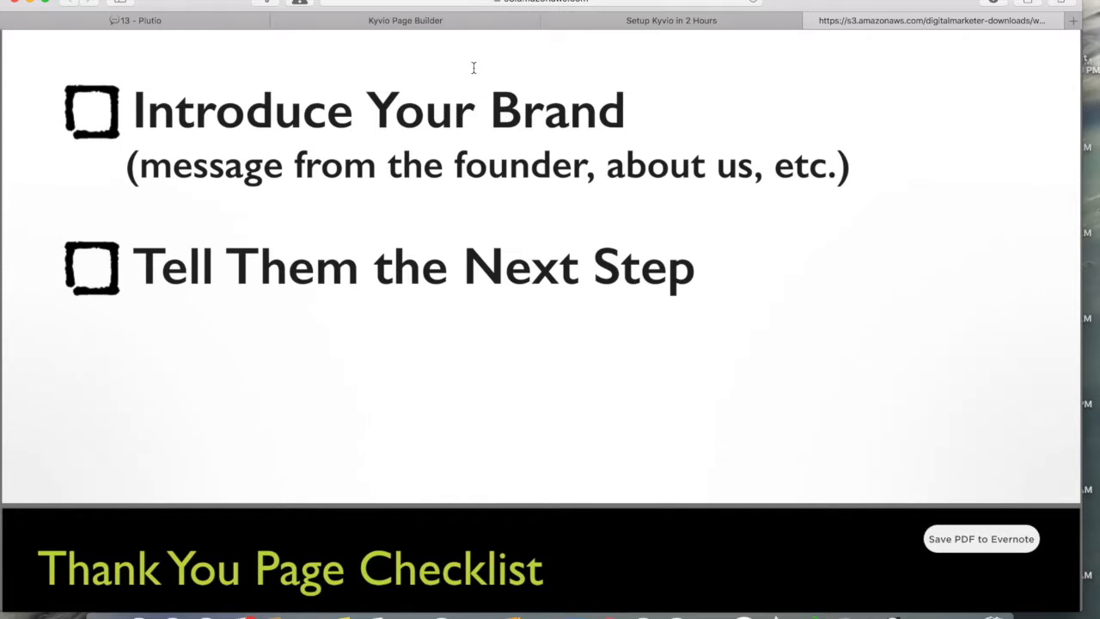
left_click(615, 20)
left_click(456, 22)
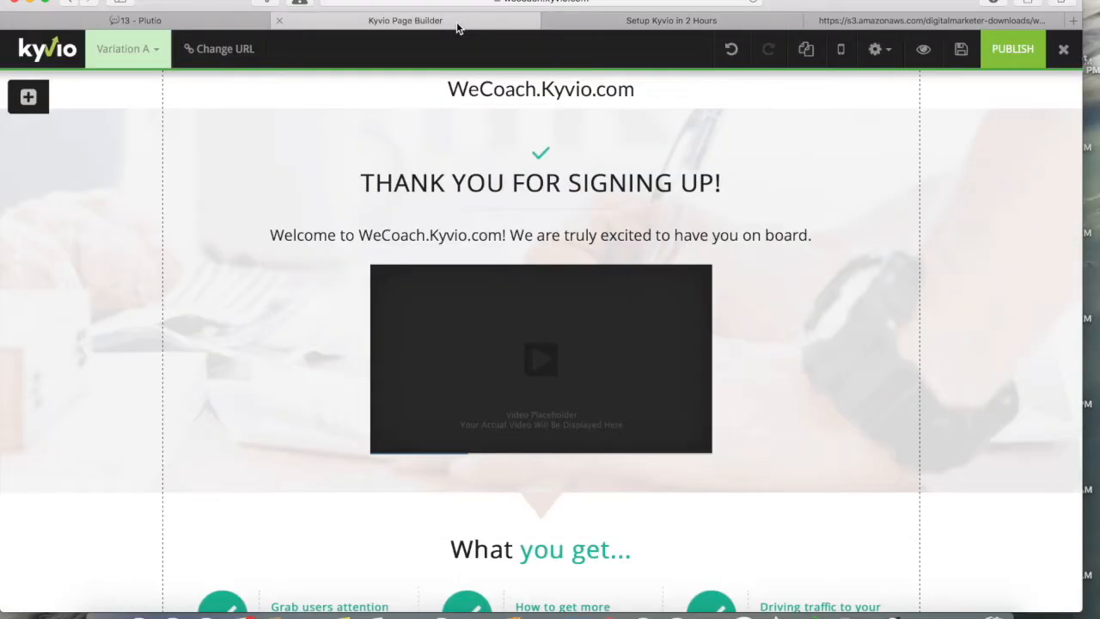
Step: Replace 'Kyvio' in the footer copyright with 'WeCoach.Kyvio.com a division of Warfare Marketing' and delete 'Privacy Policy.'
scroll(368, 320, "down", 4)
scroll(367, 325, "down", 2)
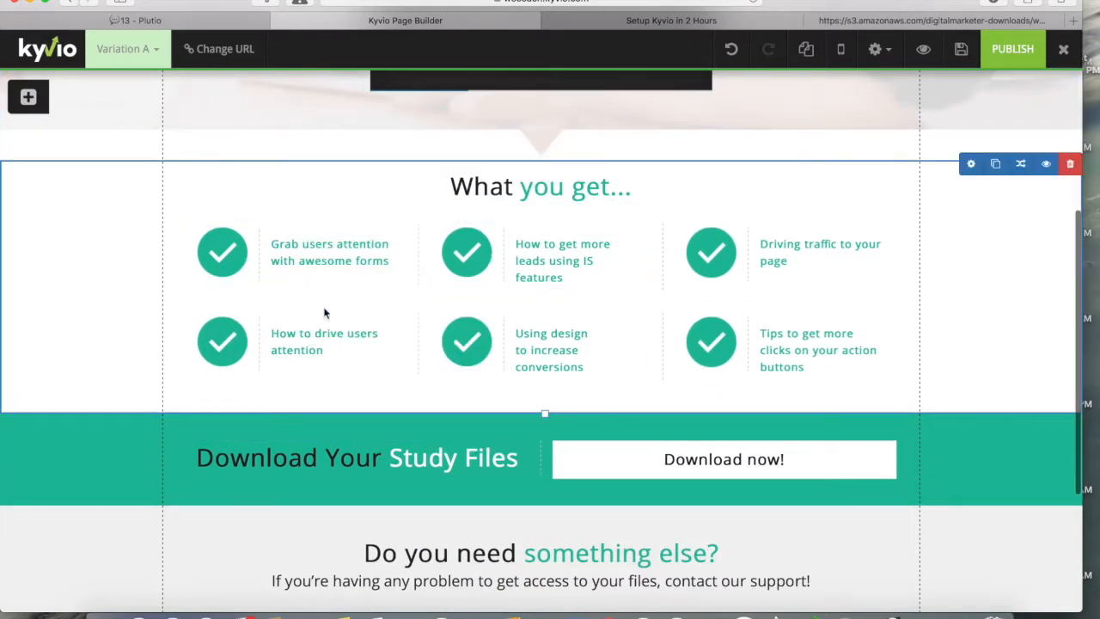
scroll(324, 312, "down", 3)
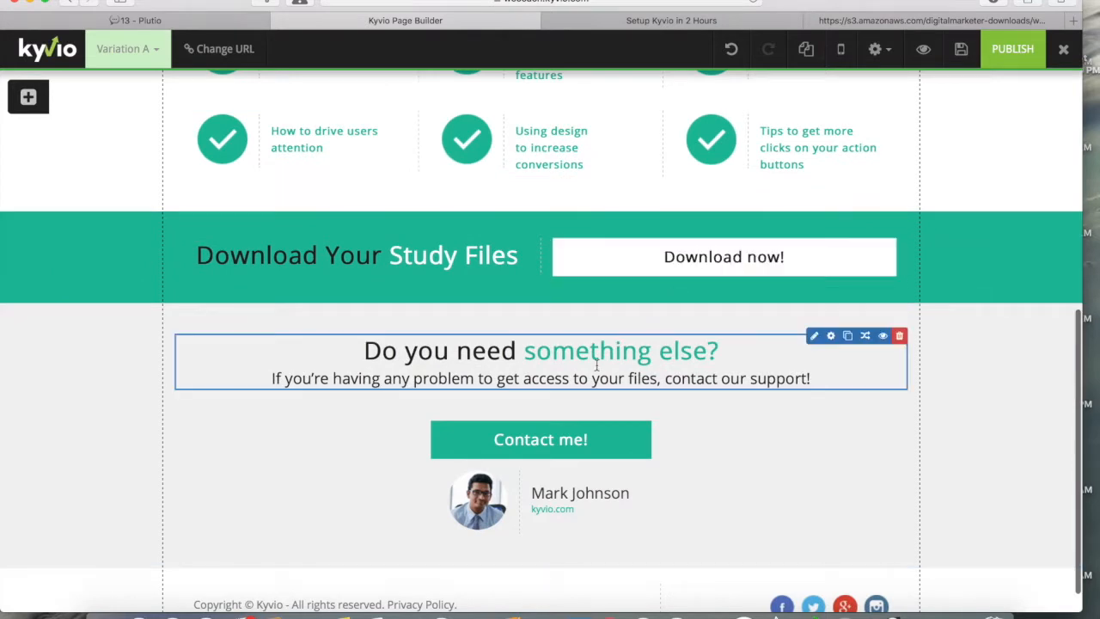
scroll(596, 364, "down", 1)
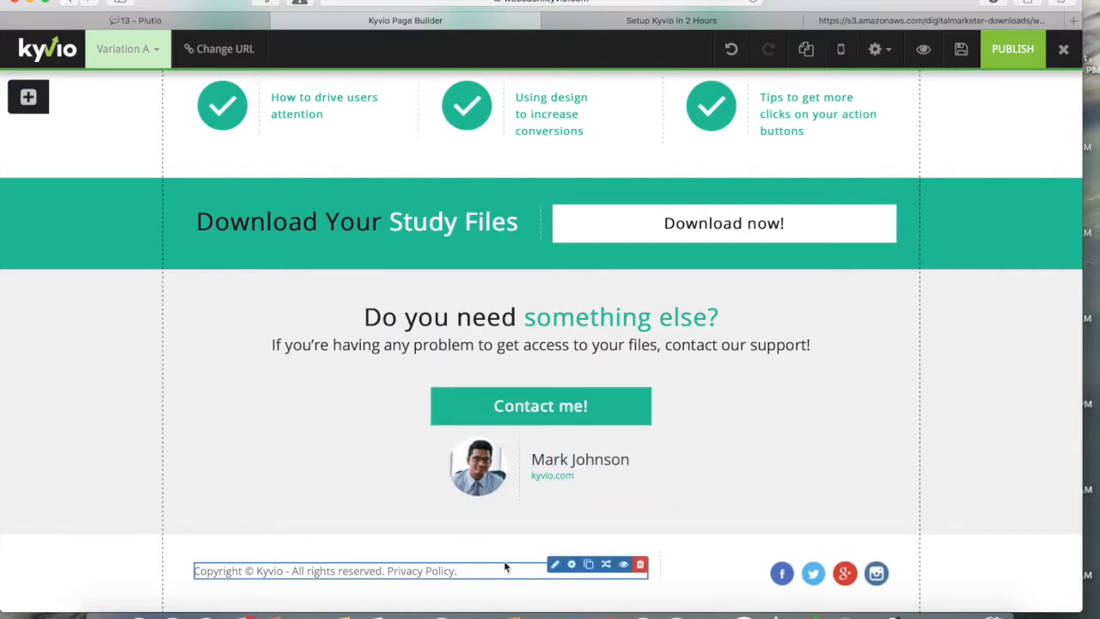
left_click(550, 571)
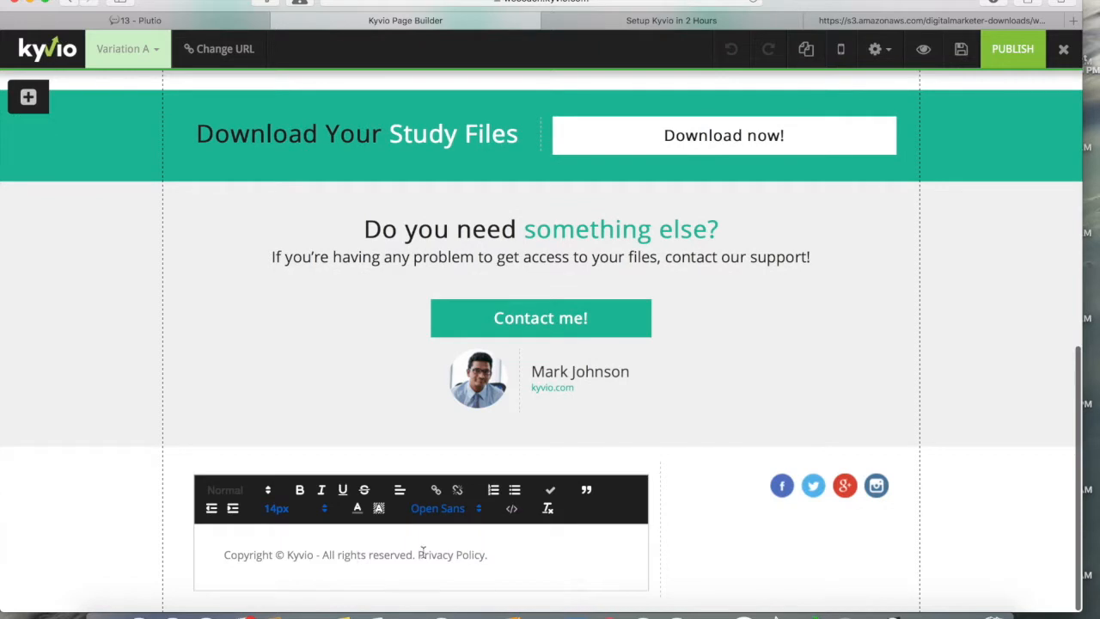
left_click_drag(288, 554, 315, 555)
type("WeCoach.Kyvio.com a division of Warfare Marketing")
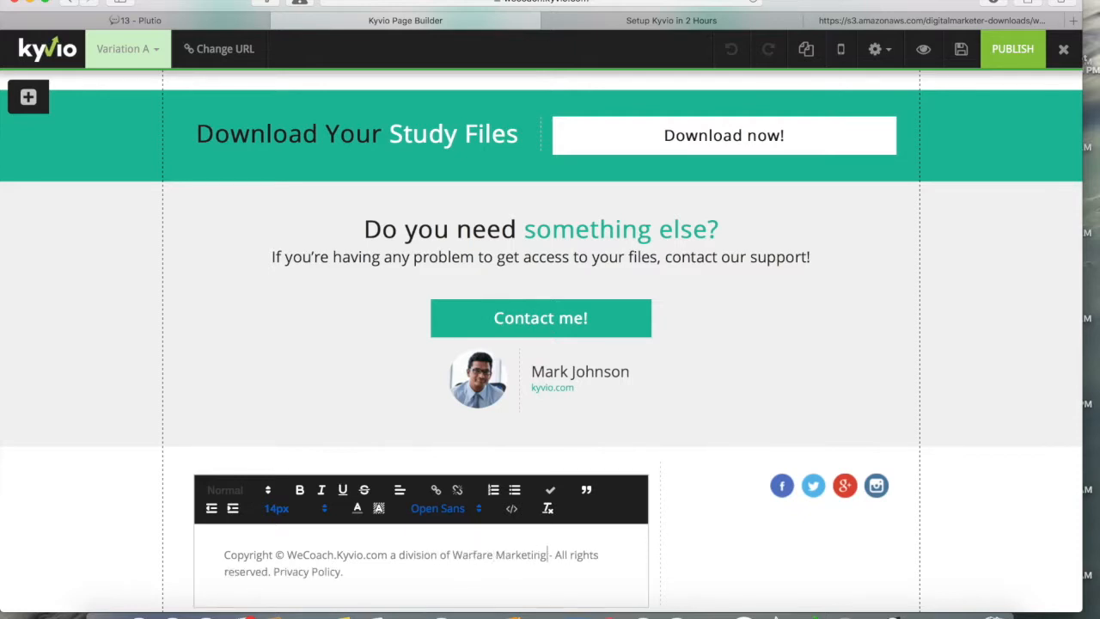
left_click_drag(275, 570, 343, 571)
key("BackSpace")
left_click(121, 558)
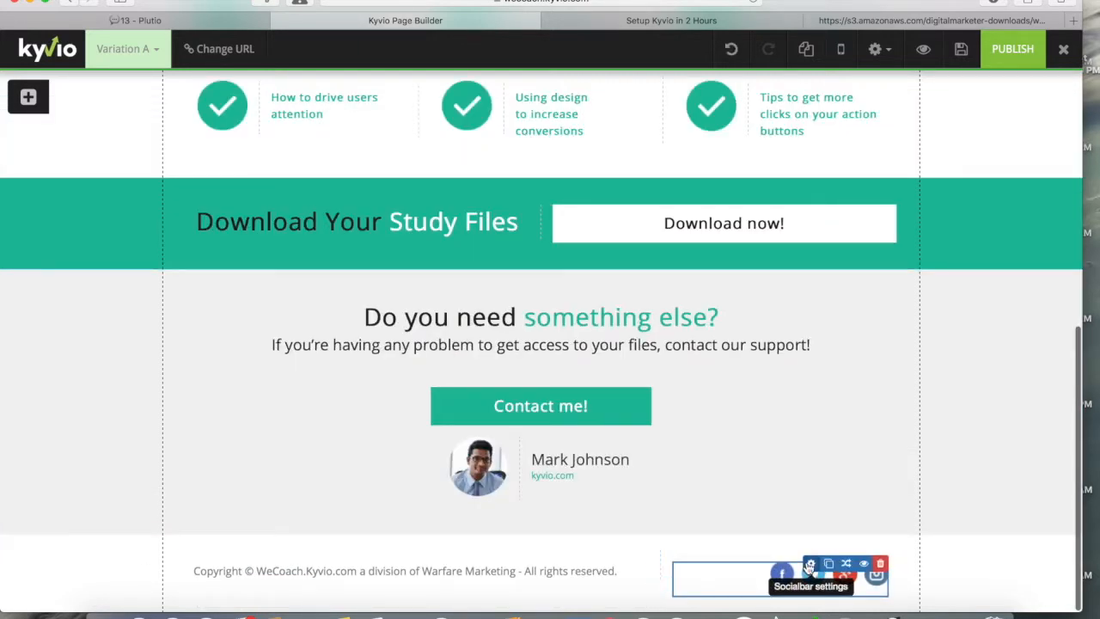
Step: Open Socialbar Settings for the footer's social links, plus a new browser tab
left_click(810, 565)
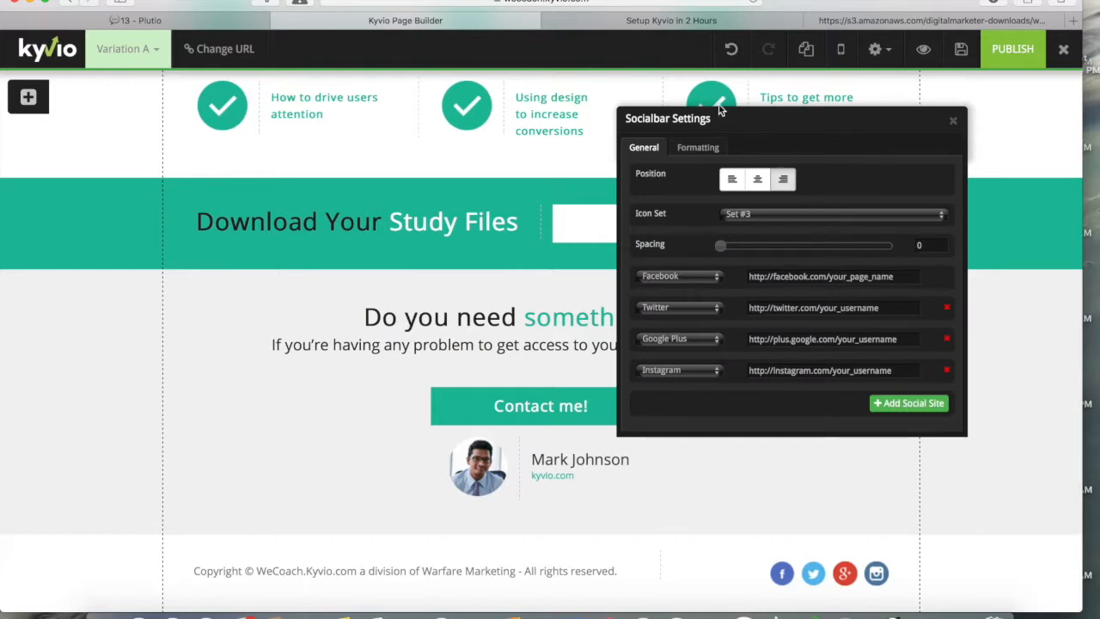
left_click(1072, 20)
Step: Load the Warfare Marketing website and open its Facebook page
type("fac")
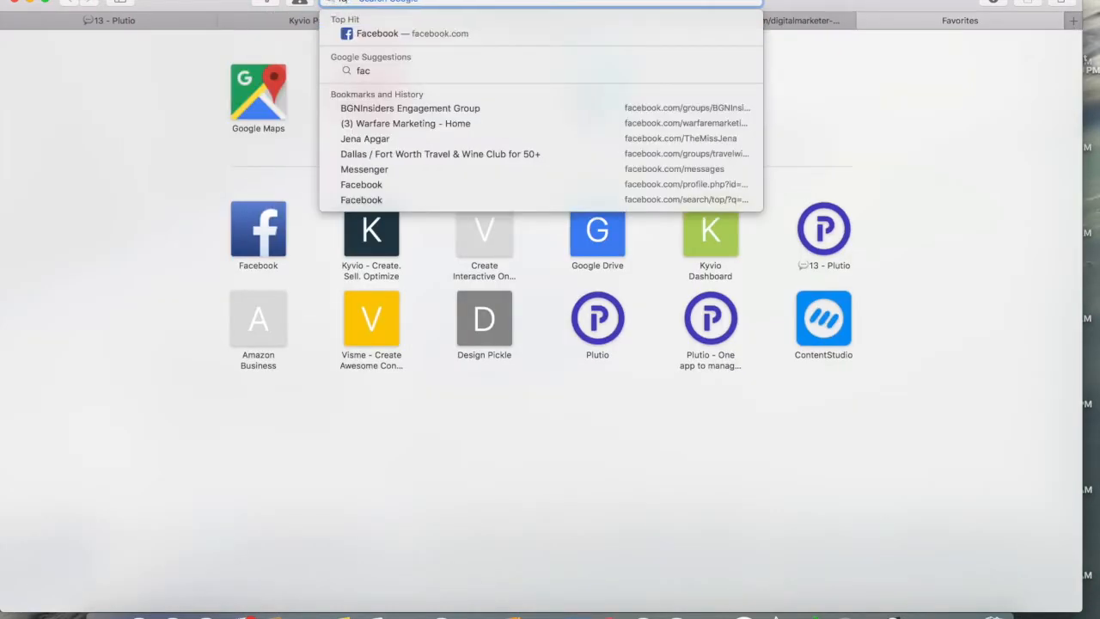
key("BackSpace")
key("BackSpace")
type("karf")
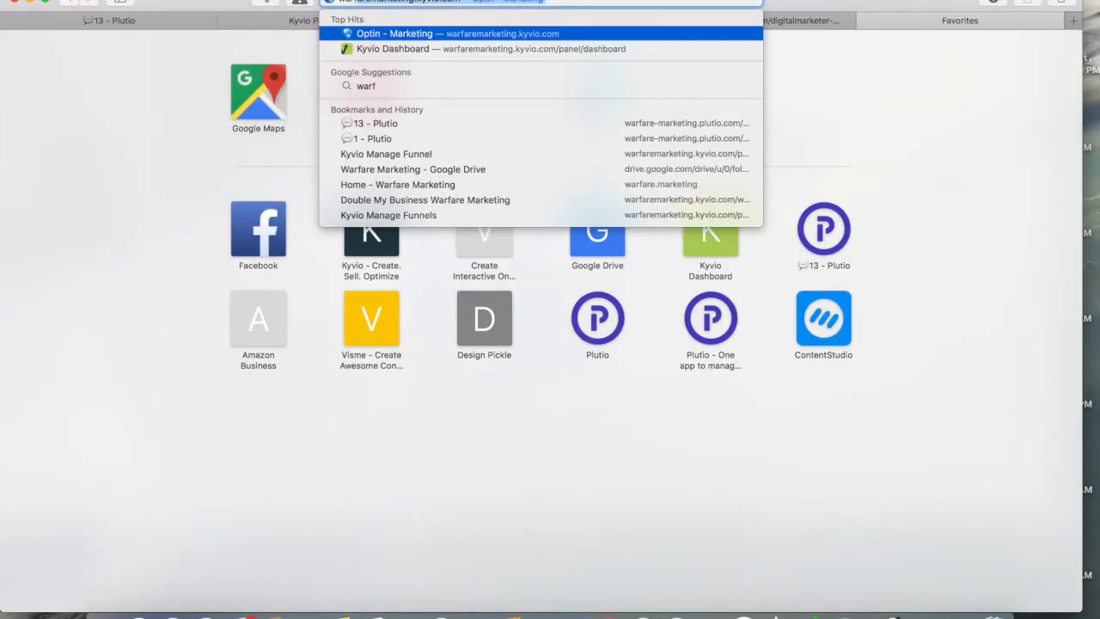
type("are.marketing")
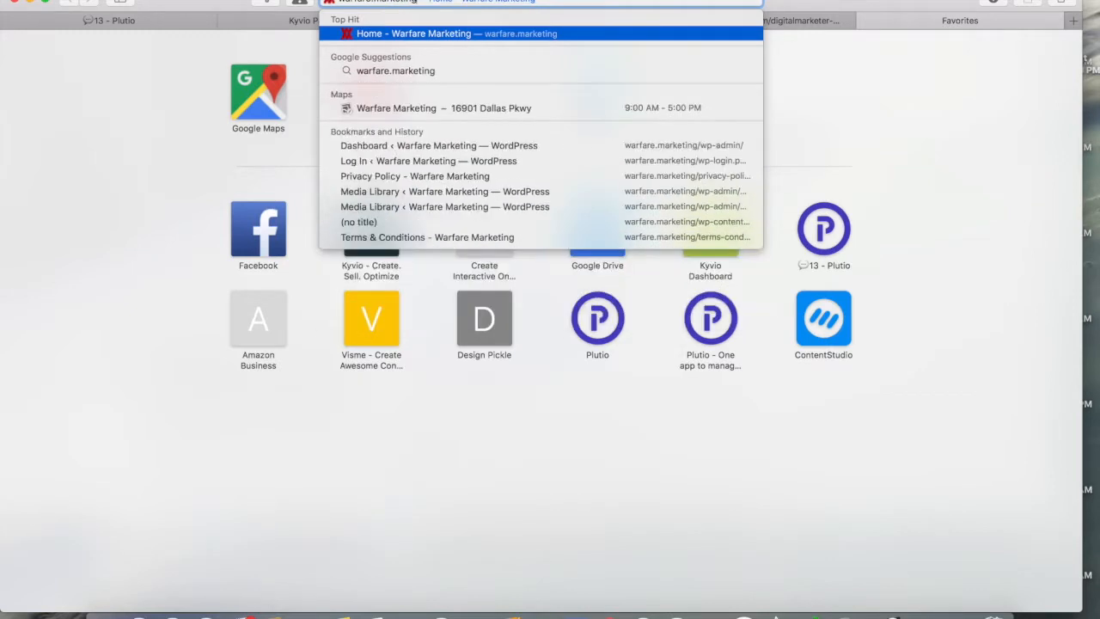
key("Return")
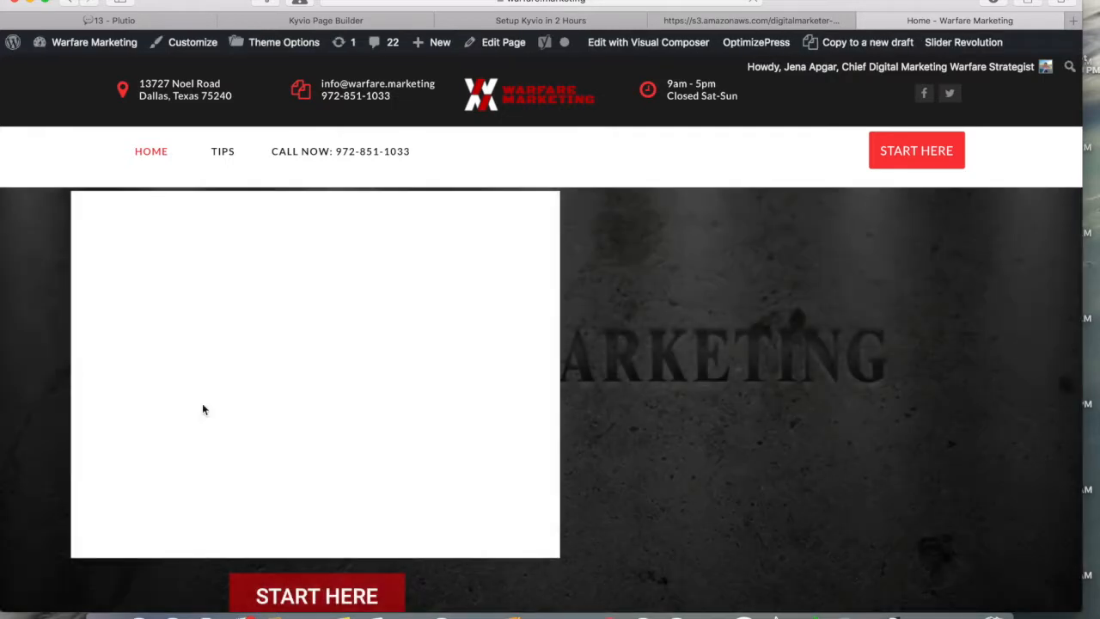
left_click(108, 535)
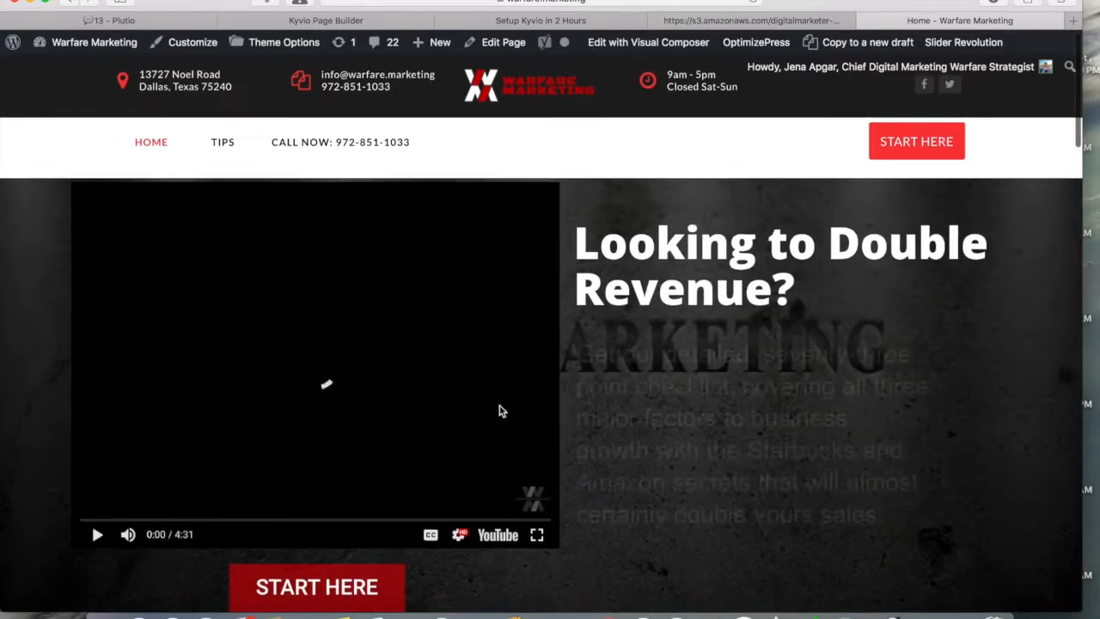
left_click(924, 97)
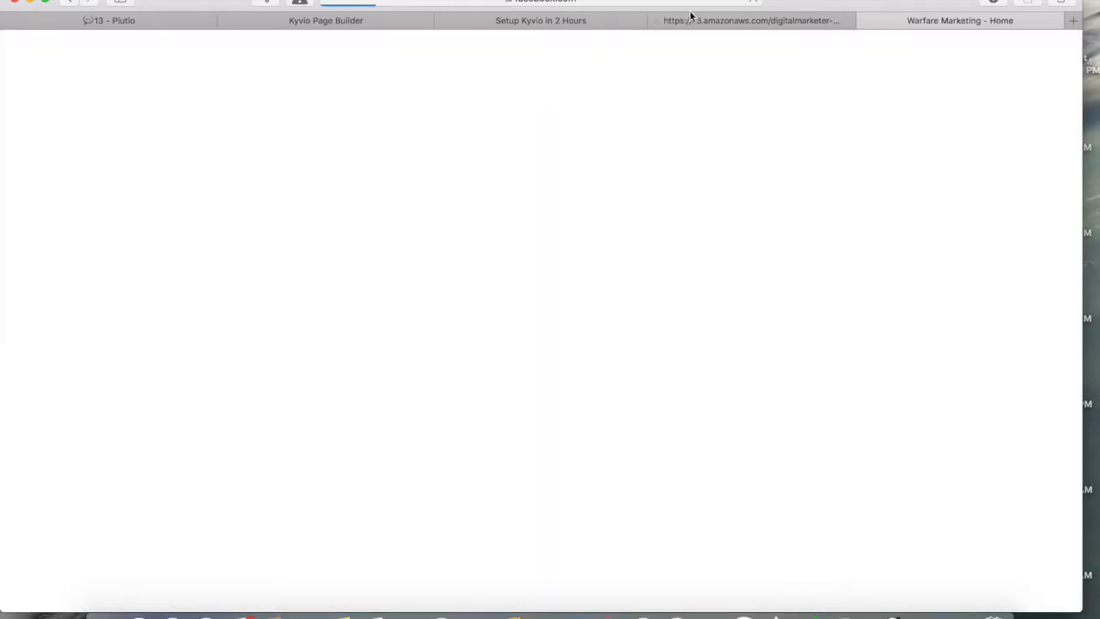
Step: Paste the Facebook page address into the Socialbar's Facebook link field
left_click(680, 3)
key("ctrl+c")
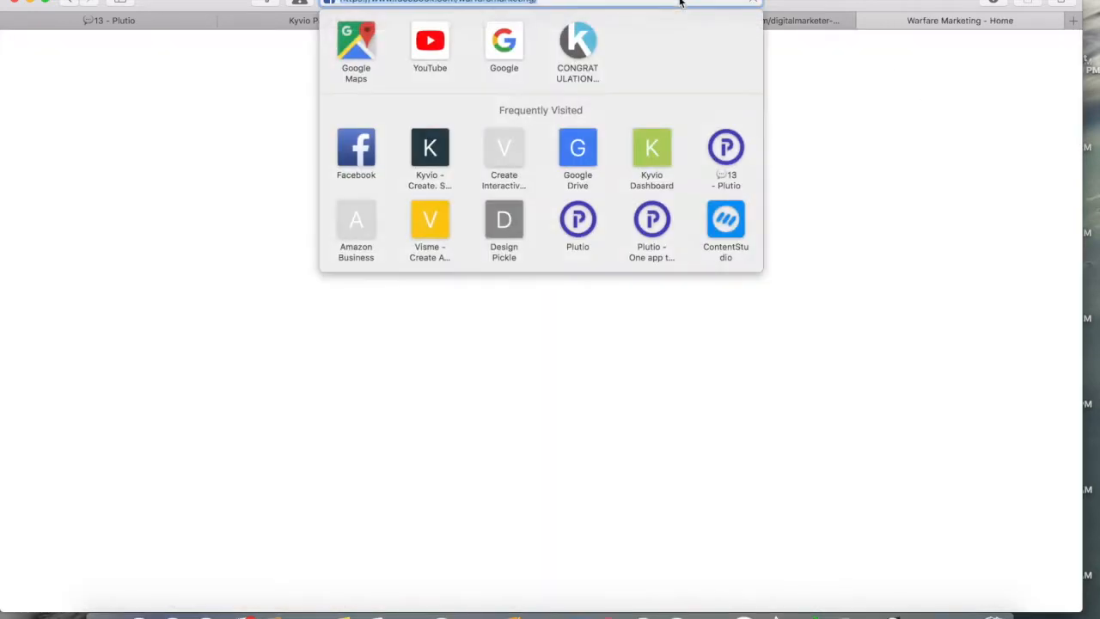
left_click(822, 23)
left_click(591, 26)
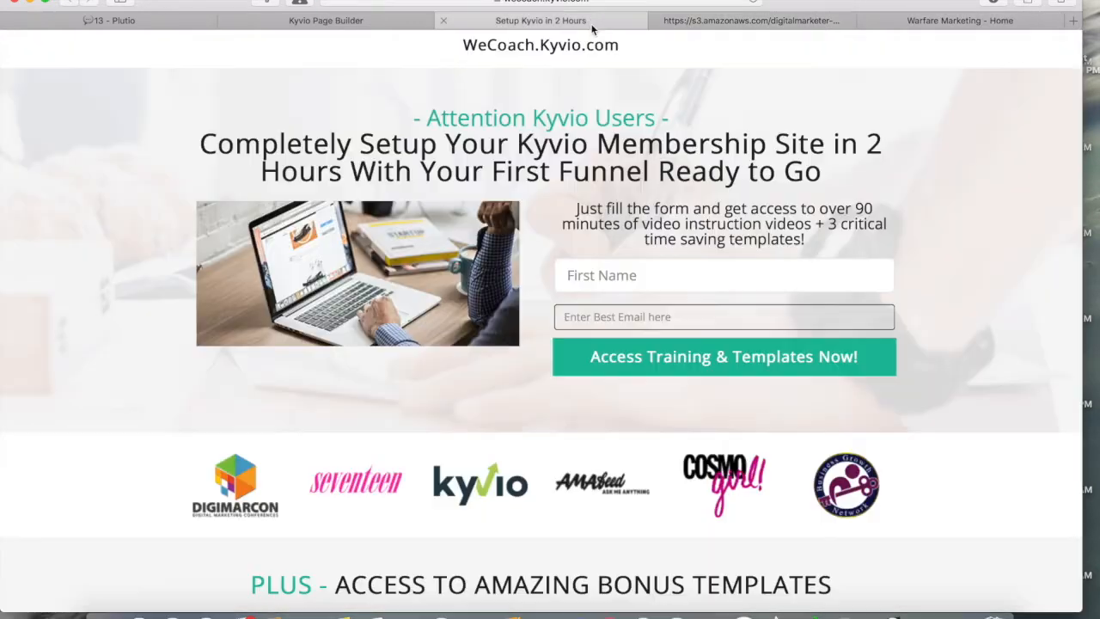
left_click(425, 28)
left_click(848, 277)
key("ctrl+a")
key("ctrl+v")
Step: Open the company's Twitter profile, copy its address, and load YouTube in that tab
left_click(945, 20)
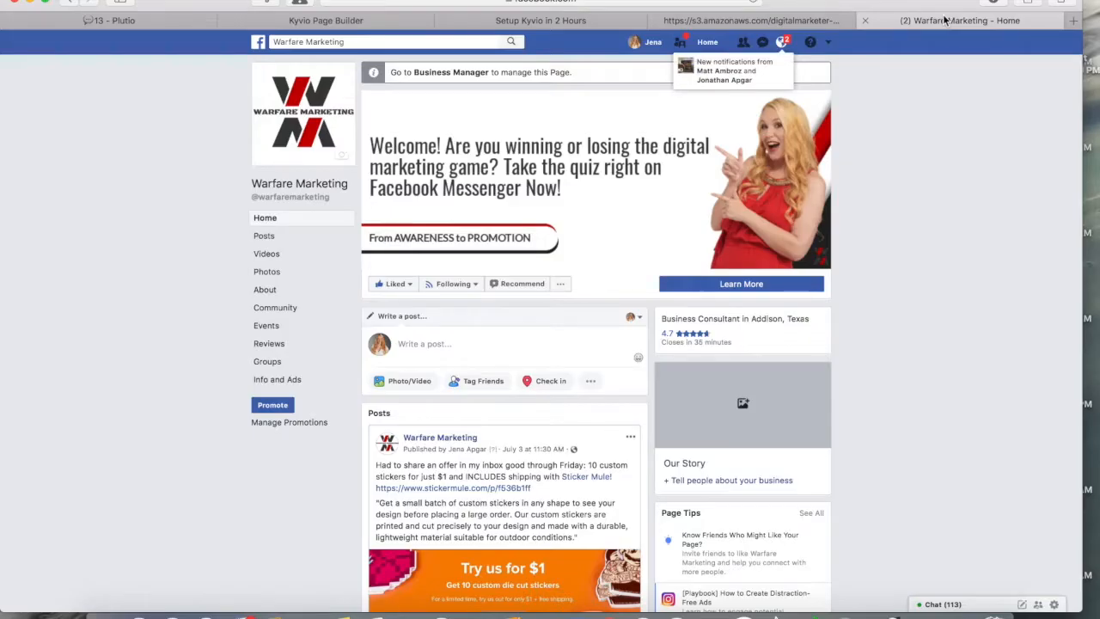
left_click(76, 4)
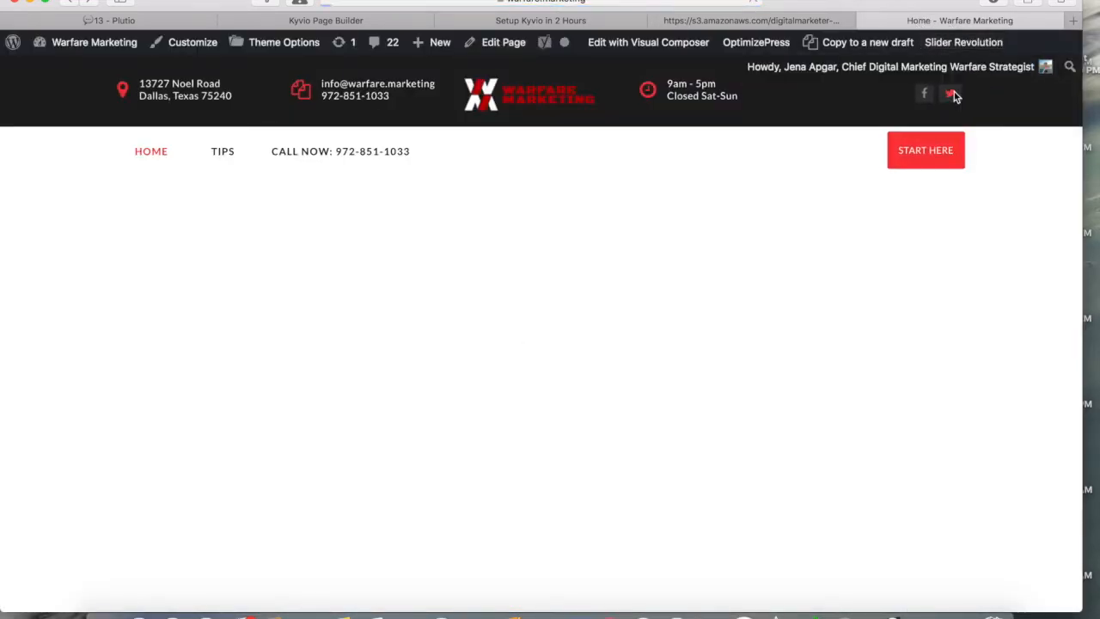
left_click(954, 95)
left_click(606, 1)
key("super+c")
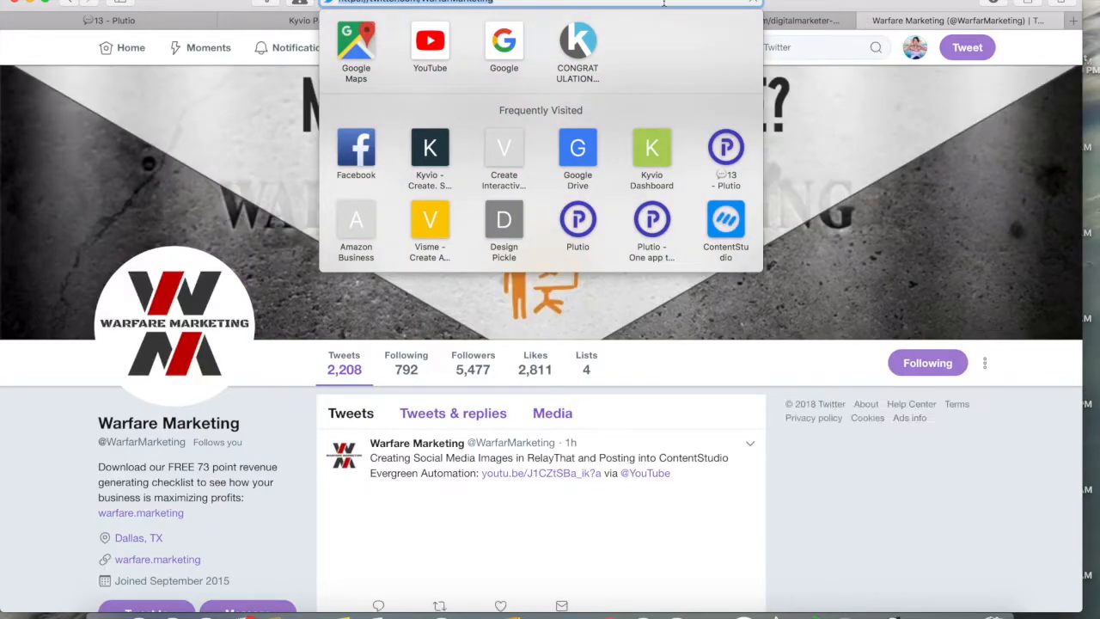
type("youtube.com")
key("Return")
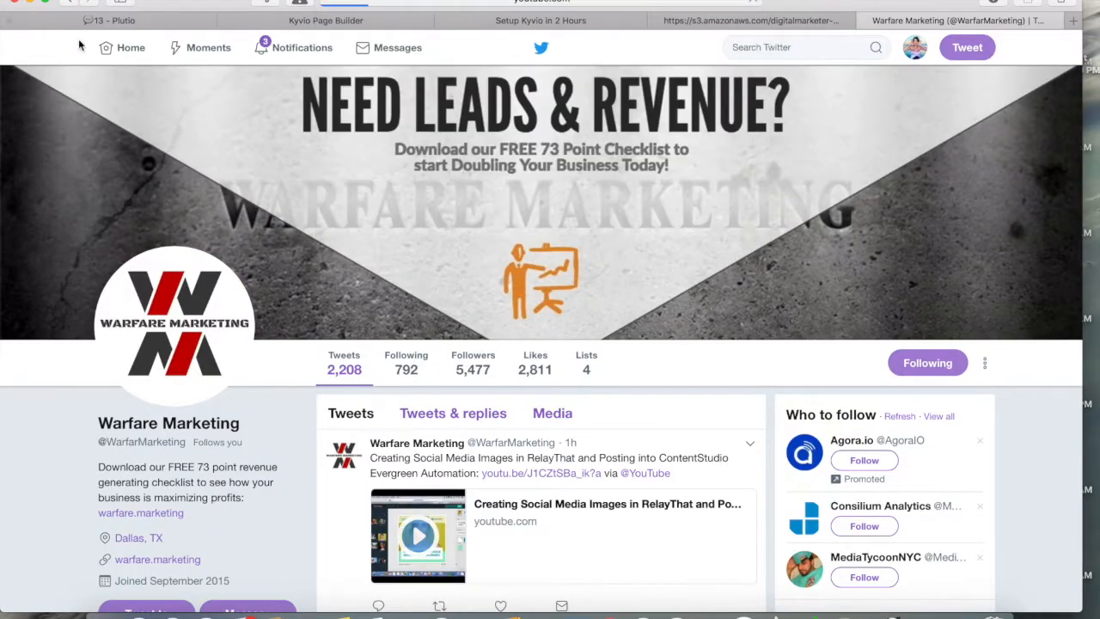
left_click(96, 20)
Step: Paste the Twitter profile address into the Socialbar's Twitter link field
left_click(306, 21)
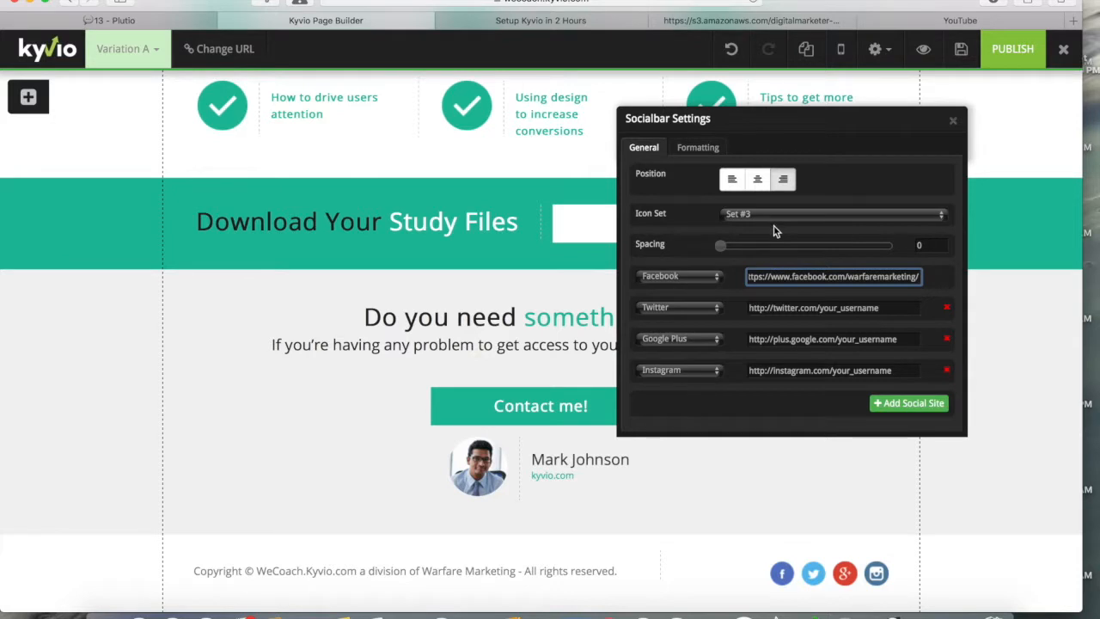
left_click(807, 308)
key("super+a")
key("super+v")
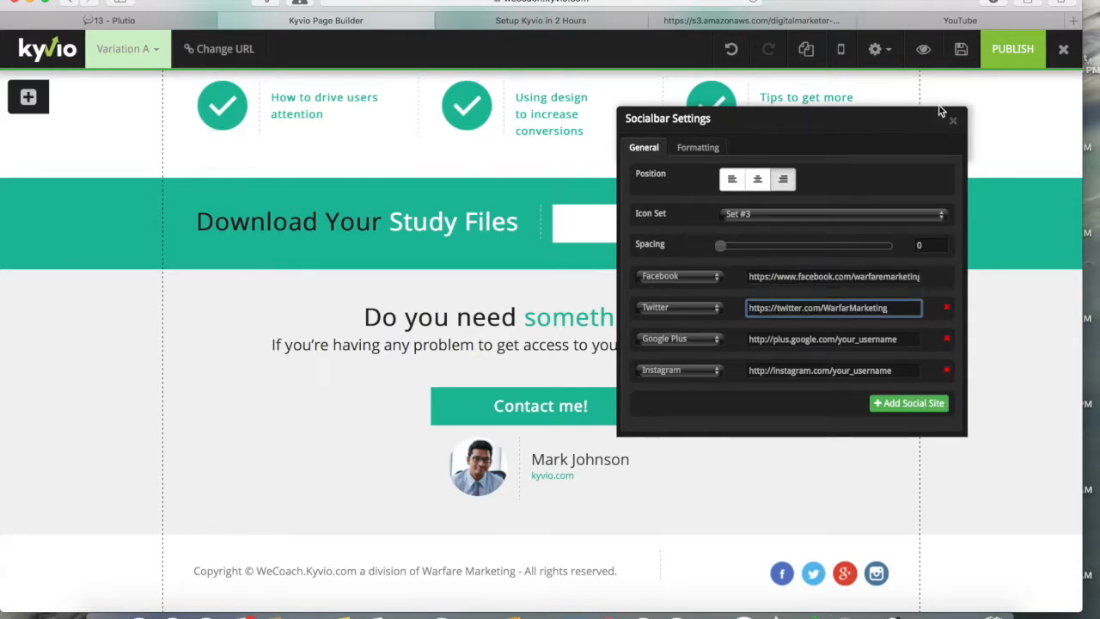
Step: Go to the company's YouTube channel, open the Kyvio Coach playlist in a new tab, and copy its address
left_click(988, 22)
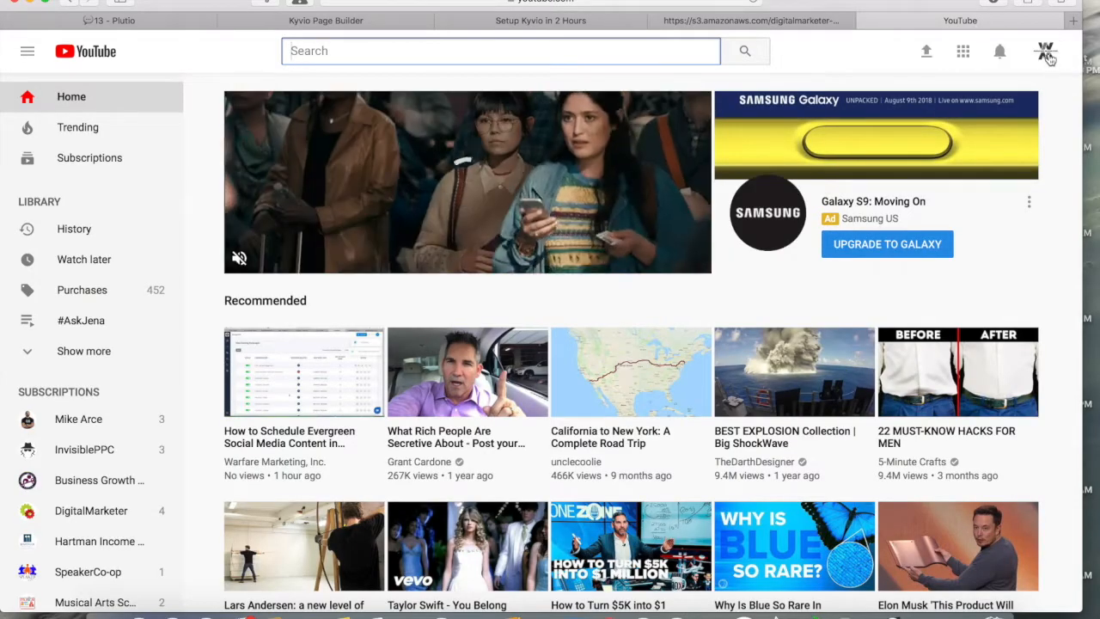
left_click(1045, 53)
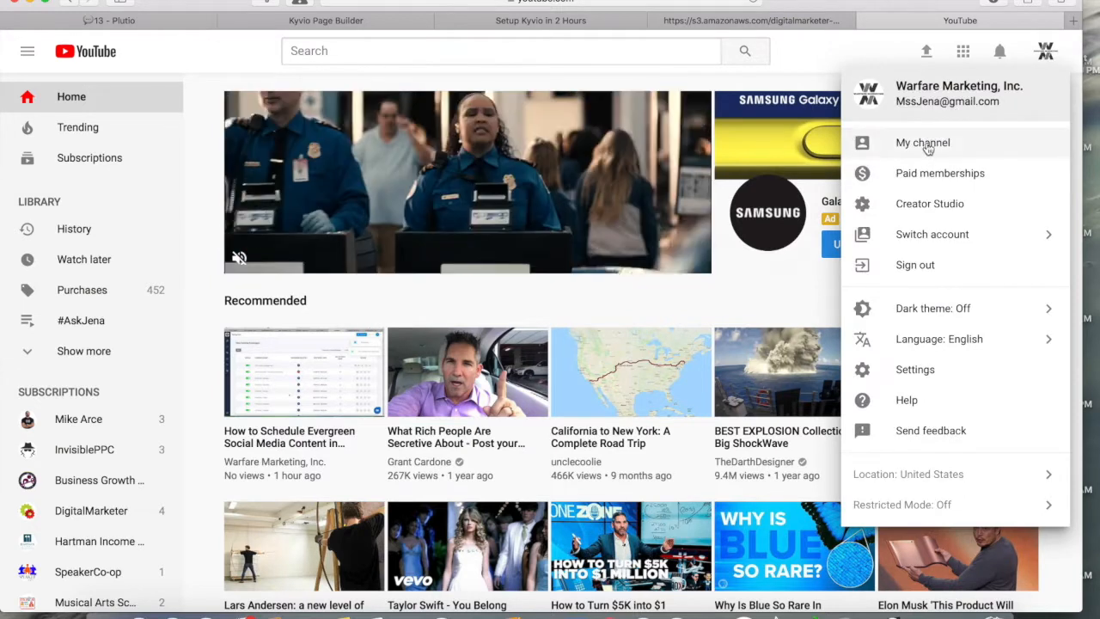
left_click(928, 148)
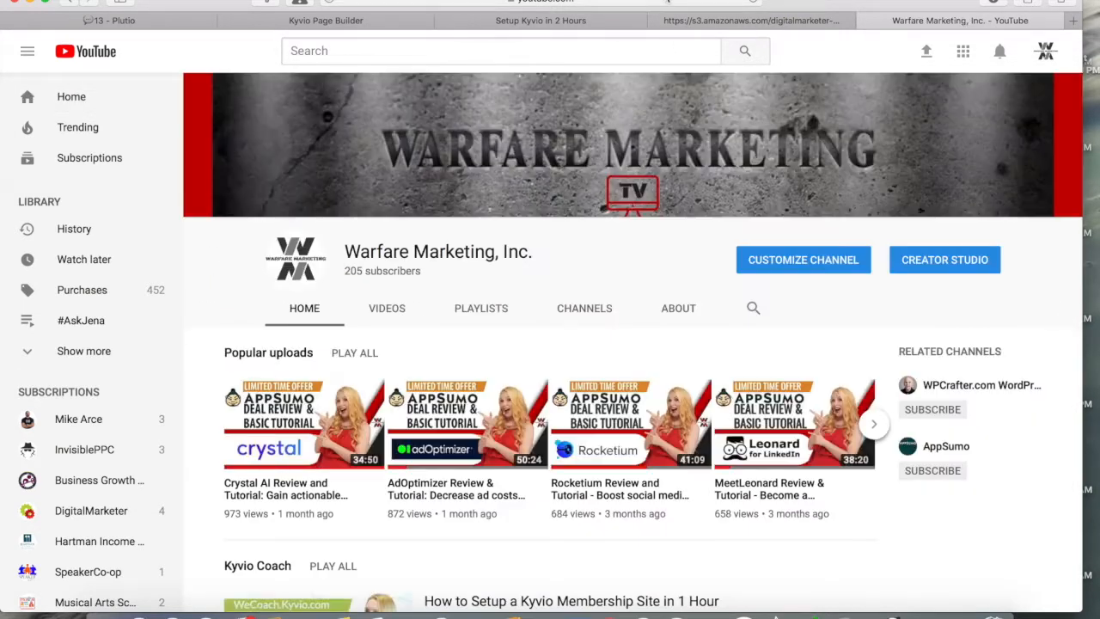
left_click(667, 2)
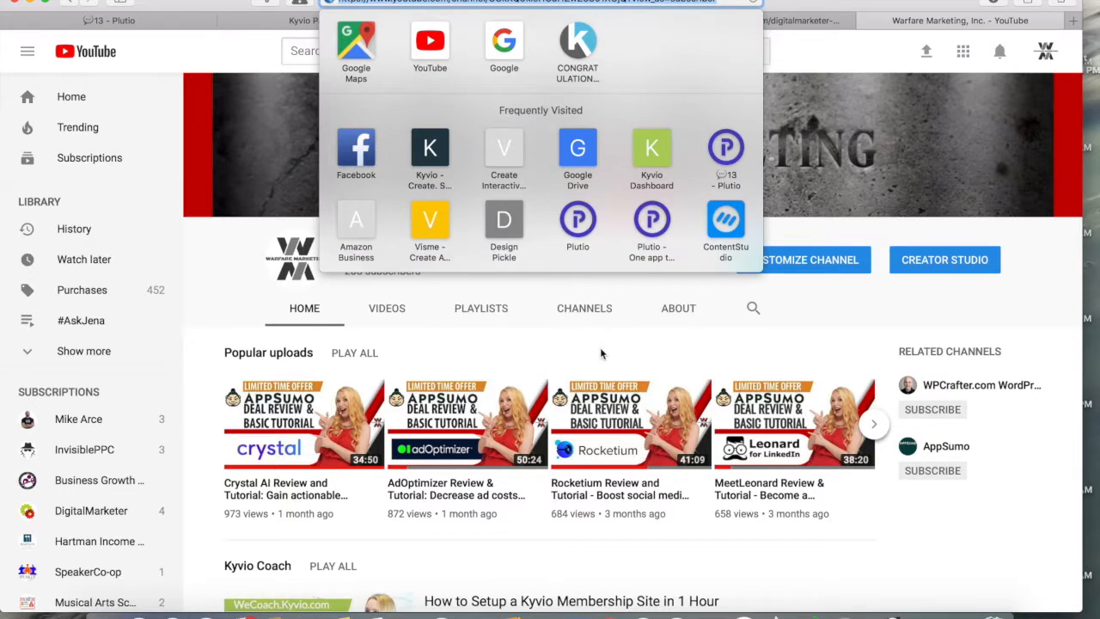
scroll(601, 353, "down", 5)
left_click(200, 262)
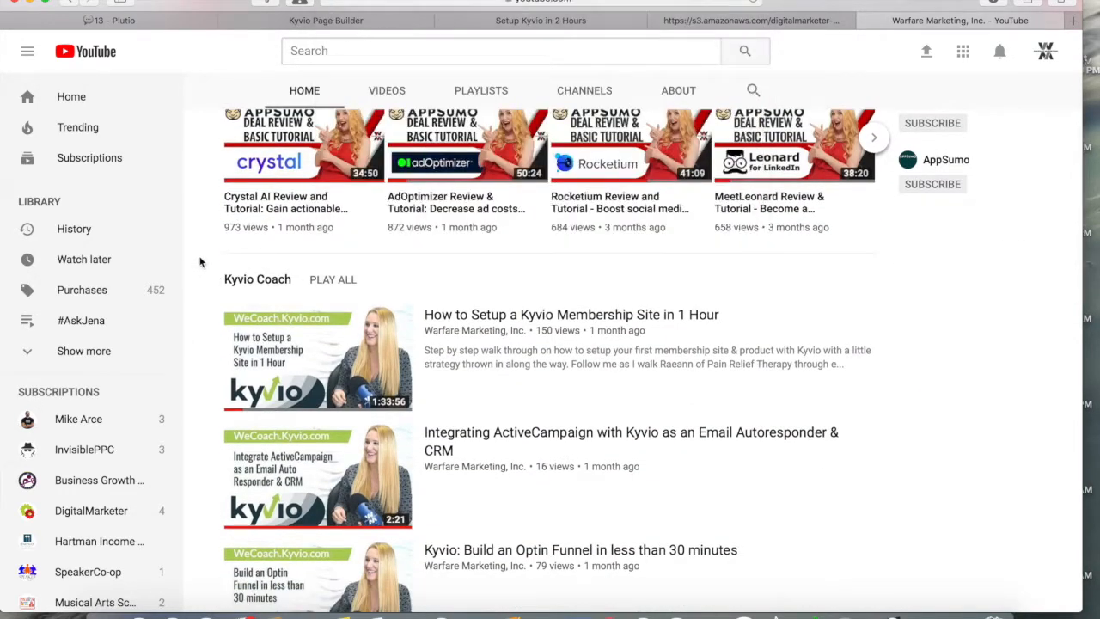
right_click(284, 282)
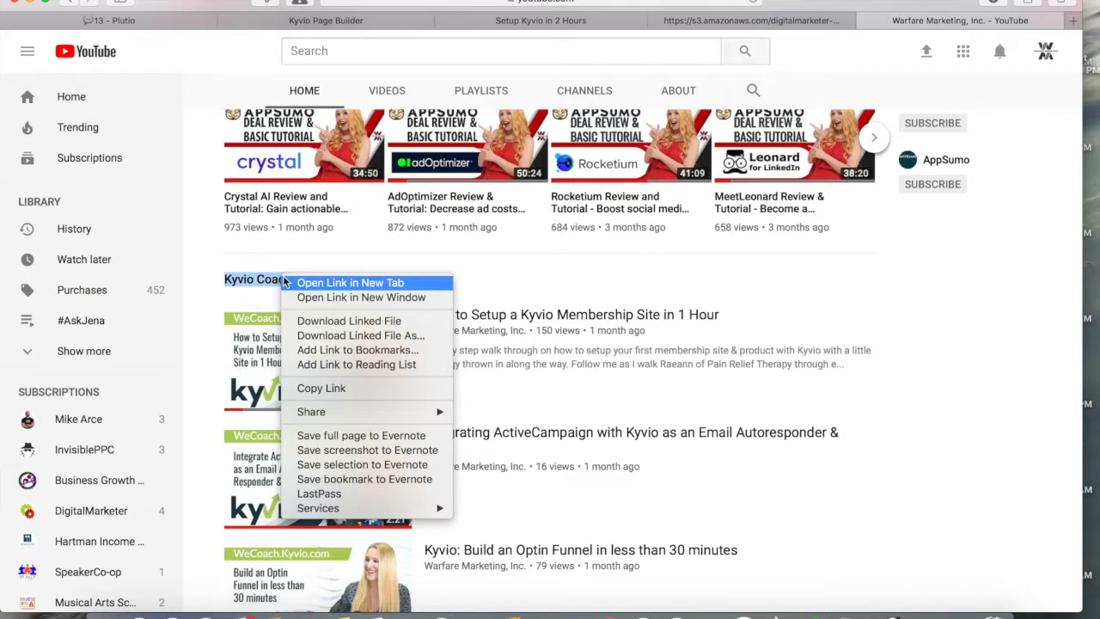
left_click(339, 284)
left_click(720, 20)
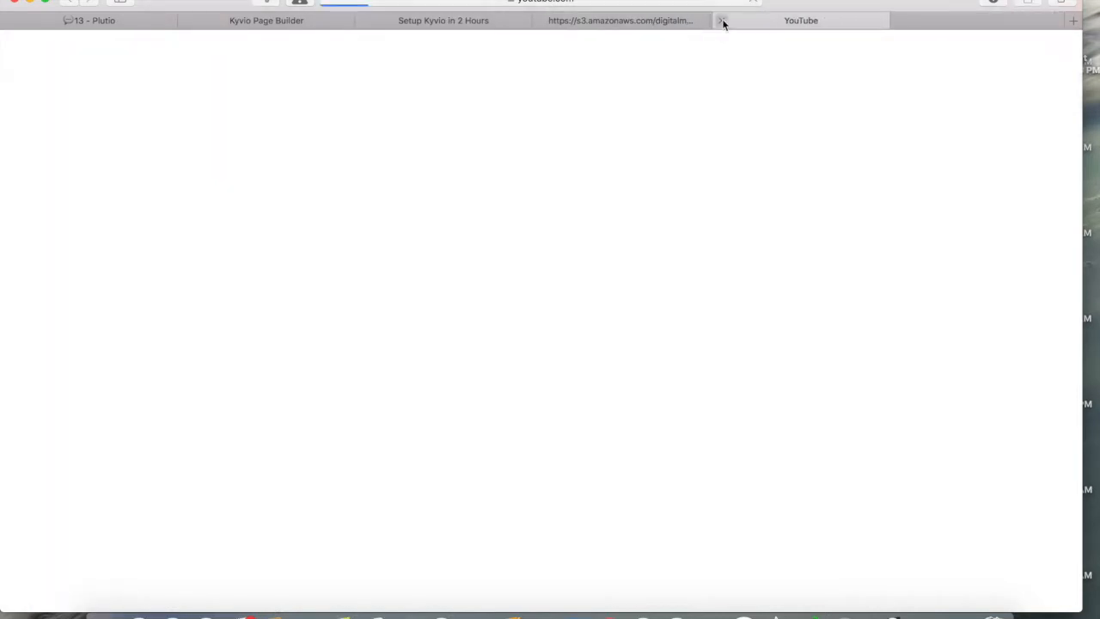
left_click(676, 4)
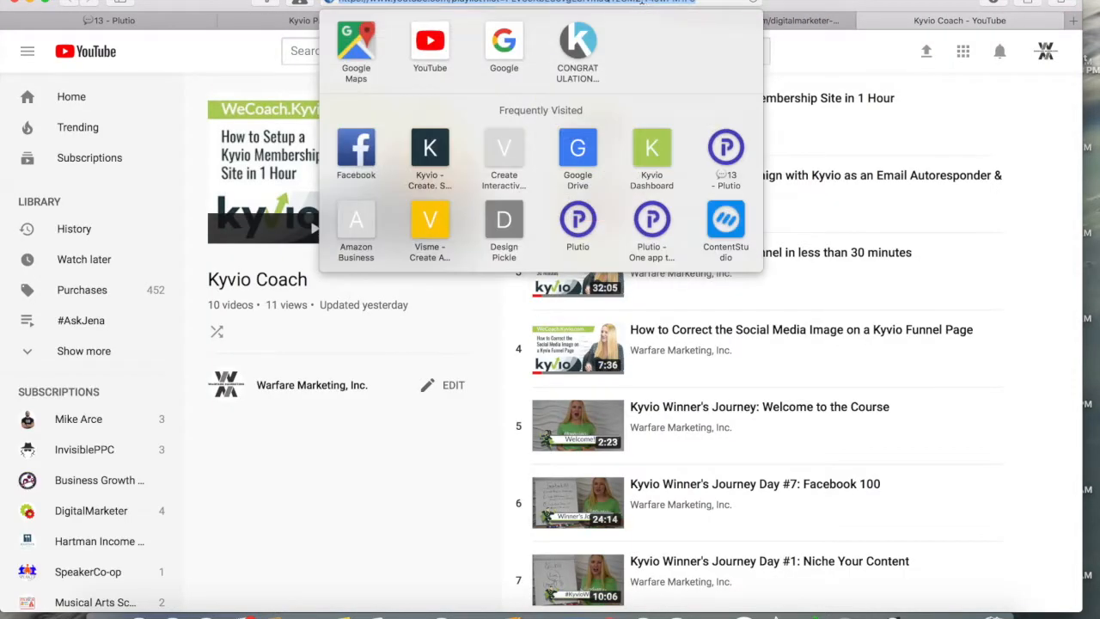
left_click(827, 23)
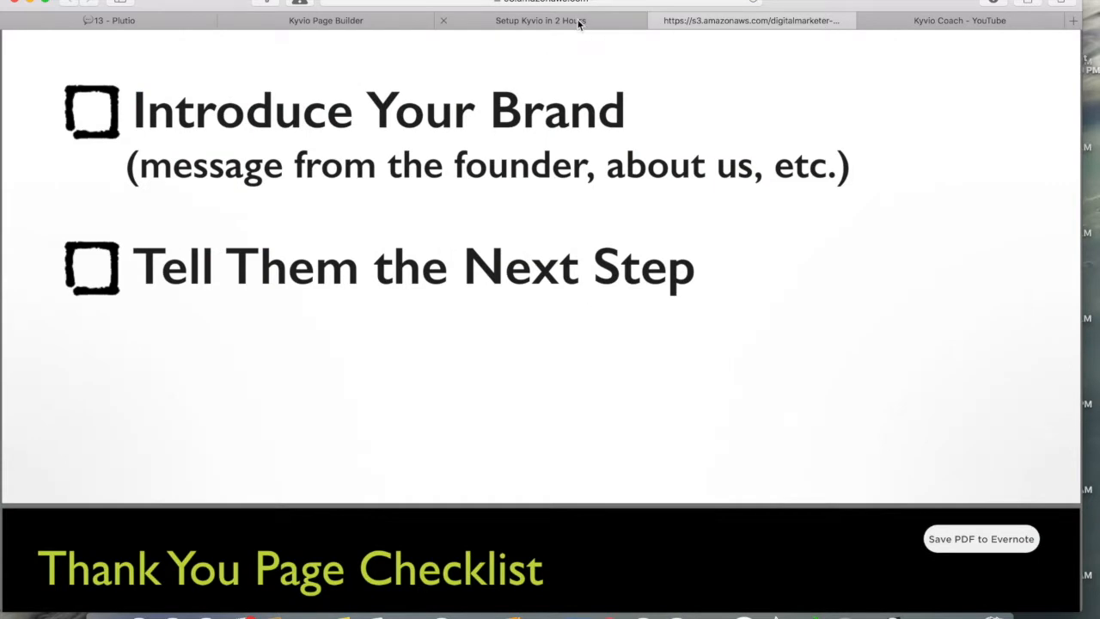
scroll(580, 153, "up", 3)
Step: Switch the Google Plus row to YouTube and paste in the Kyvio Coach playlist address
left_click(356, 21)
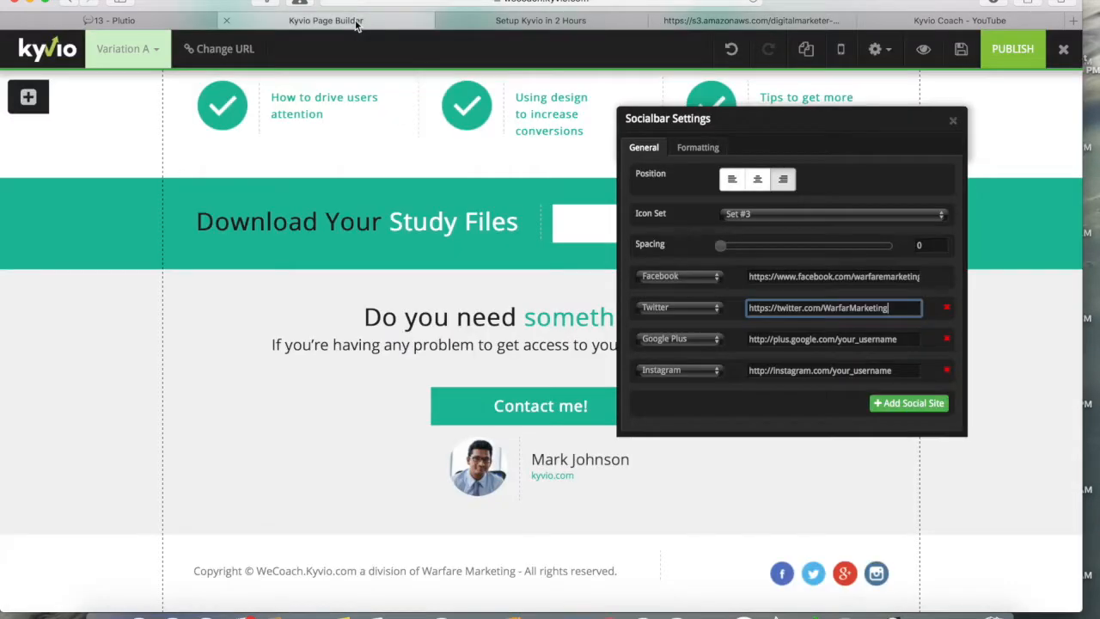
left_click(770, 339)
left_click(697, 337)
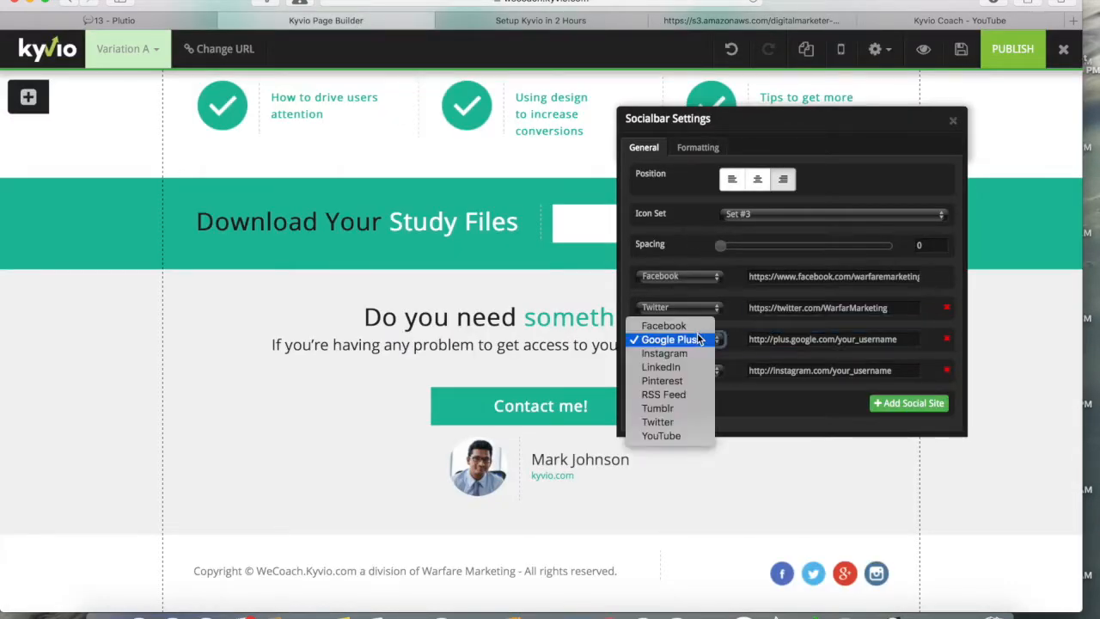
left_click(661, 436)
key("ctrl+a")
key("ctrl+v")
Step: Remove the Instagram entry from the social bar and close Socialbar Settings
left_click(947, 370)
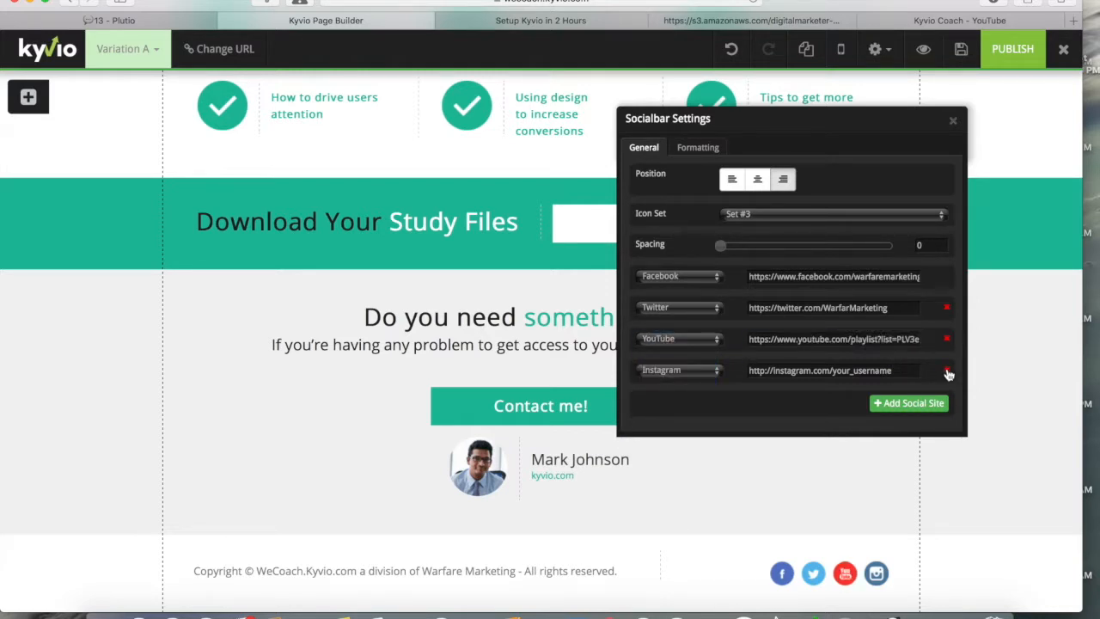
left_click(913, 379)
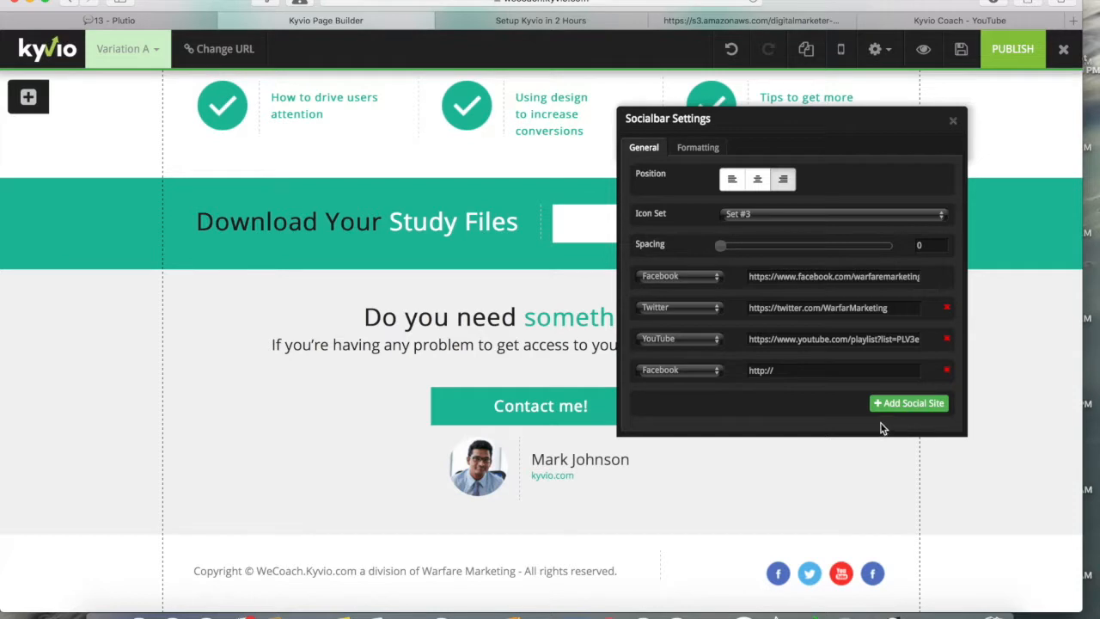
left_click(946, 370)
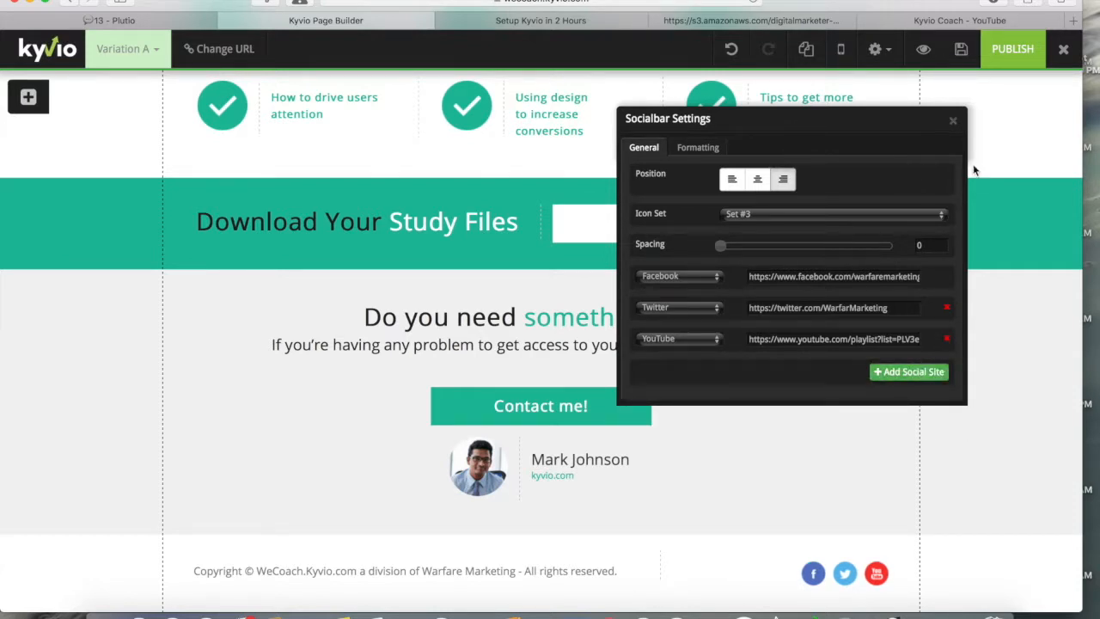
scroll(993, 227, "up", 2)
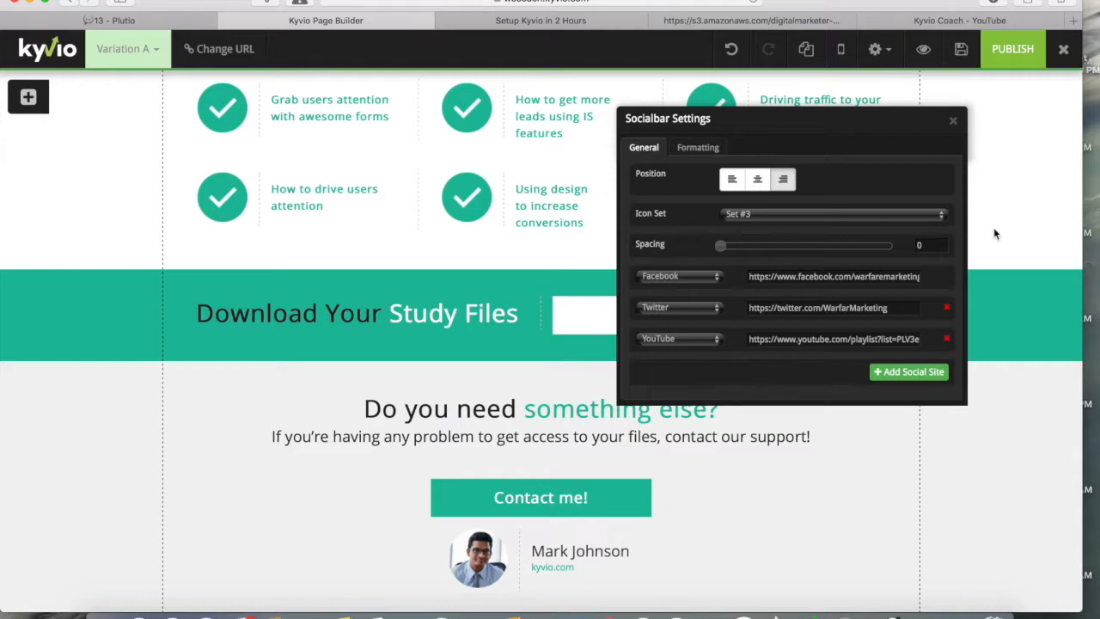
left_click(952, 120)
Step: Open the image settings for the page's profile photo
scroll(823, 412, "down", 2)
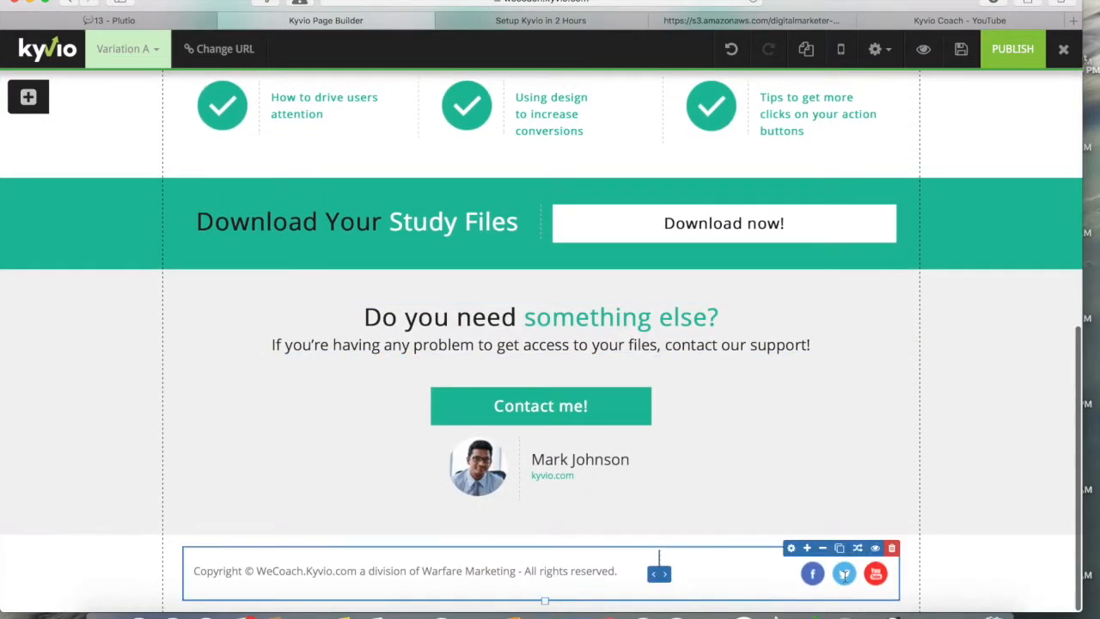
scroll(645, 352, "up", 6)
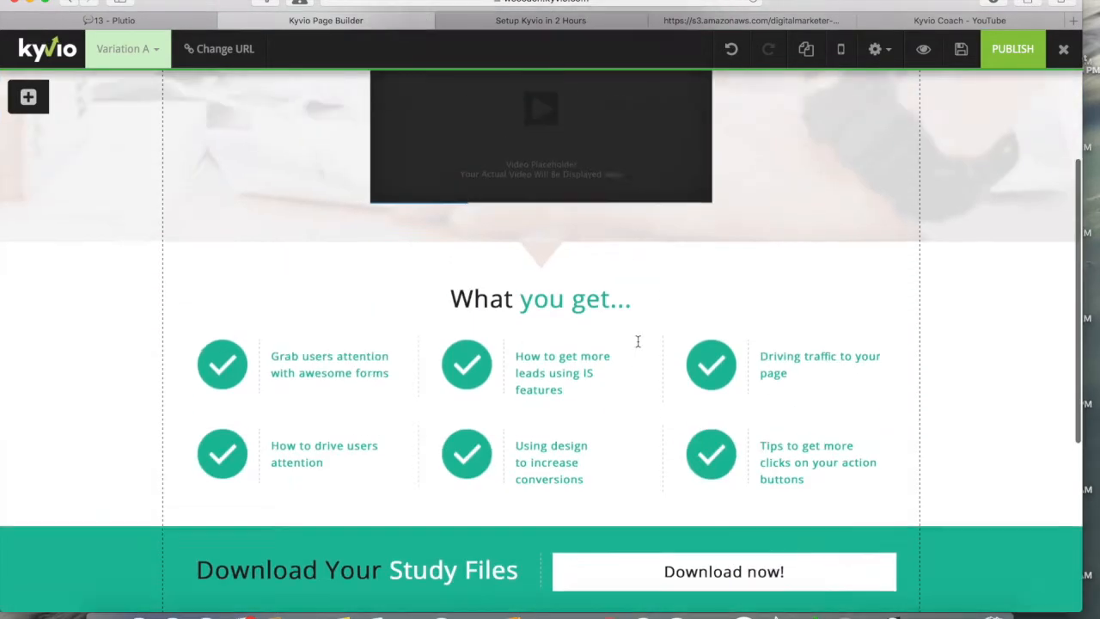
scroll(638, 344, "down", 5)
scroll(637, 343, "down", 2)
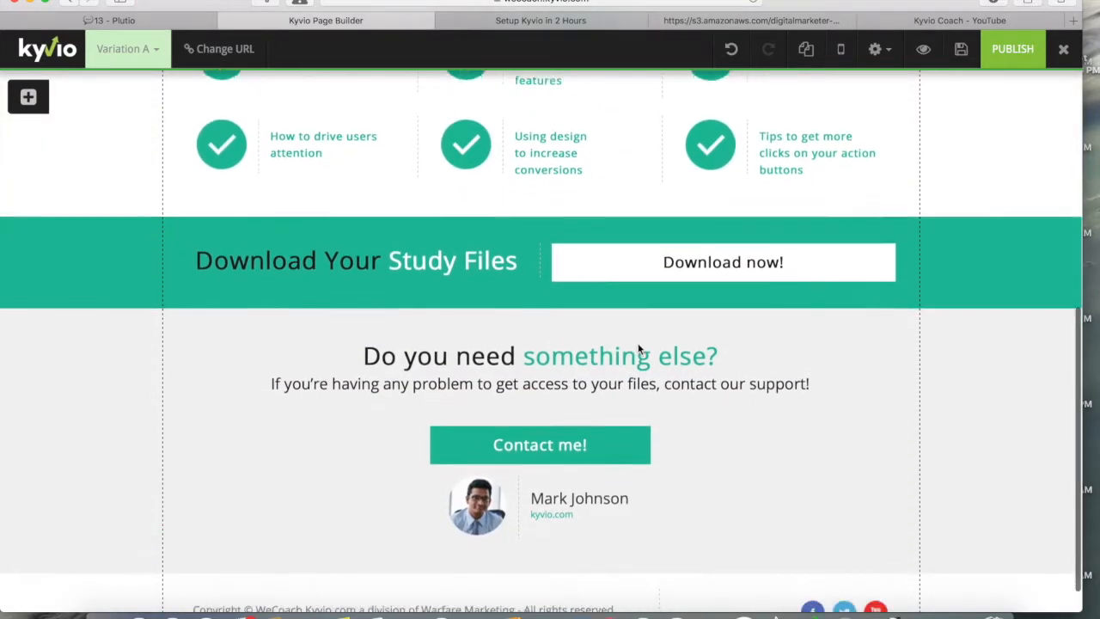
mouse_move(476, 463)
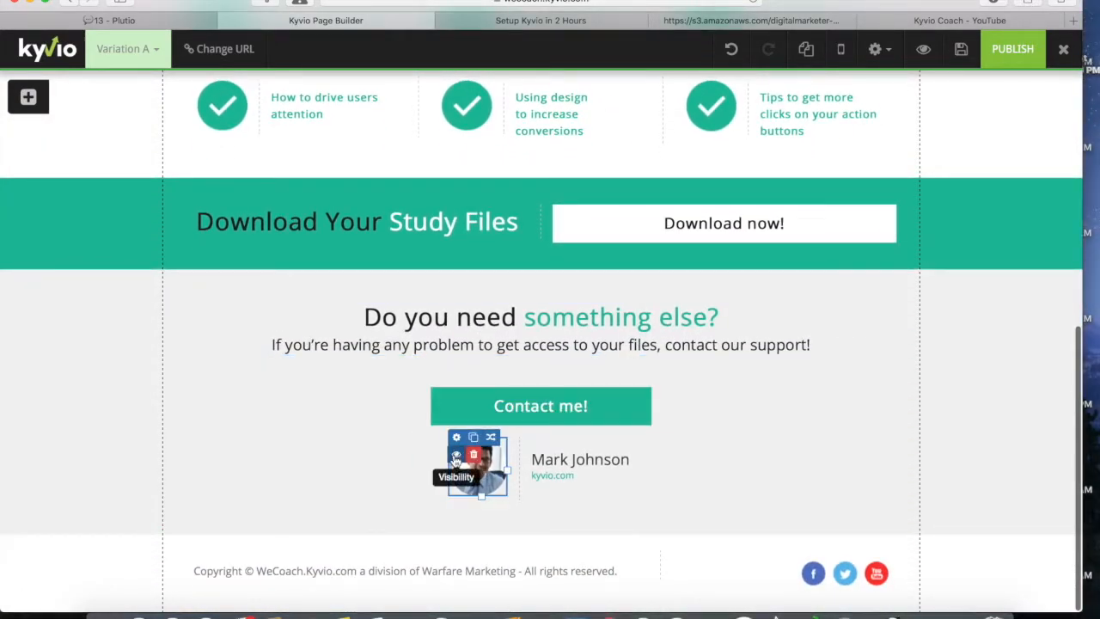
left_click(456, 437)
Step: Set the contact profile photo to the portrait from the Media Manager's wm/people folder
left_click(737, 198)
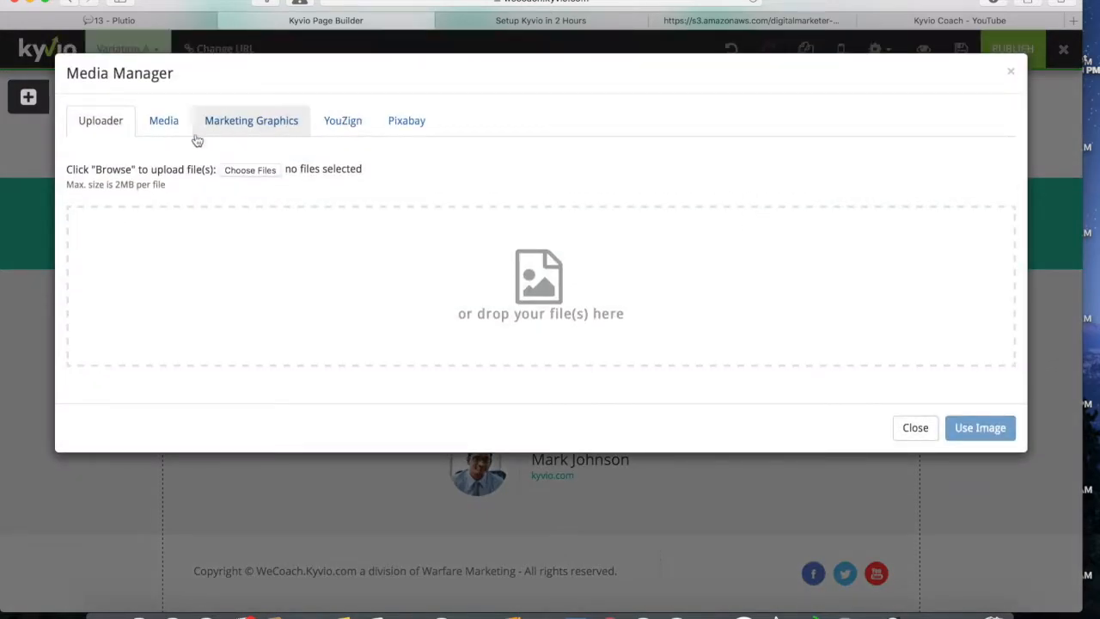
left_click(167, 120)
double_click(299, 258)
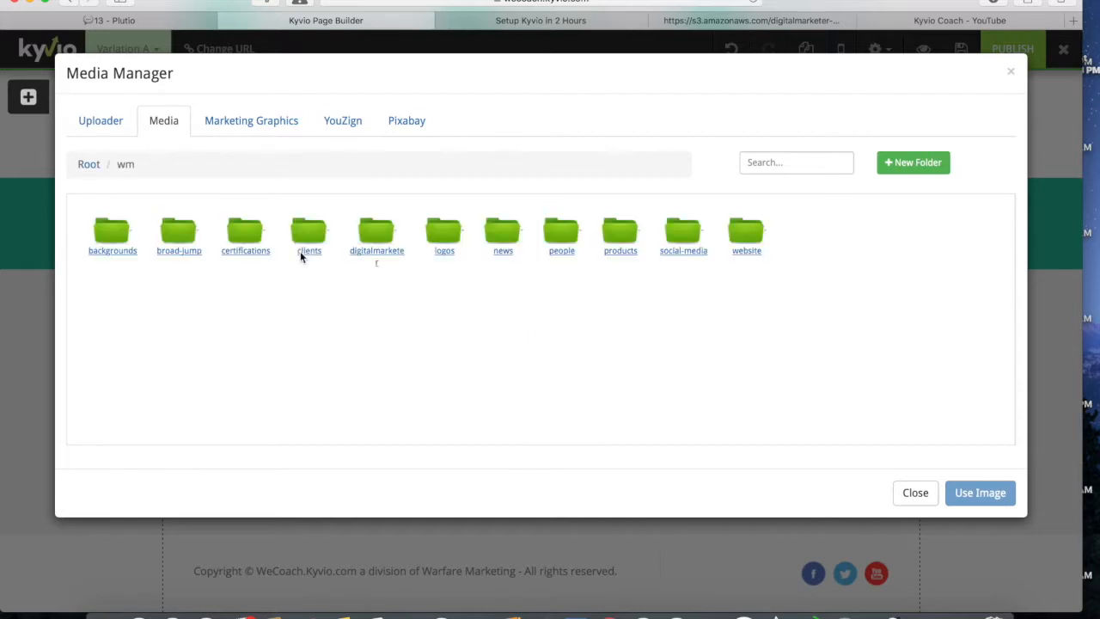
double_click(572, 236)
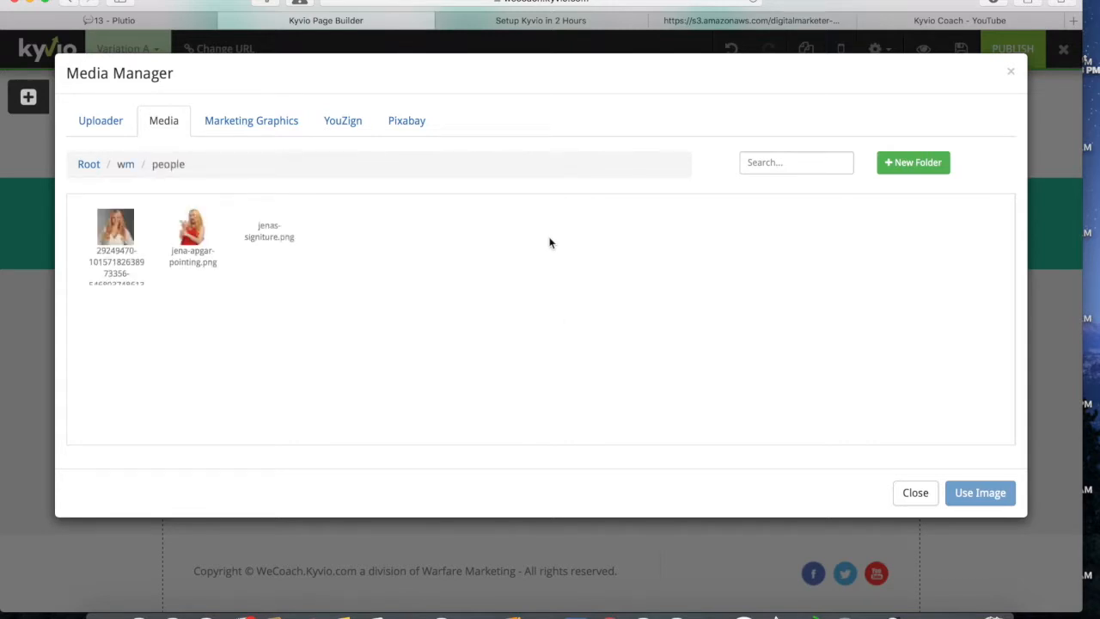
left_click(118, 229)
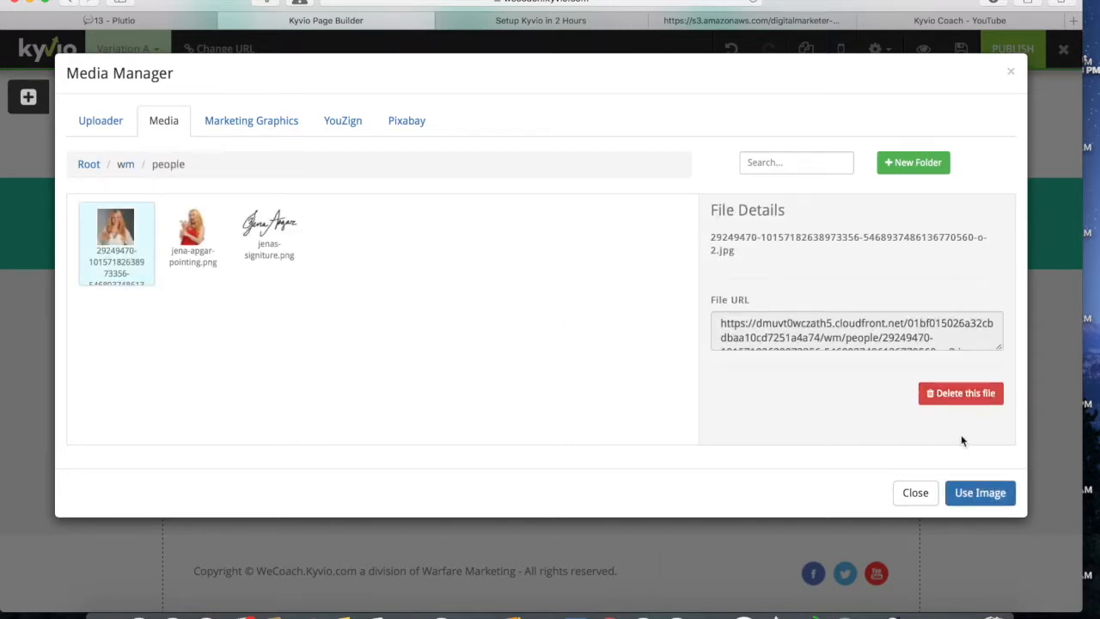
left_click(980, 493)
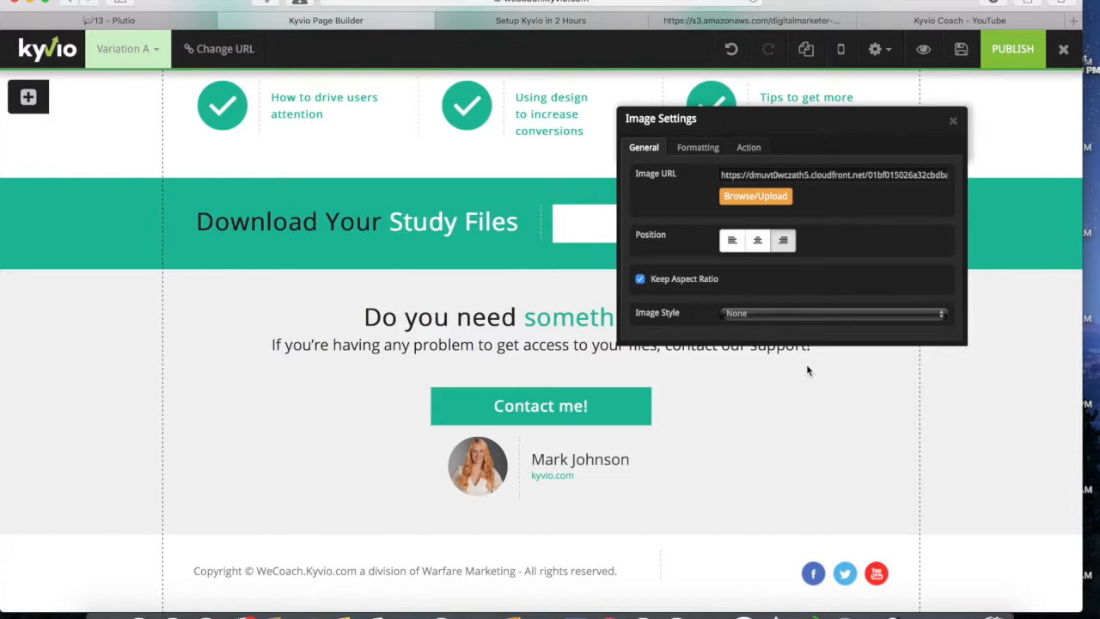
Step: Replace the old name beside the photo with the new support person's full name
left_click(954, 125)
left_click(563, 454)
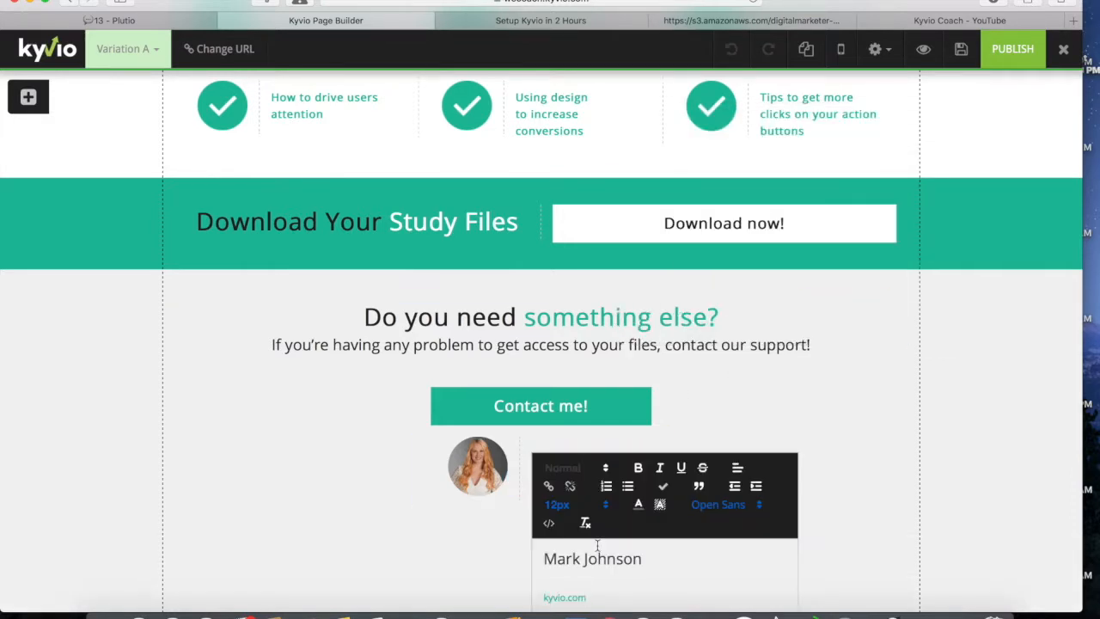
left_click_drag(642, 558, 518, 556)
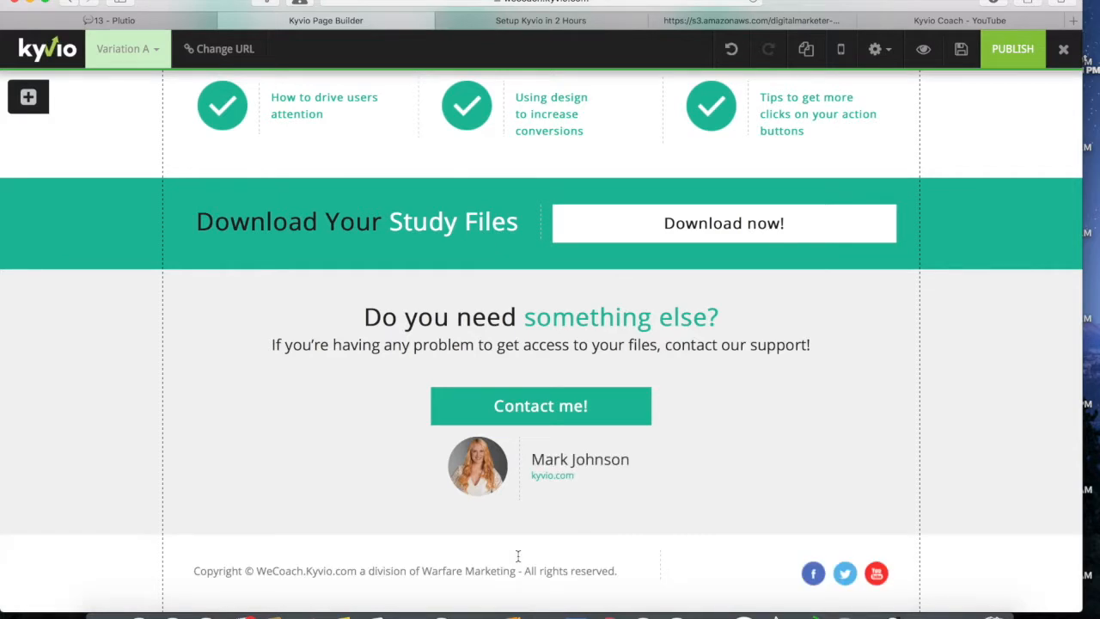
left_click(563, 455)
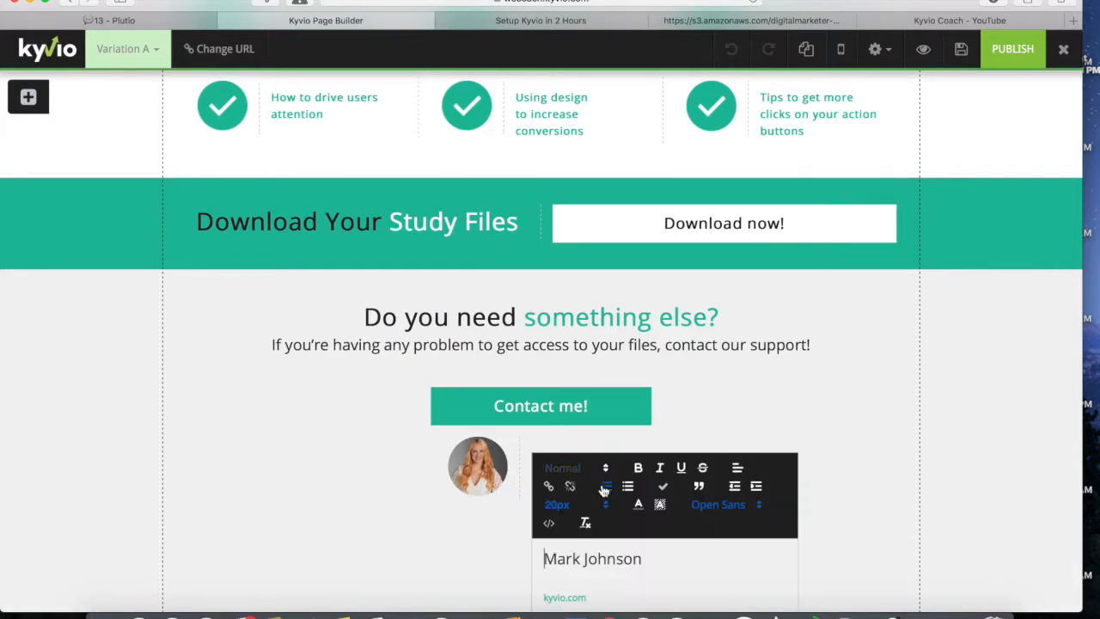
key("BackSpace")
key("BackSpace")
key("BackSpace")
key("BackSpace")
key("BackSpace")
key("BackSpace")
key("BackSpace")
key("BackSpace")
key("BackSpace")
key("BackSpace")
key("BackSpace")
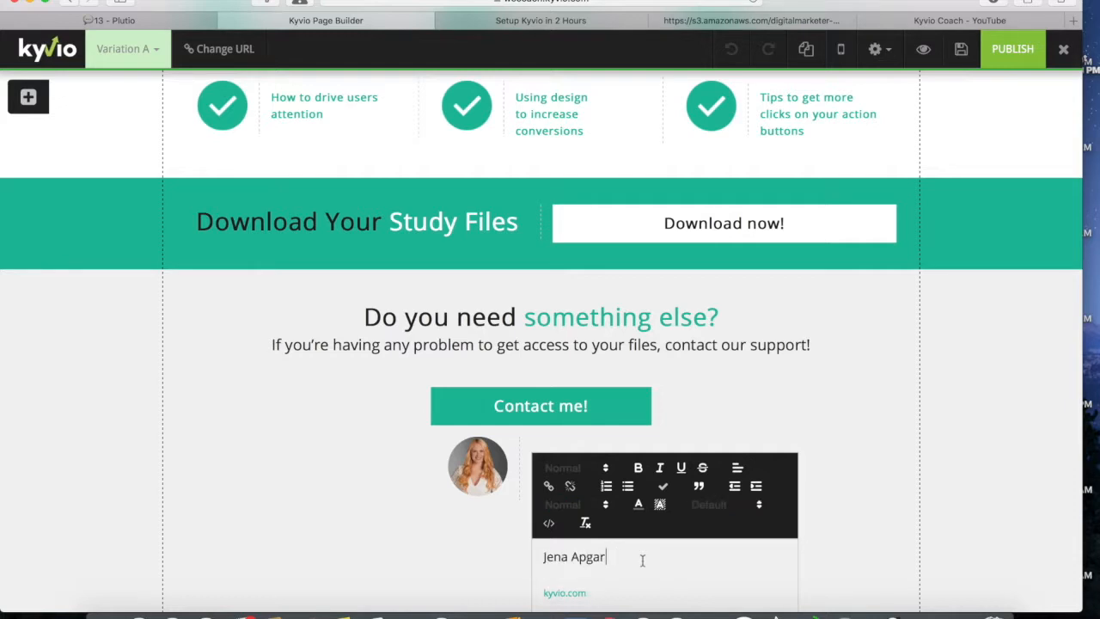
scroll(649, 582, "down", 2)
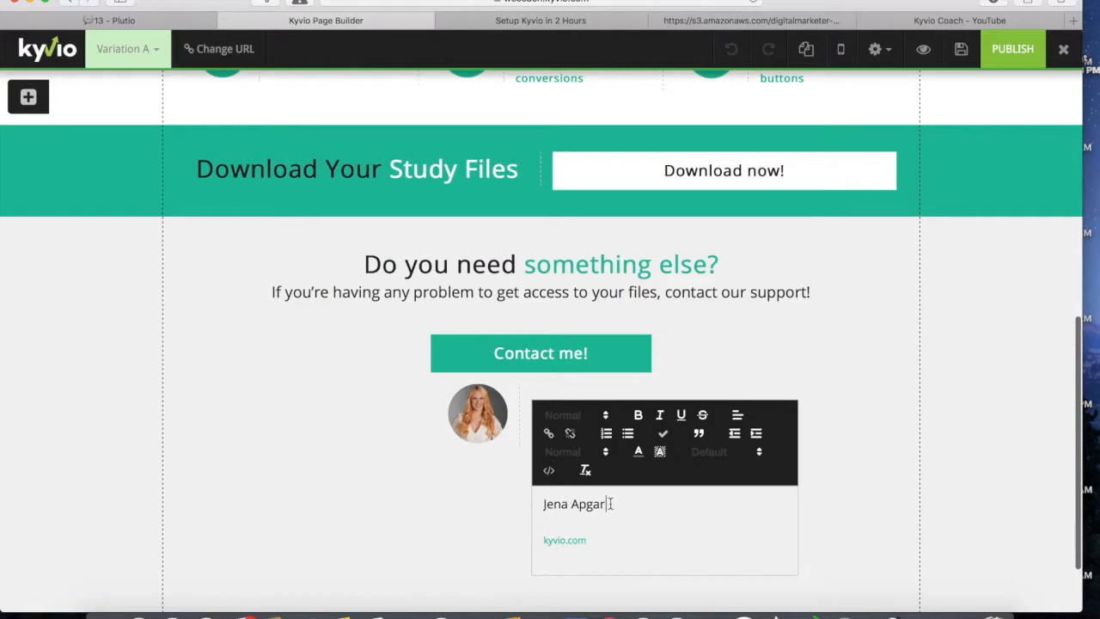
left_click_drag(611, 504, 534, 504)
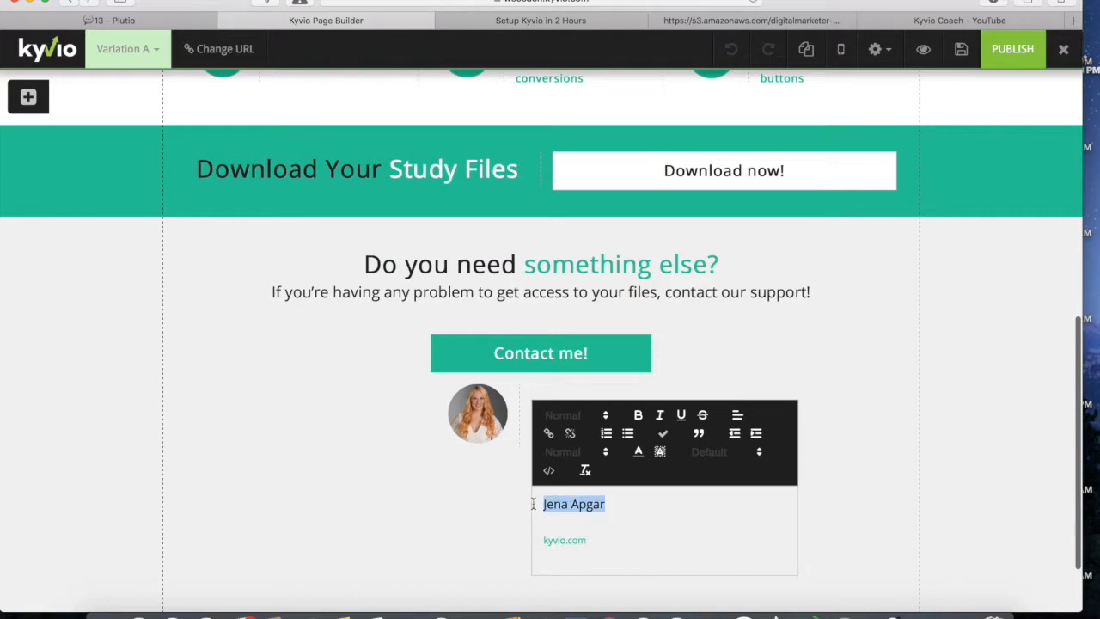
left_click(490, 494)
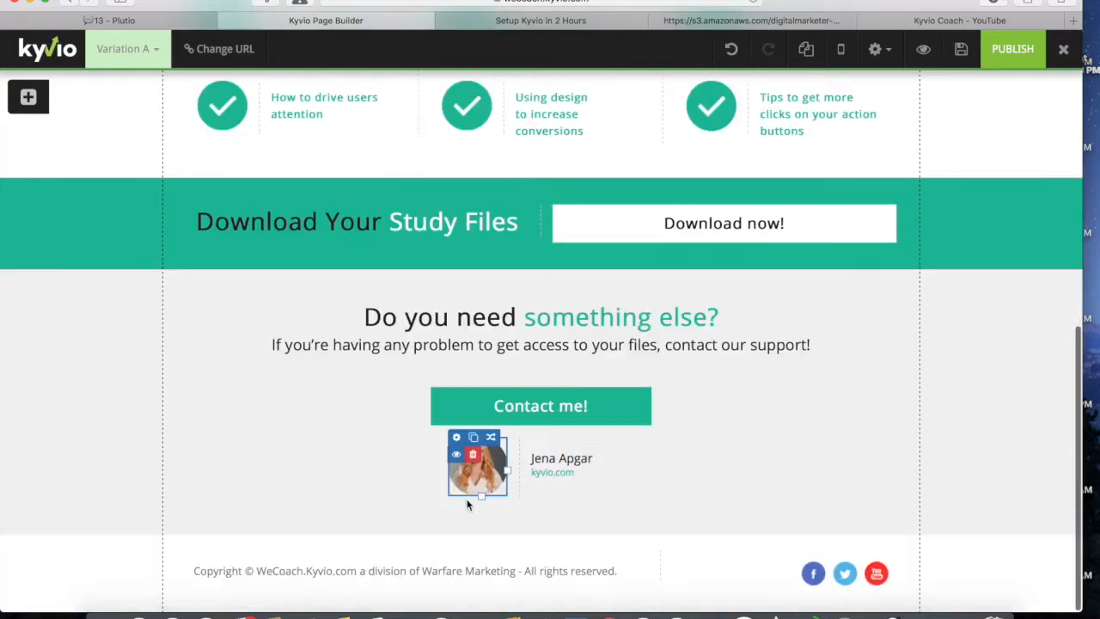
left_click(732, 49)
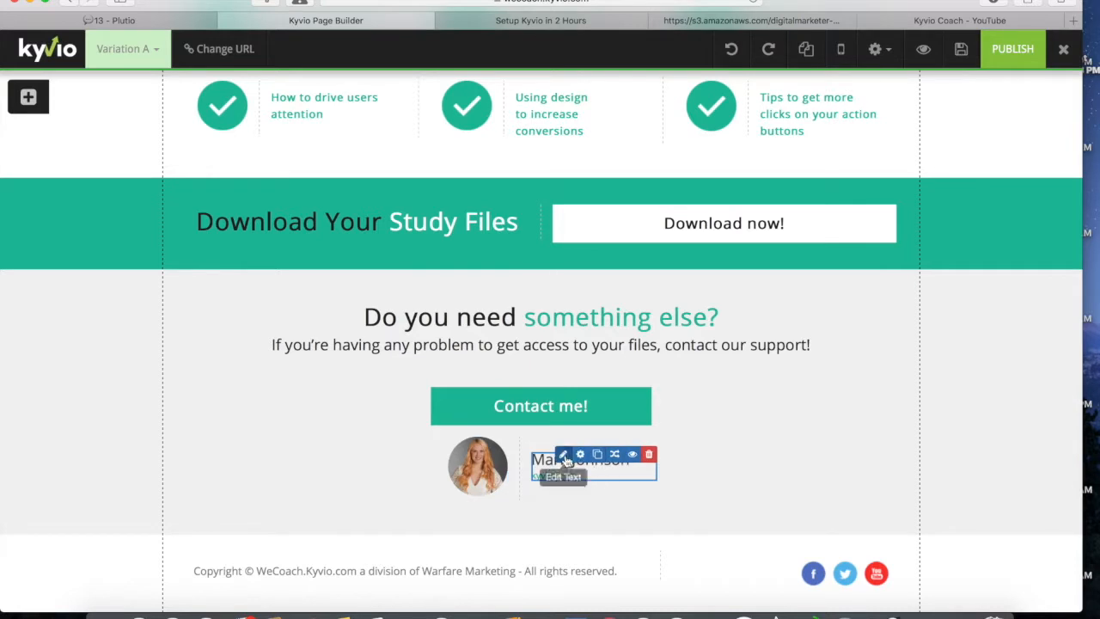
left_click(564, 456)
left_click(647, 557)
key("BackSpace")
key("BackSpace")
key("BackSpace")
key("BackSpace")
key("BackSpace")
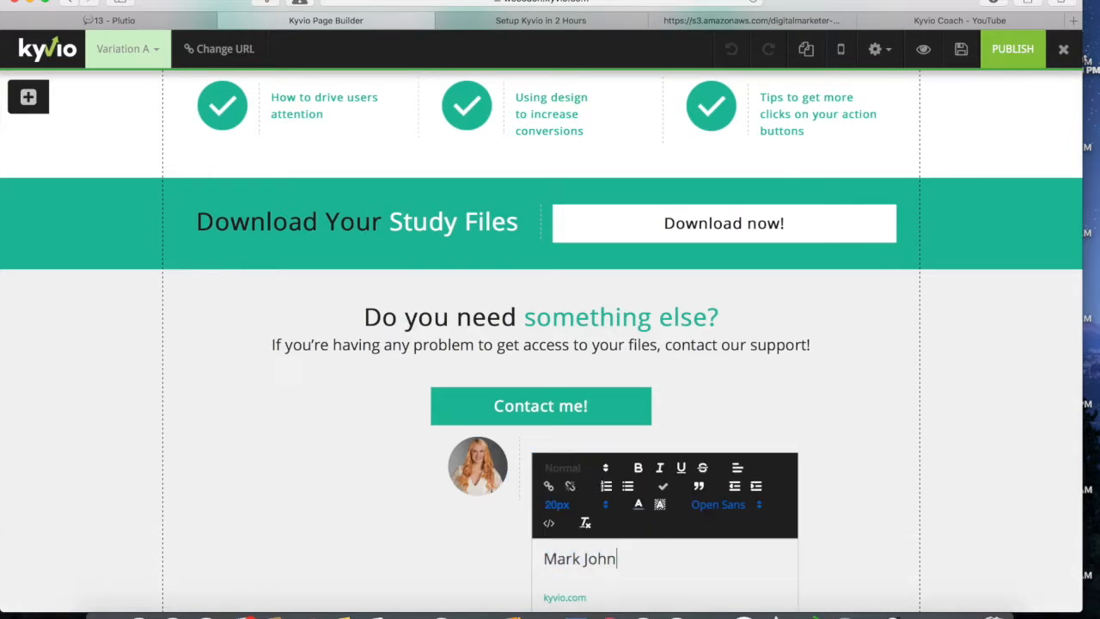
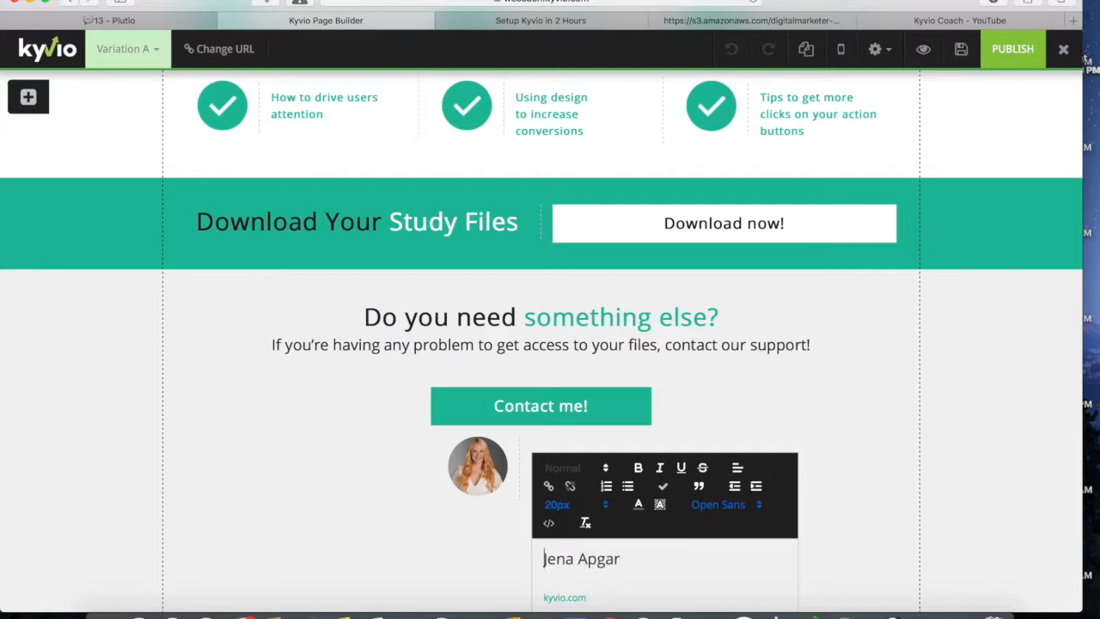
Step: Change the link line under the name from kyvio.com to WeCoach.Kyvio.com
scroll(726, 543, "down", 2)
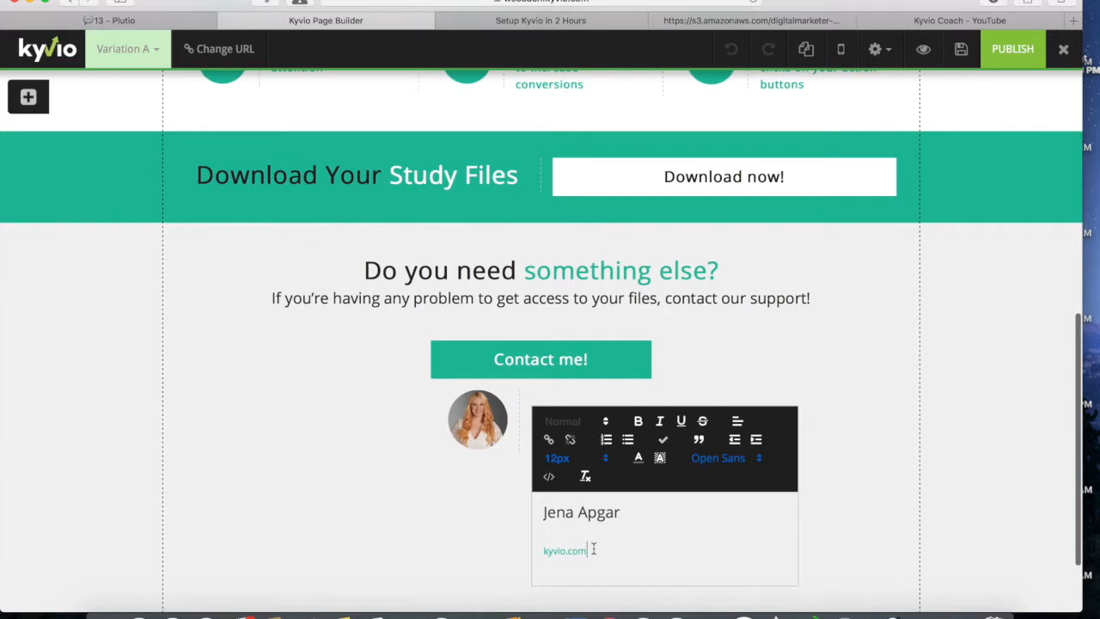
key("BackSpace")
key("BackSpace")
key("BackSpace")
key("BackSpace")
key("BackSpace")
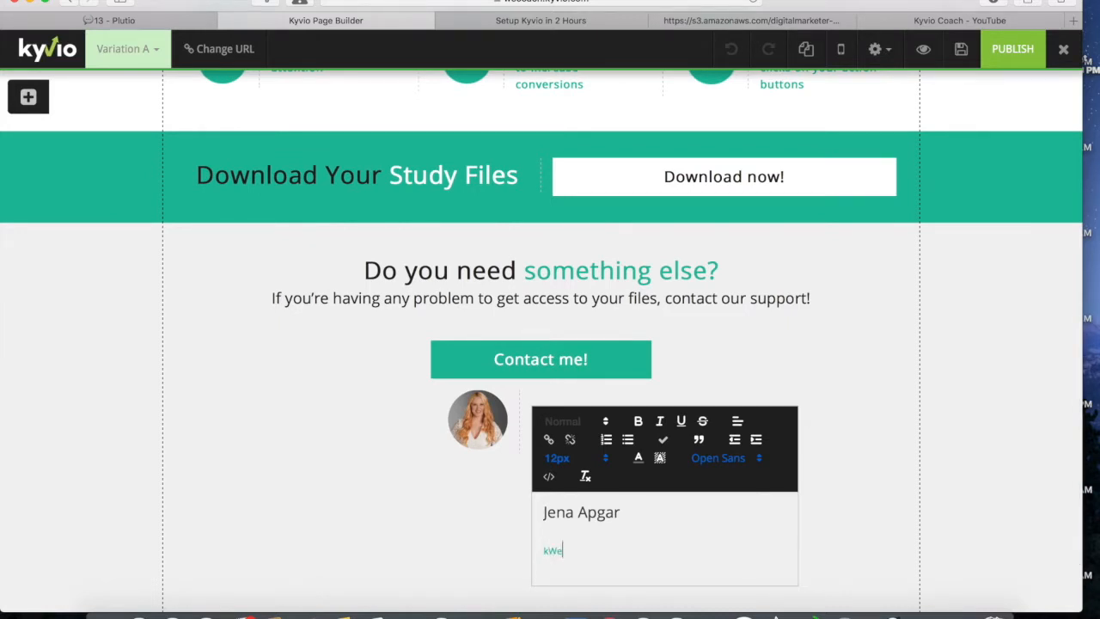
key("BackSpace")
type("io.com")
Step: Point the contact button's redirect-to-URL action at a mail link for the support e-mail
left_click(427, 497)
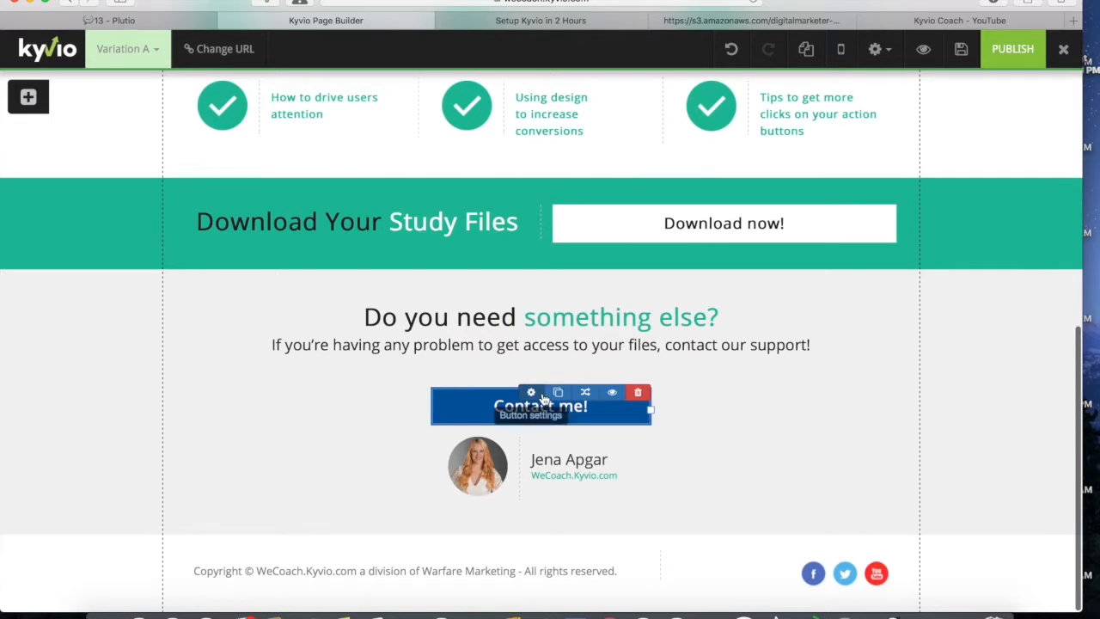
scroll(533, 401, "up", 2)
left_click(531, 456)
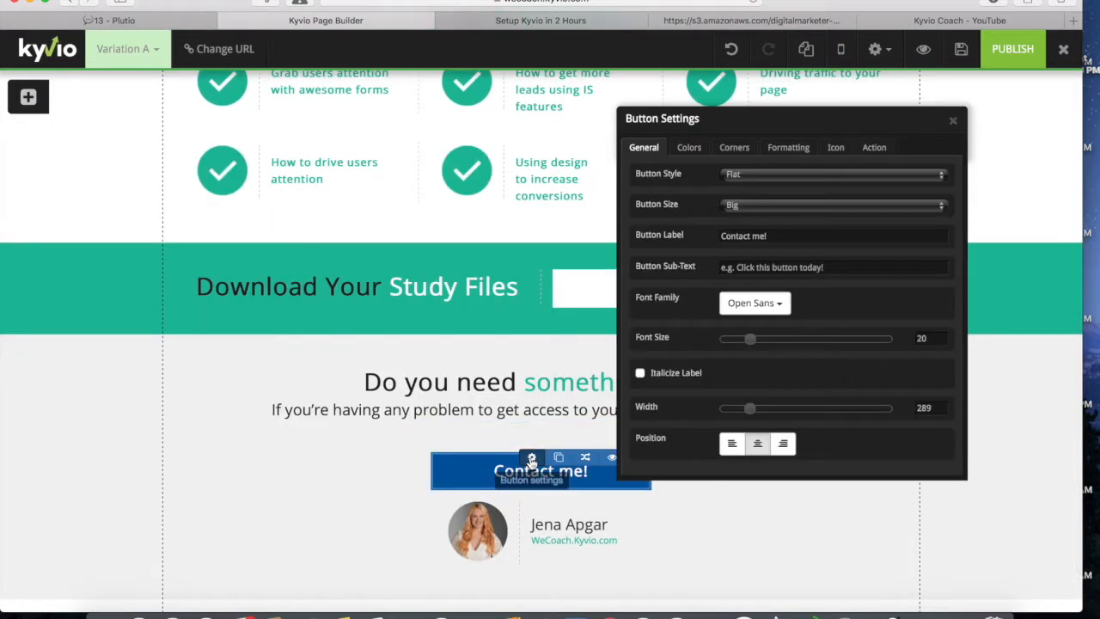
left_click(877, 149)
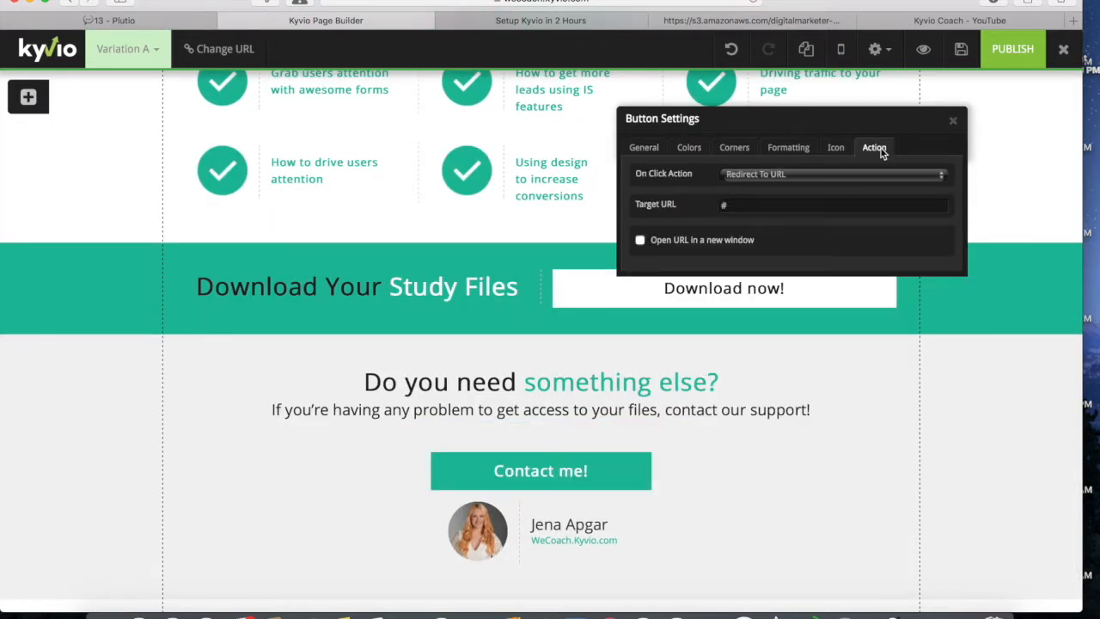
left_click(769, 176)
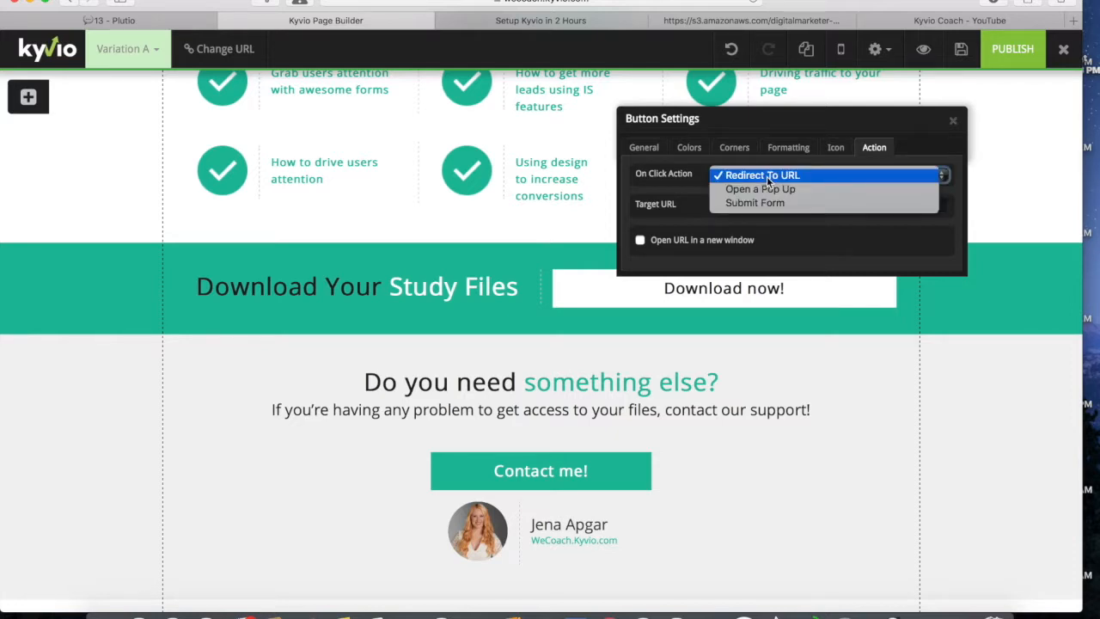
left_click(767, 176)
left_click(741, 205)
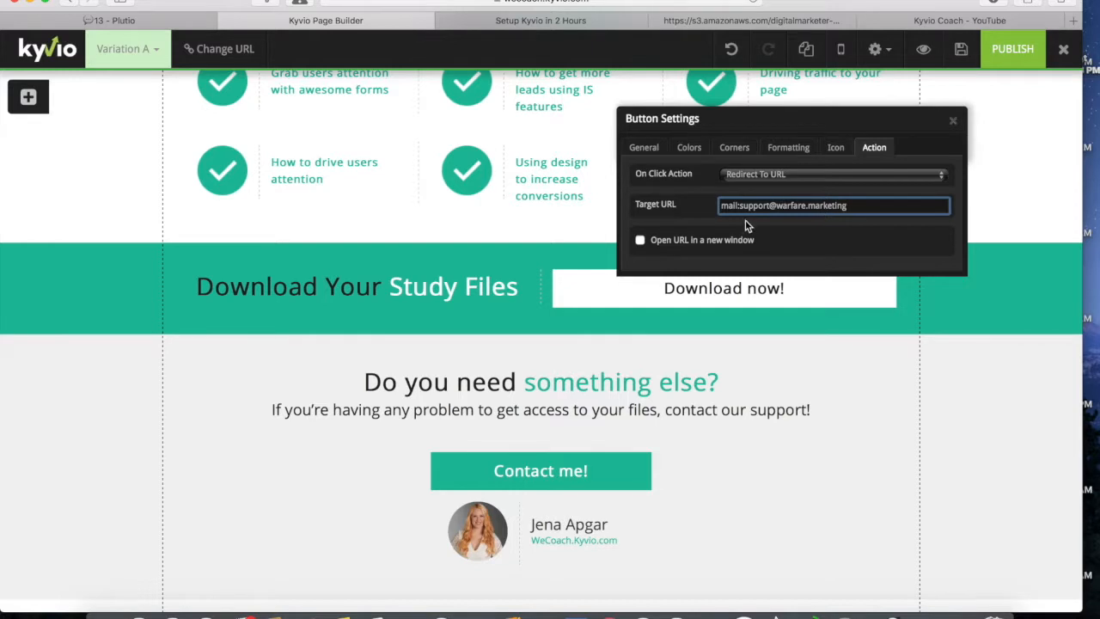
left_click(954, 119)
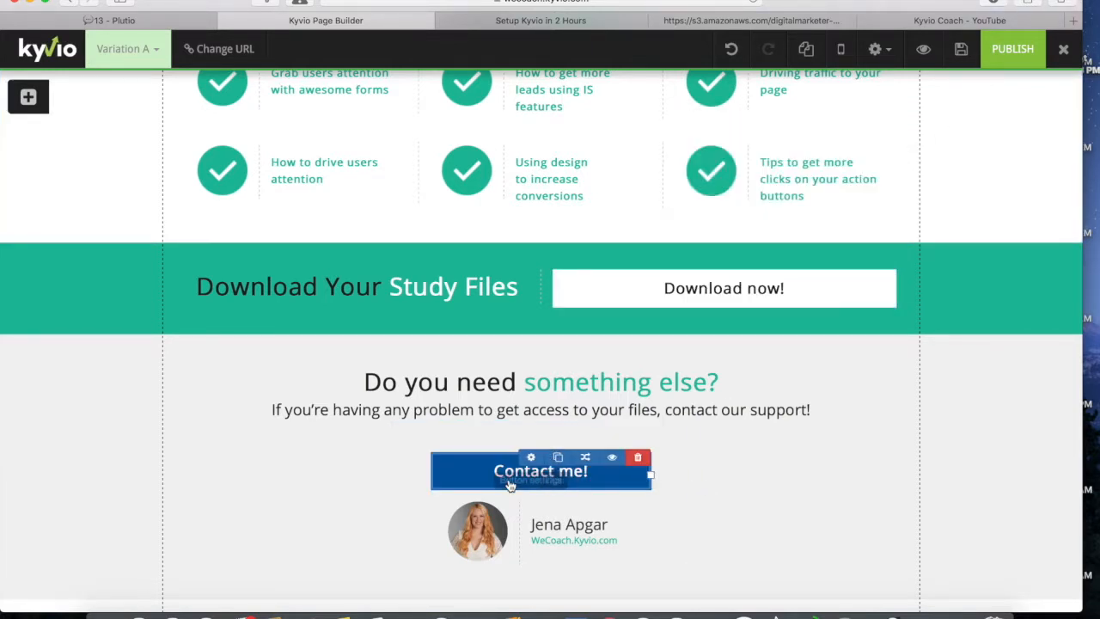
Step: Change the contact button's label from 'Contact me!' to 'Email Me!'
left_click(535, 470)
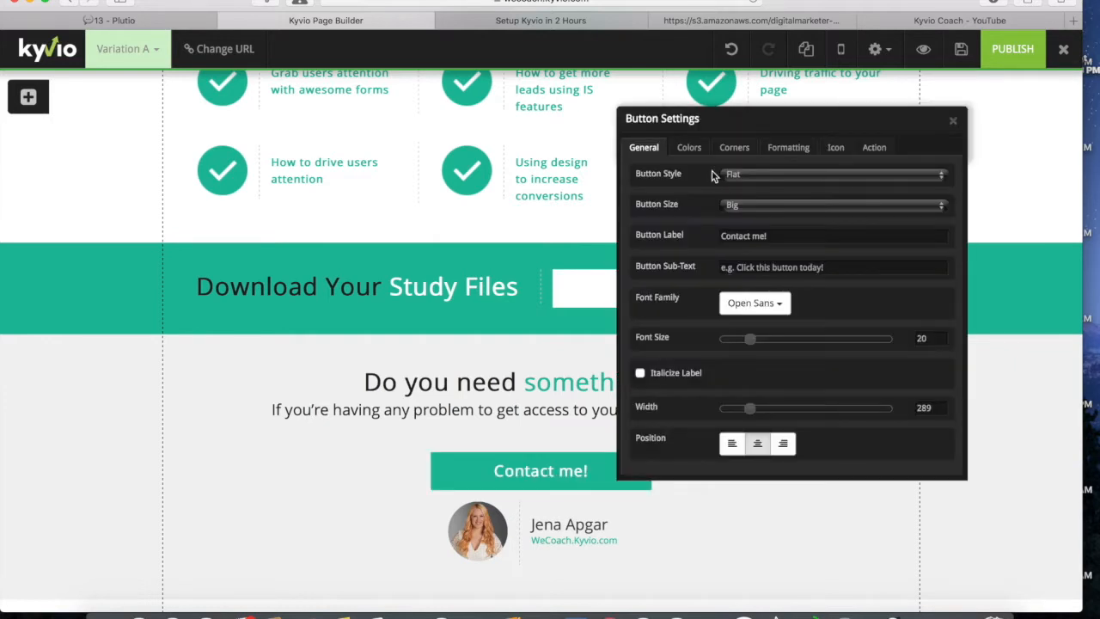
left_click(753, 236)
left_click_drag(753, 236, 665, 234)
type("Email")
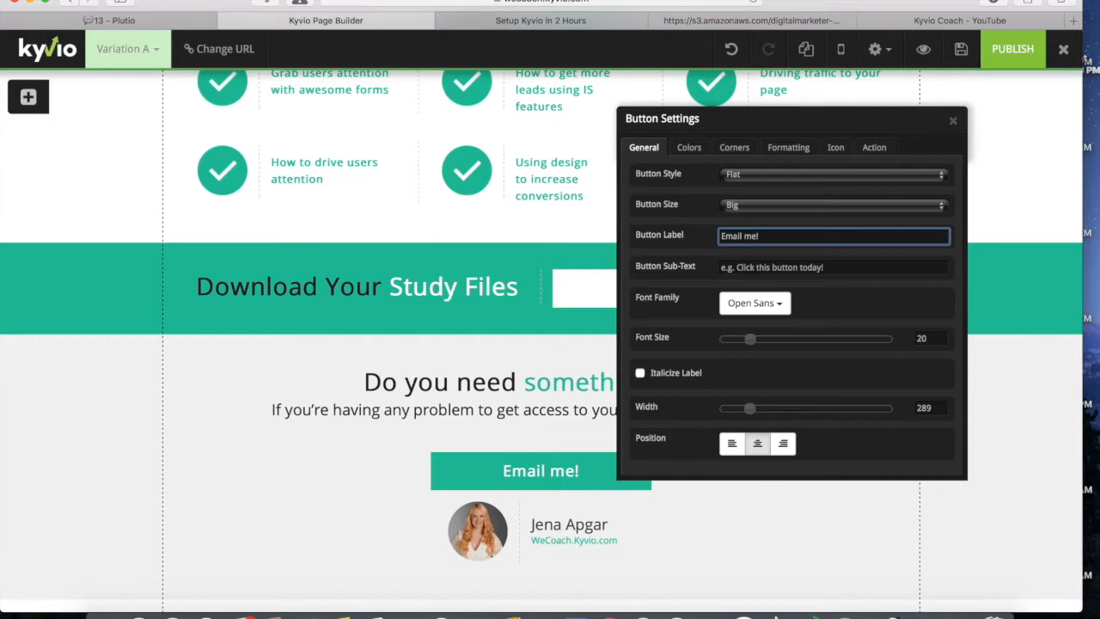
key("BackSpace")
type("M")
scroll(387, 449, "up", 1)
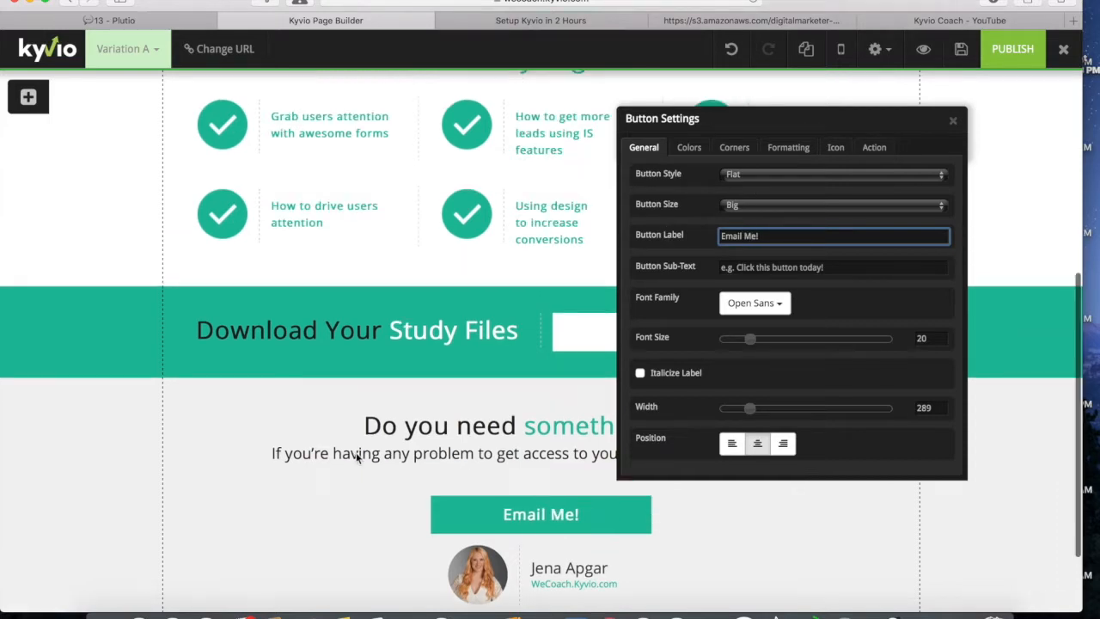
left_click(952, 122)
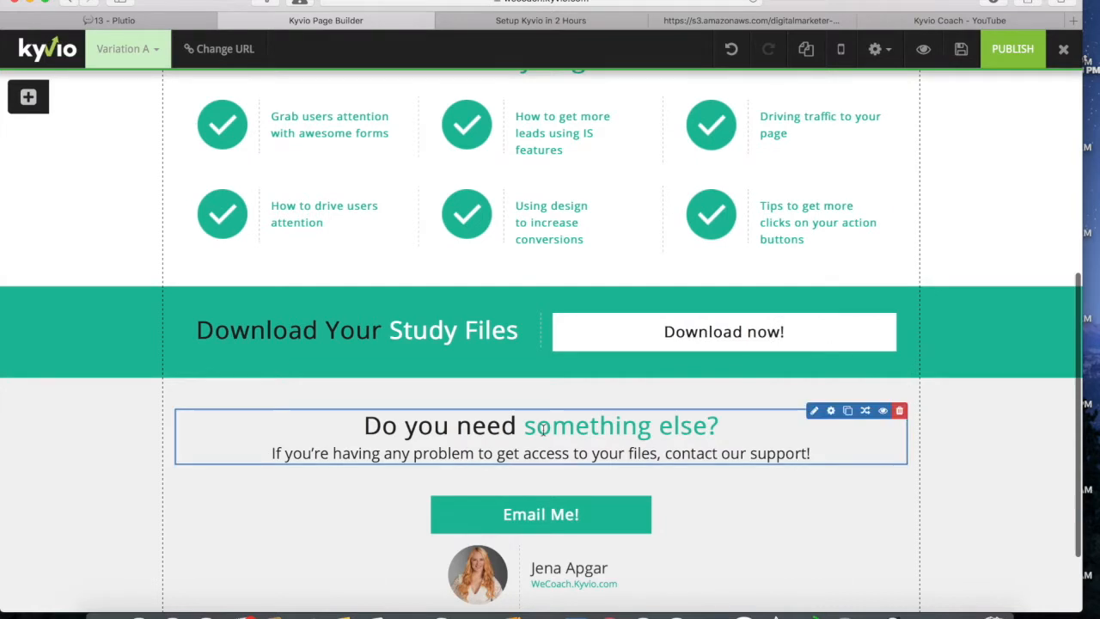
Step: Edit the support paragraph to read 'If you're having any problems with access to your training, contact our support!'
left_click(817, 413)
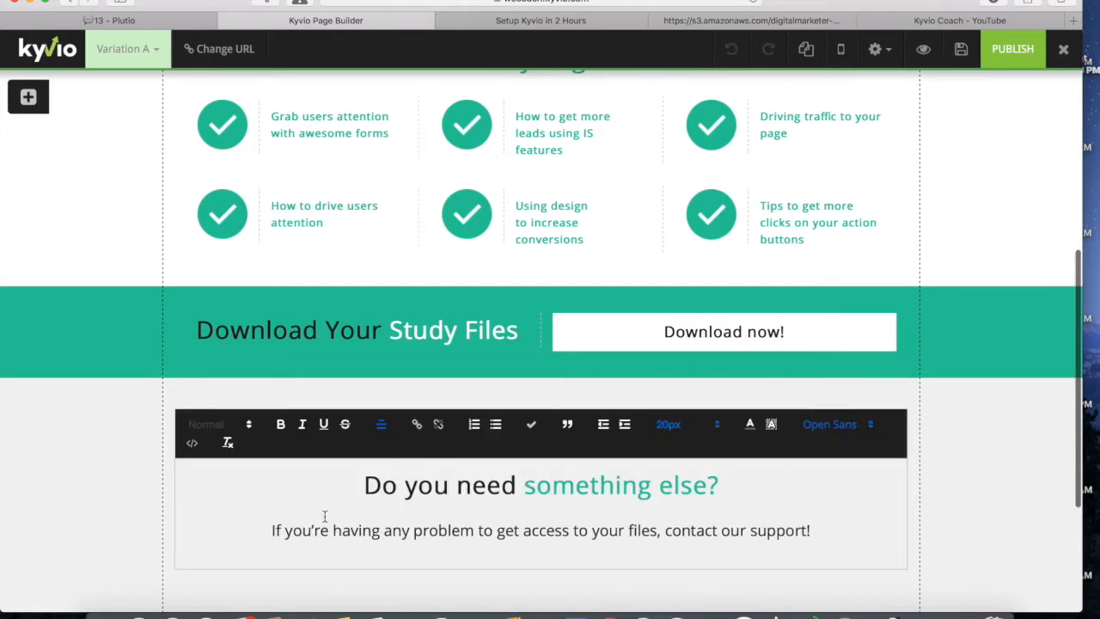
left_click(472, 530)
type("s")
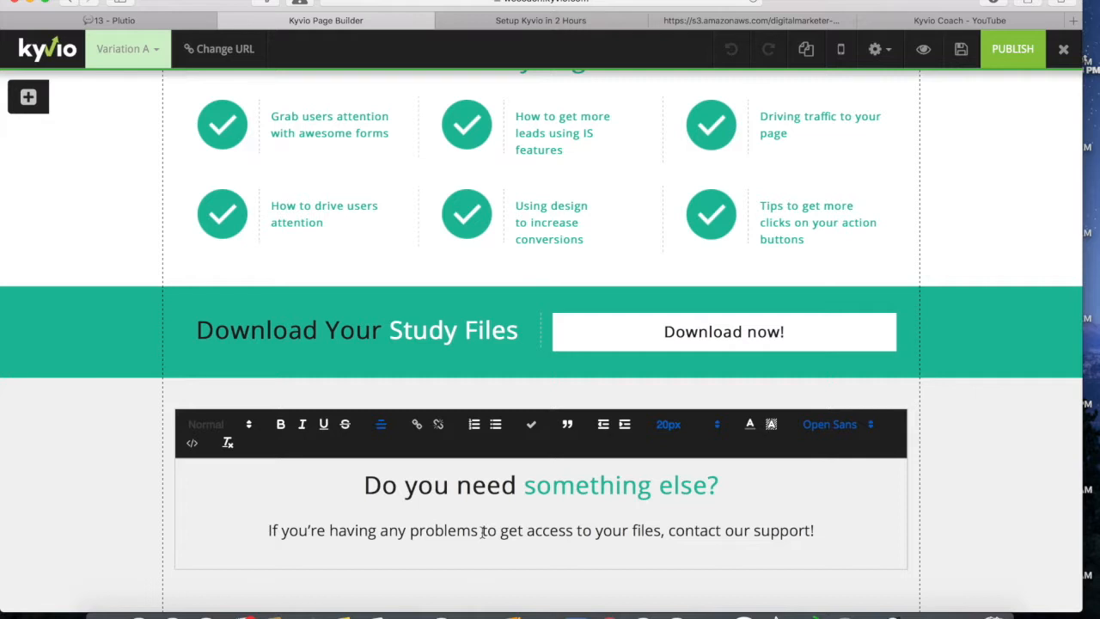
left_click_drag(484, 530, 523, 531)
type("with")
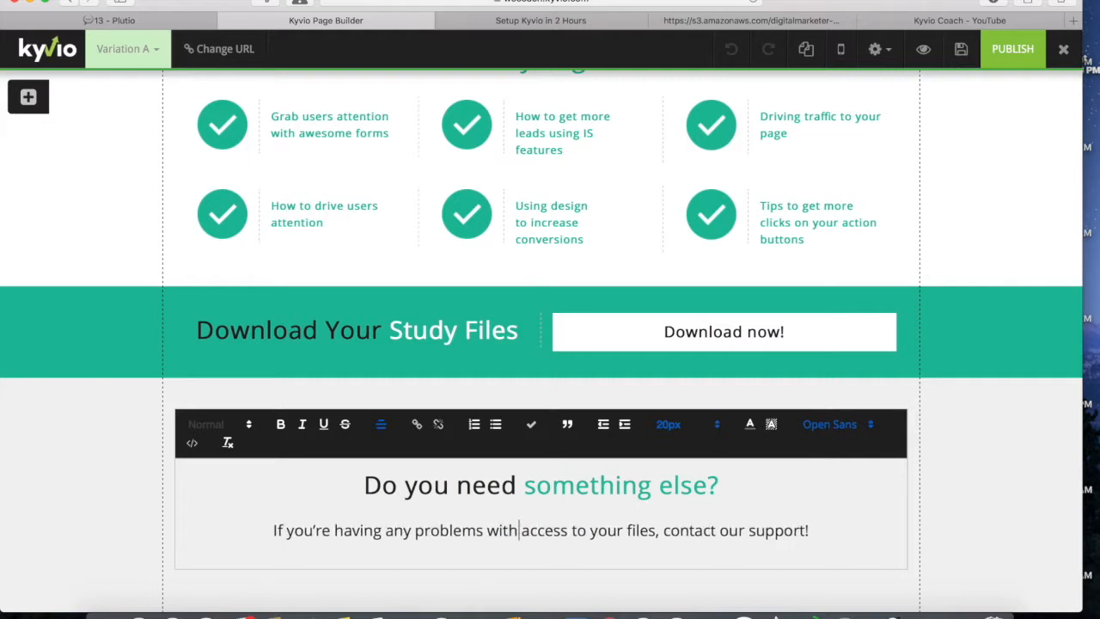
left_click_drag(628, 529, 655, 529)
type("training")
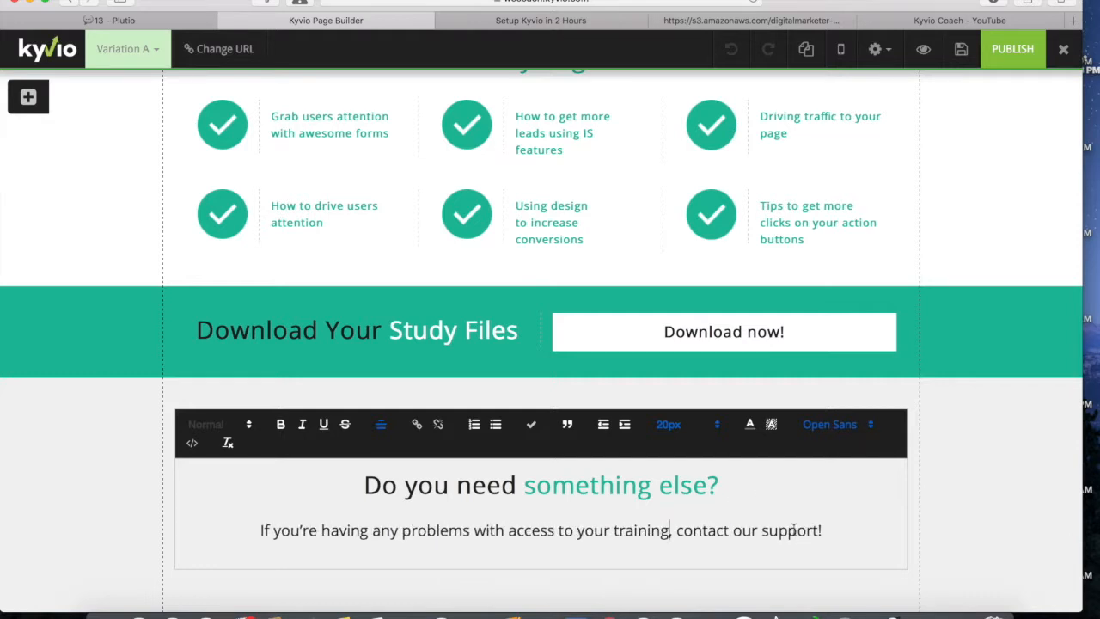
left_click(946, 495)
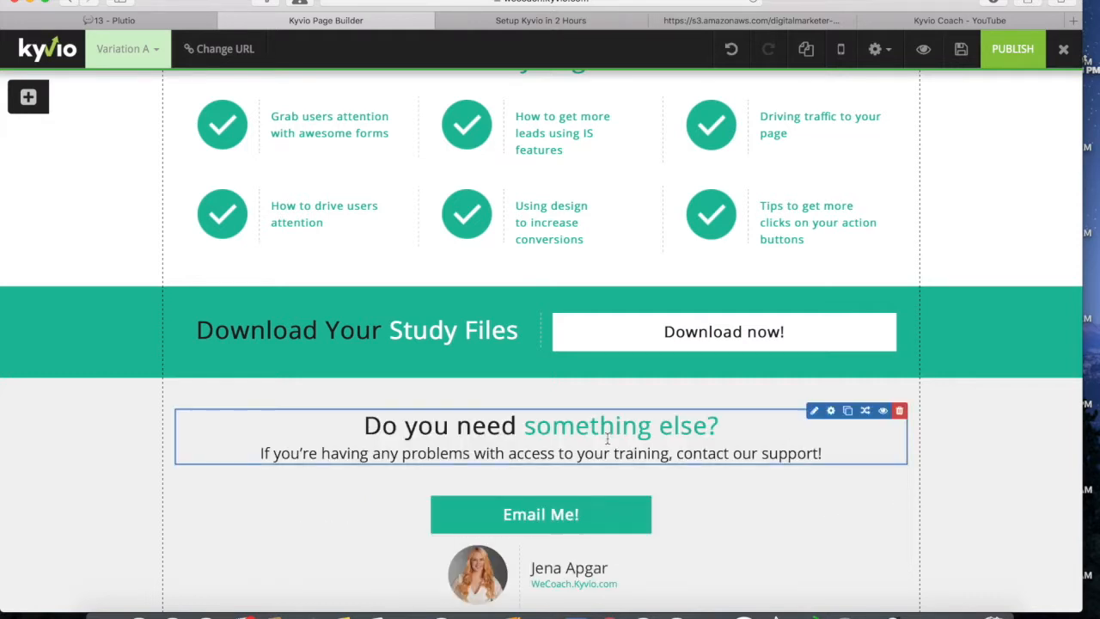
Step: Delete the 'Download Your Study Files' banner and the 'What you get' section, confirming each
scroll(511, 469, "up", 1)
scroll(516, 447, "up", 2)
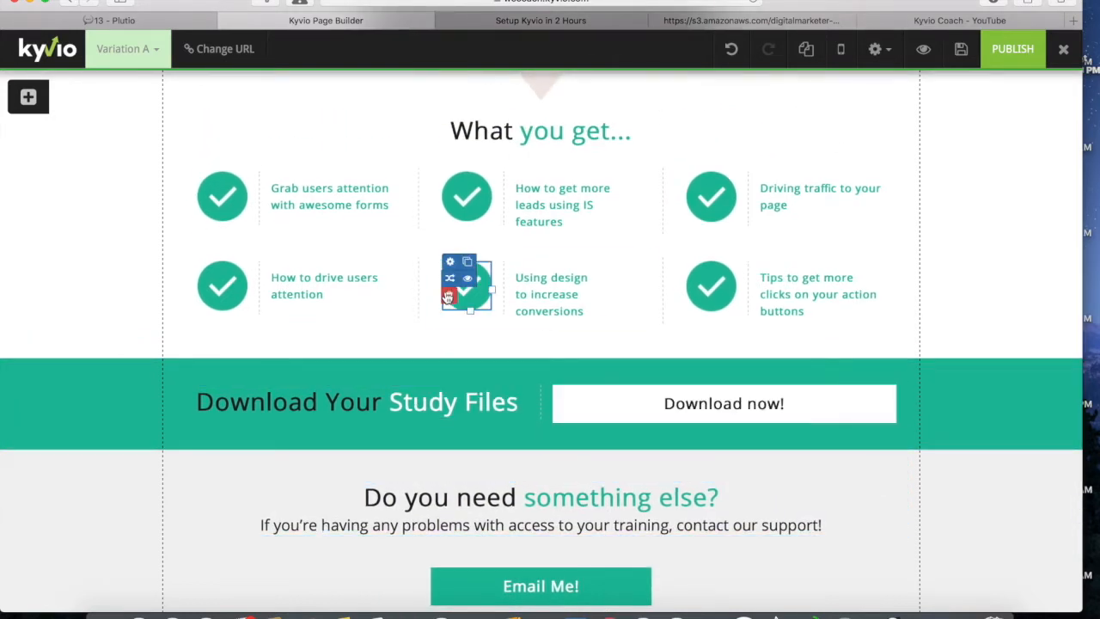
scroll(422, 295, "down", 5)
scroll(422, 295, "up", 15)
scroll(422, 294, "down", 15)
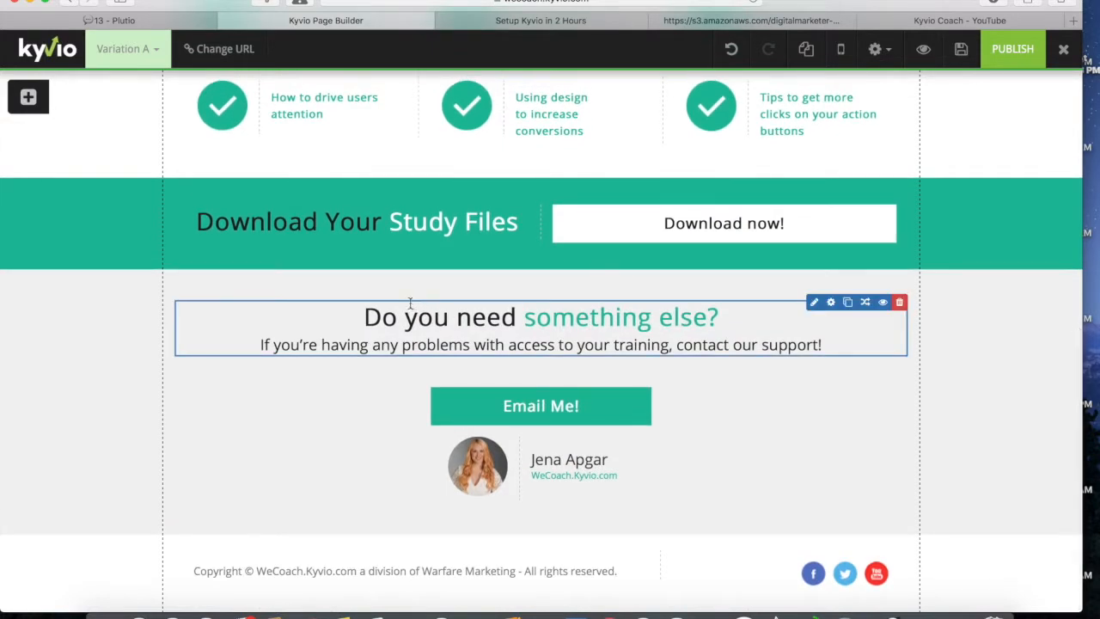
scroll(409, 302, "up", 3)
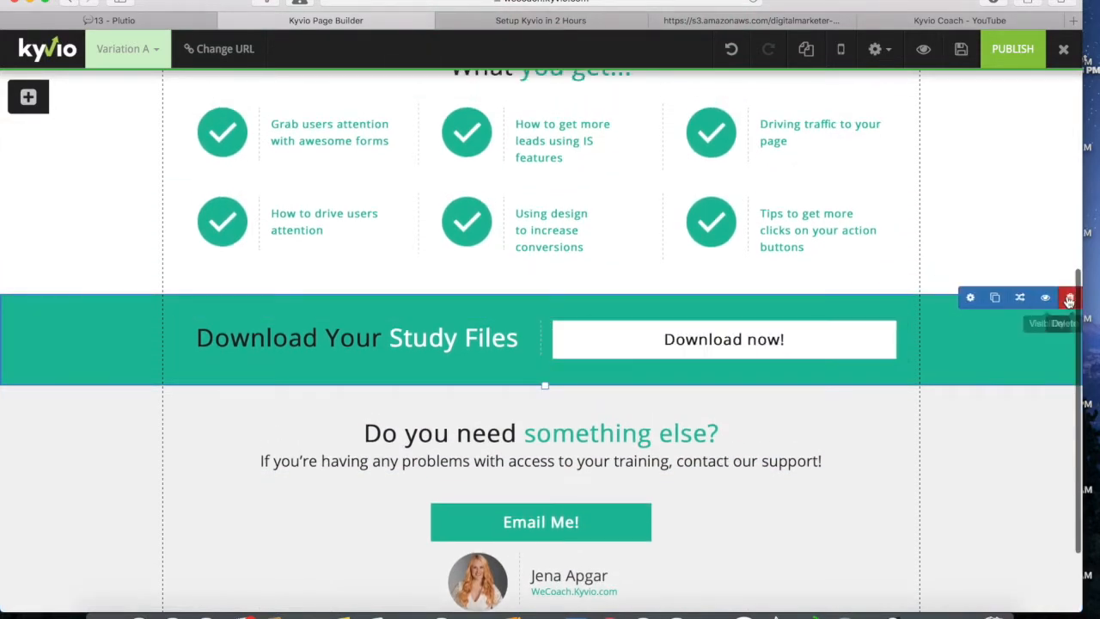
left_click(1069, 299)
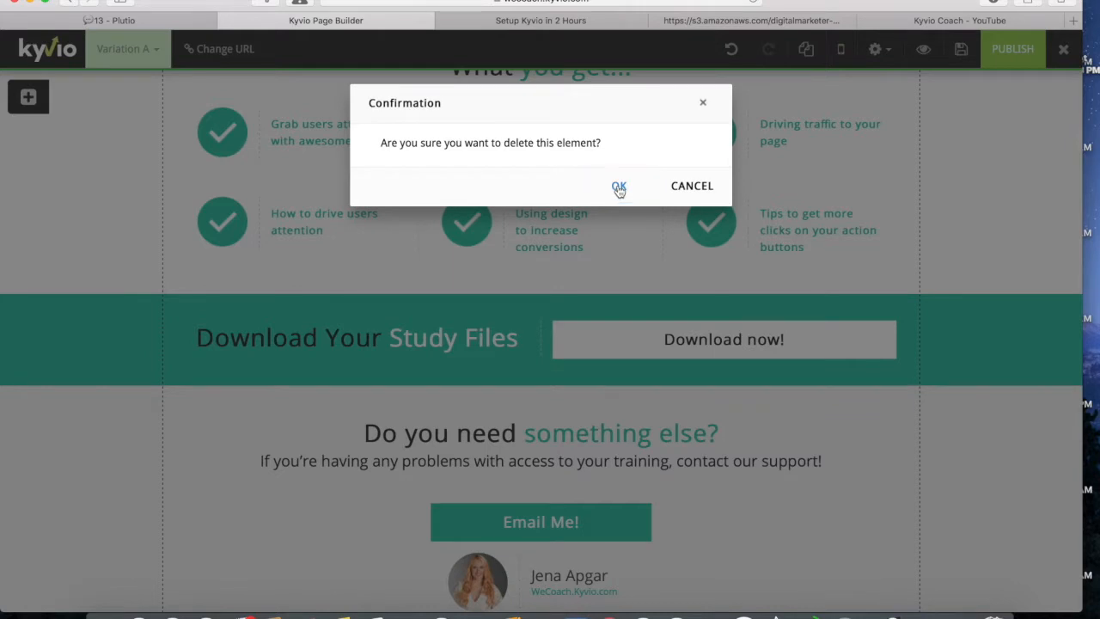
left_click(619, 187)
scroll(493, 265, "up", 4)
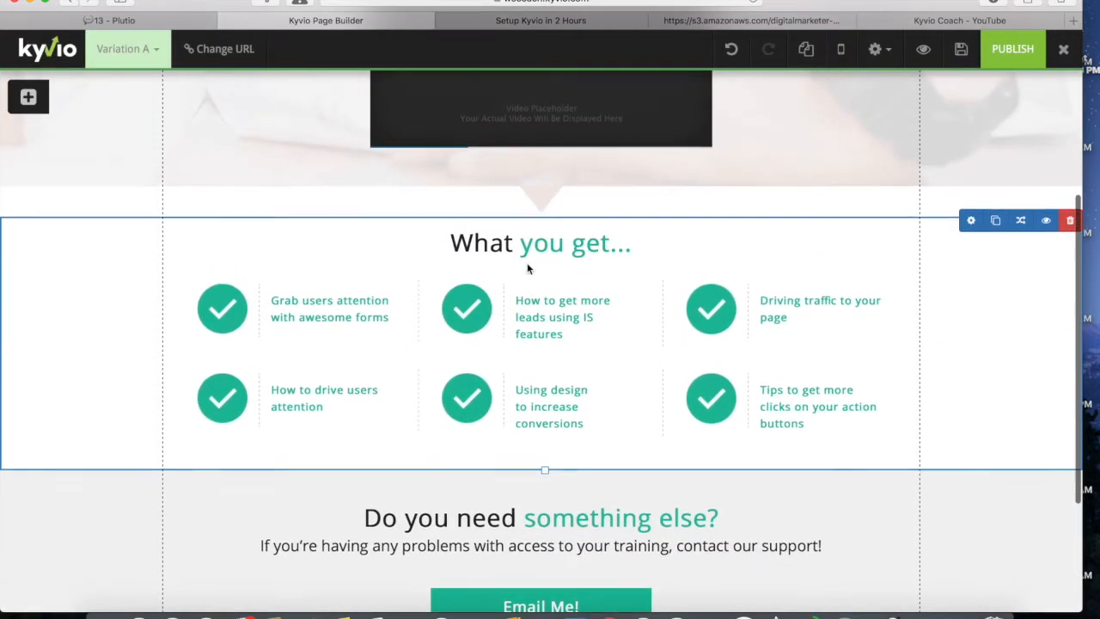
left_click(1073, 222)
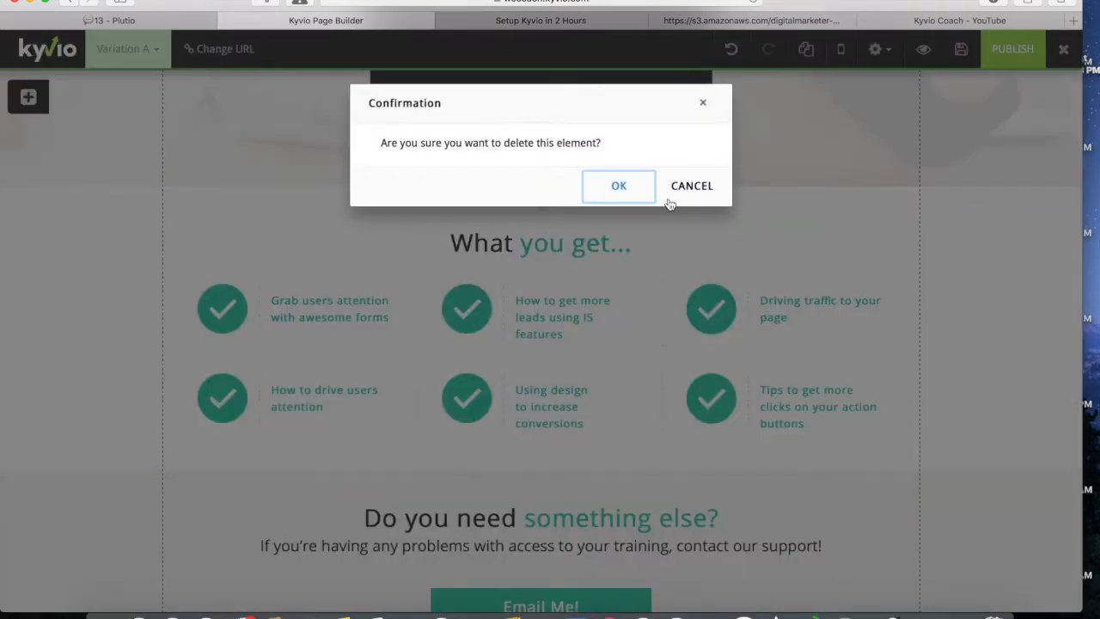
left_click(624, 188)
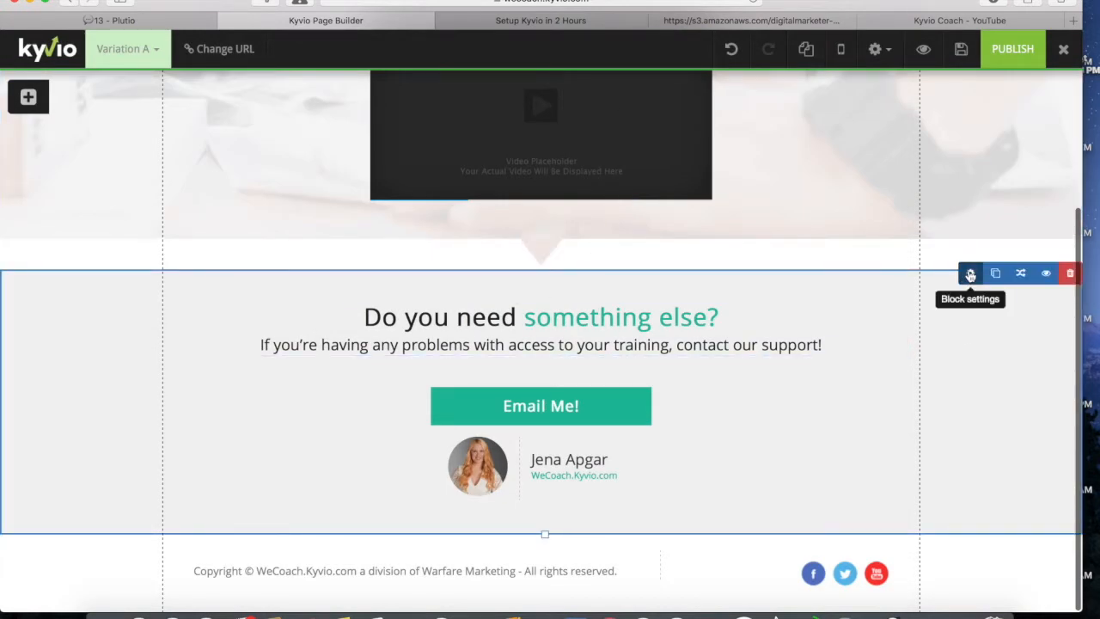
Step: Set the support section's background colour to white (#ffffff)
left_click(969, 273)
left_click(692, 148)
left_click(645, 147)
left_click(759, 238)
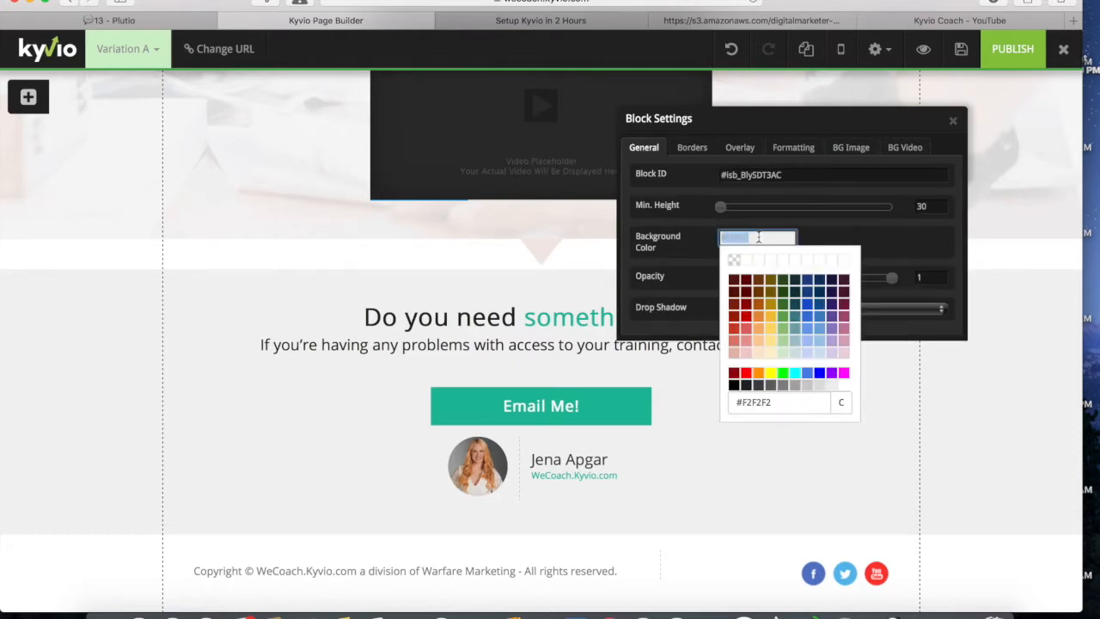
left_click(844, 385)
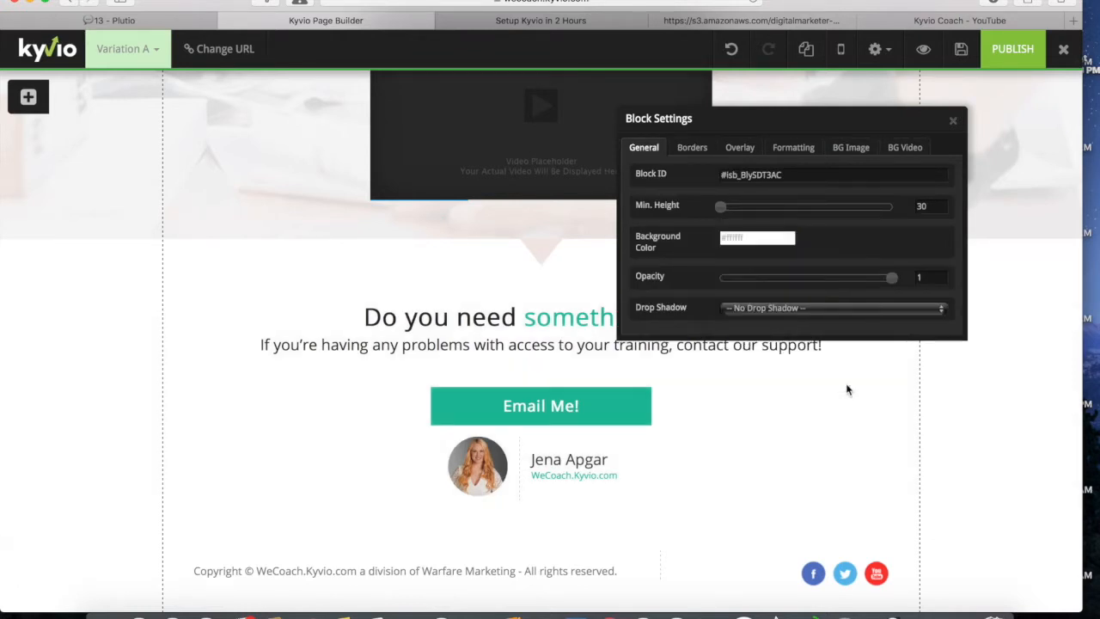
scroll(378, 298, "up", 2)
left_click(953, 120)
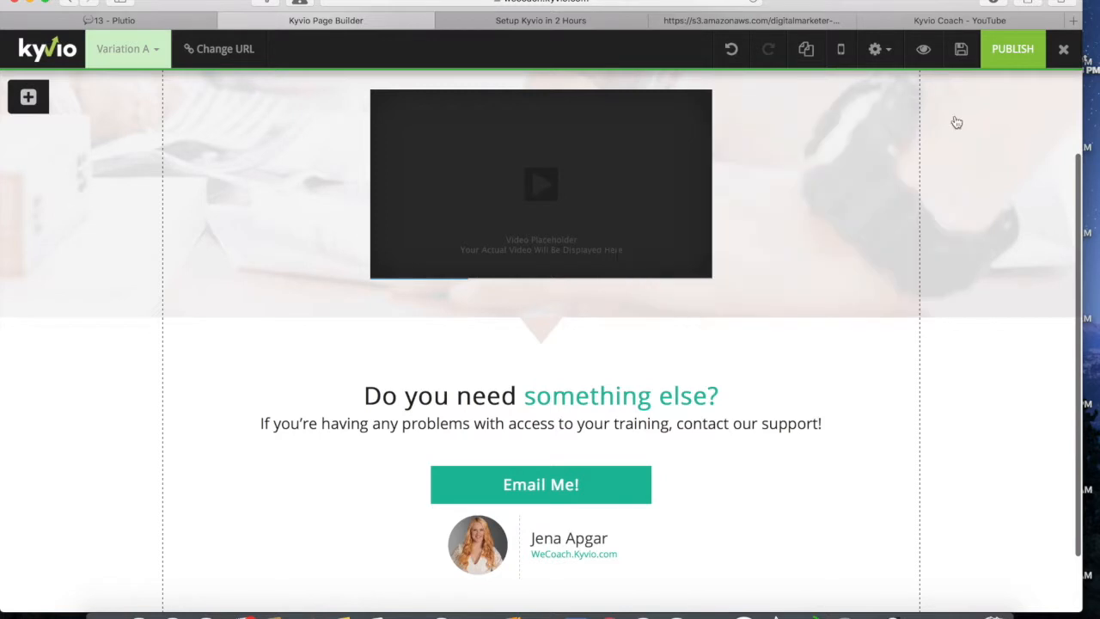
scroll(658, 181, "up", 3)
scroll(481, 481, "down", 5)
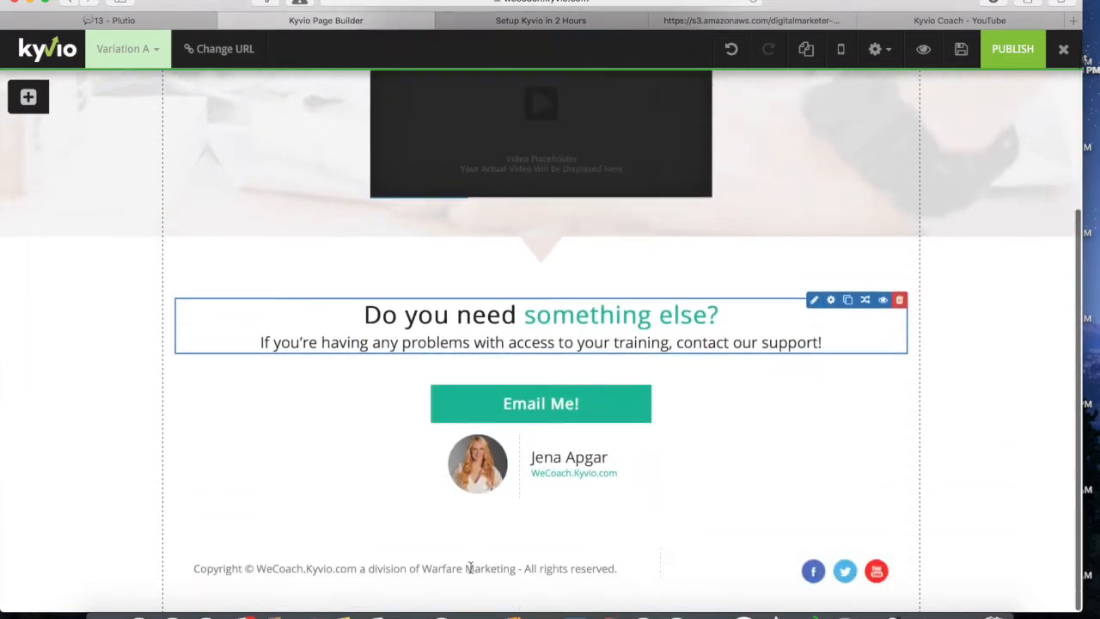
scroll(474, 459, "up", 5)
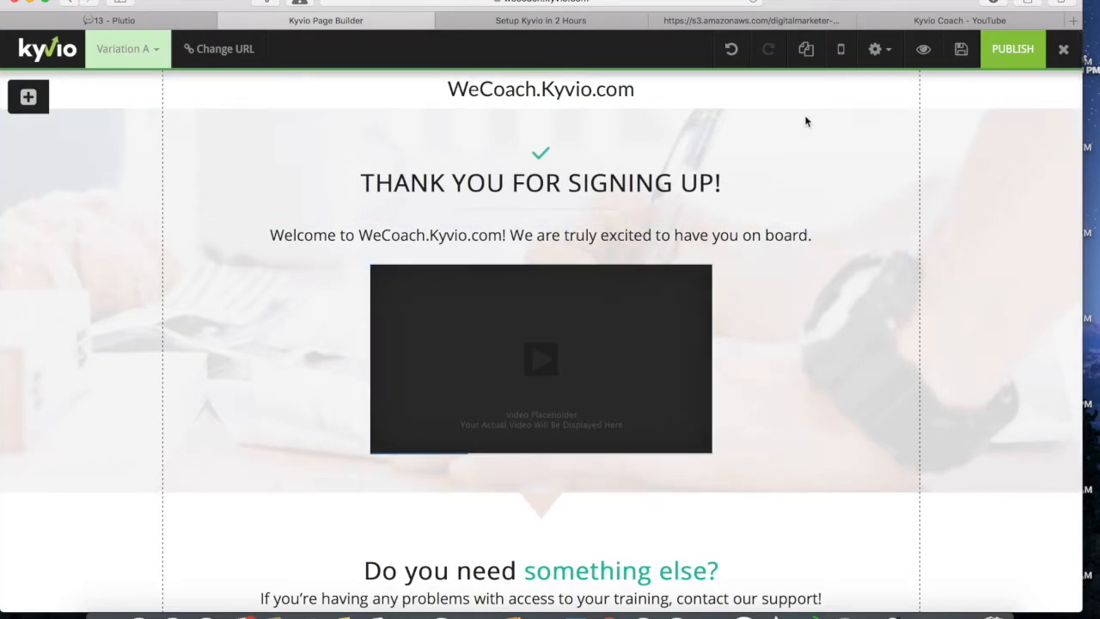
Step: Open the 'How to Setup a Kyvio Membership Site in 1 Hour' video from the Kyvio Coach playlist and pause it
left_click(935, 23)
left_click(708, 98)
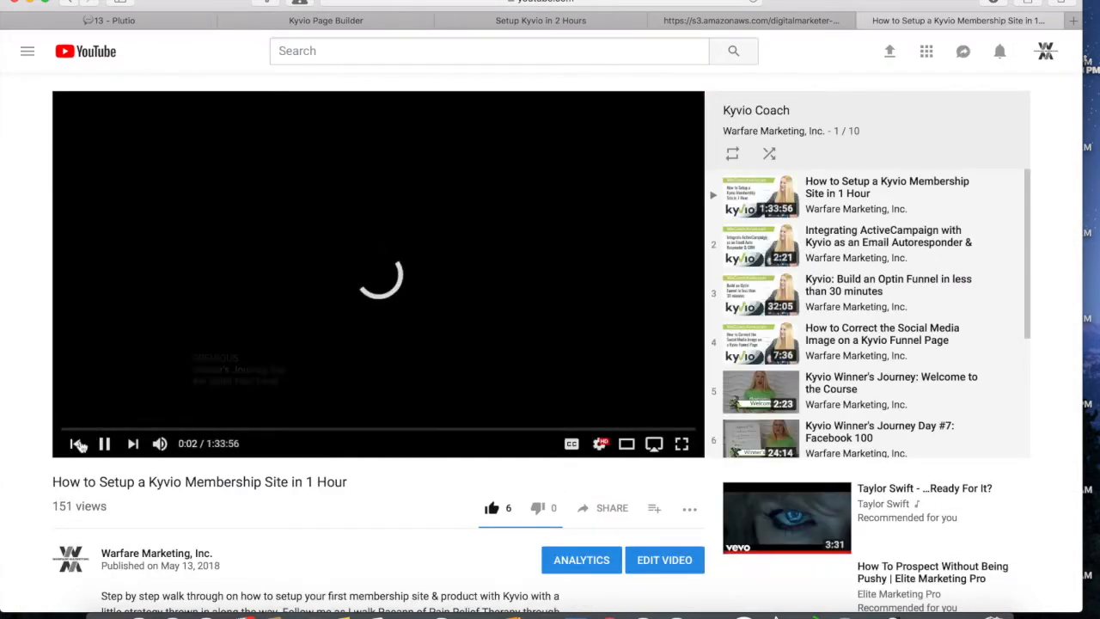
left_click(104, 443)
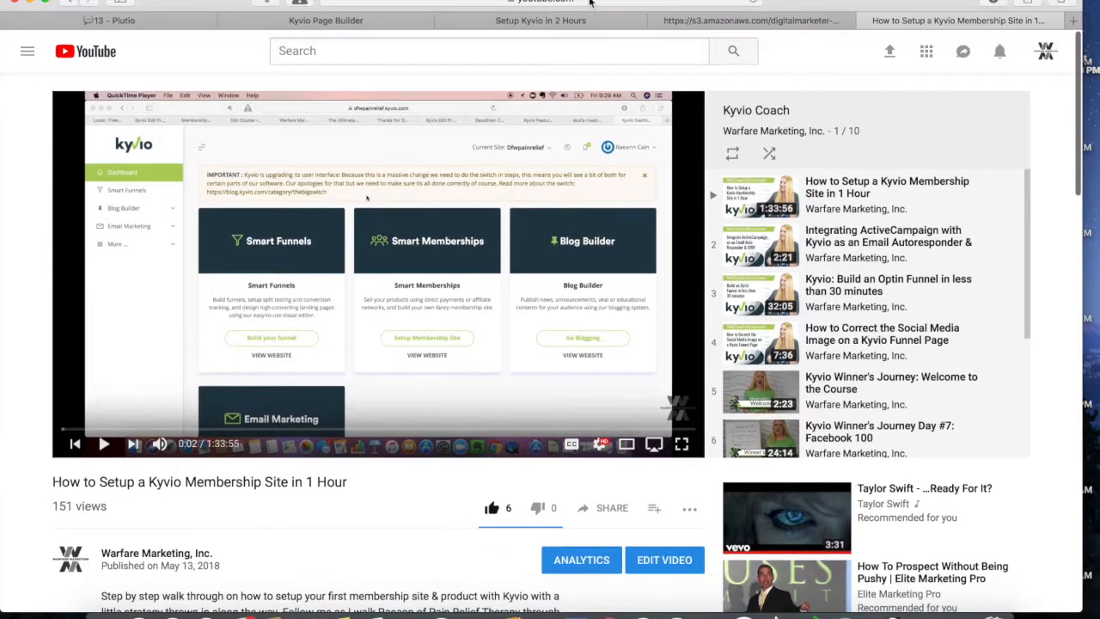
key("super+l")
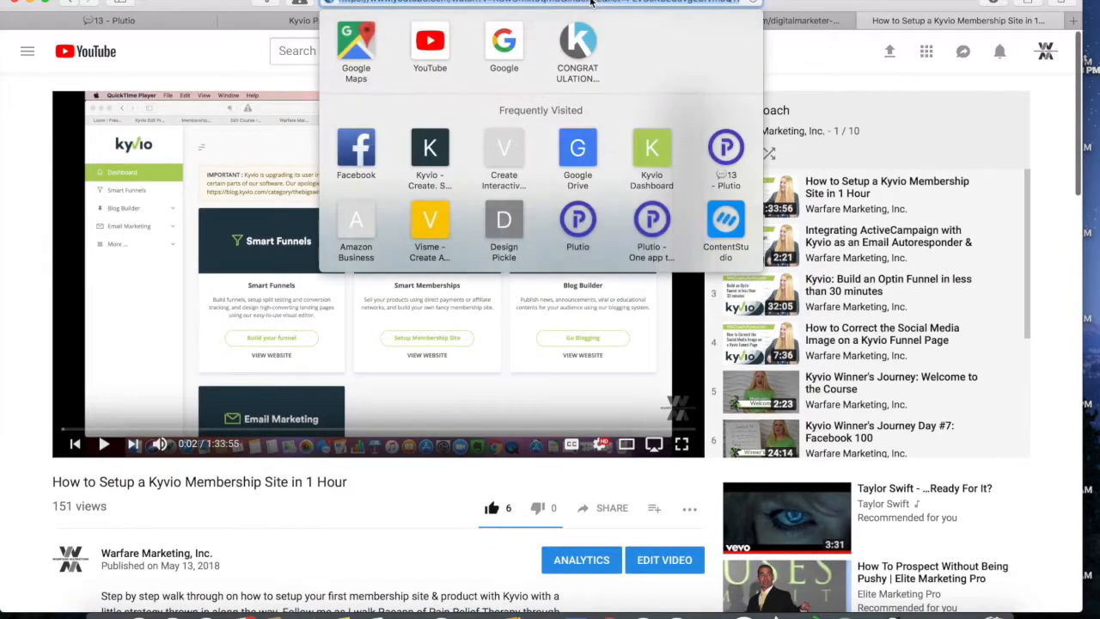
left_click(363, 510)
scroll(363, 508, "down", 5)
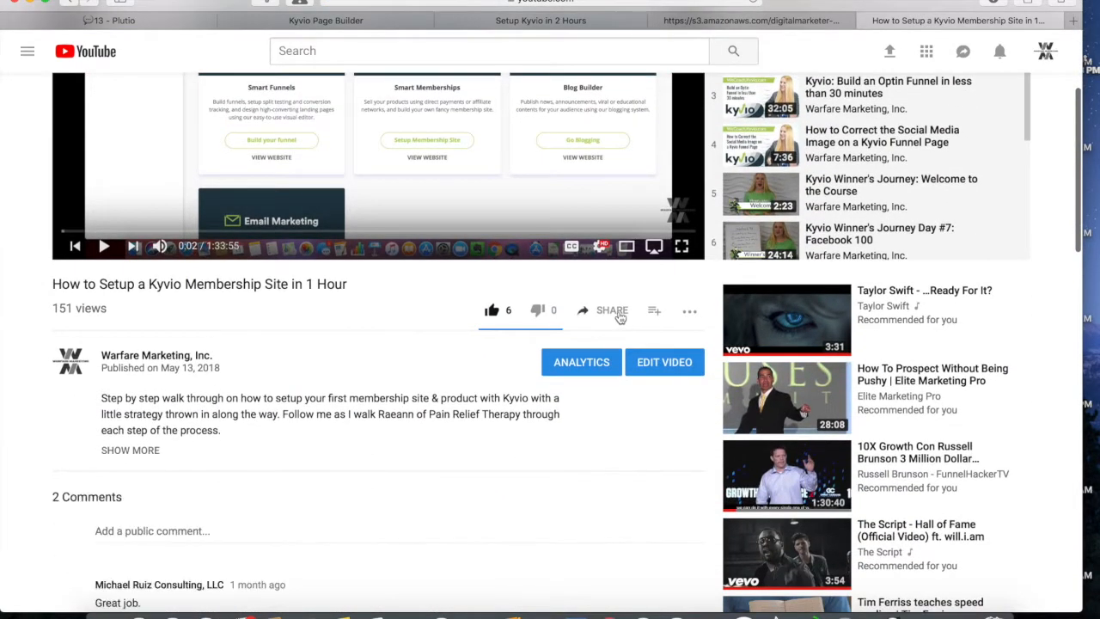
Step: Copy the video's youtu.be share link and return to the Kyvio Page Builder tab
left_click(612, 311)
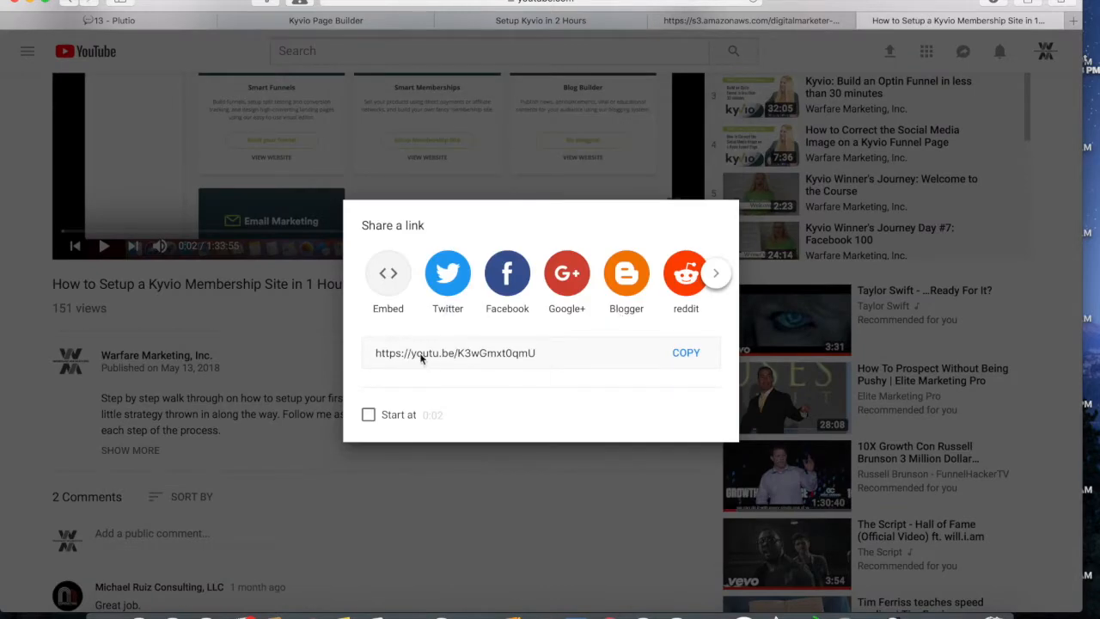
left_click(430, 360)
key("super+c")
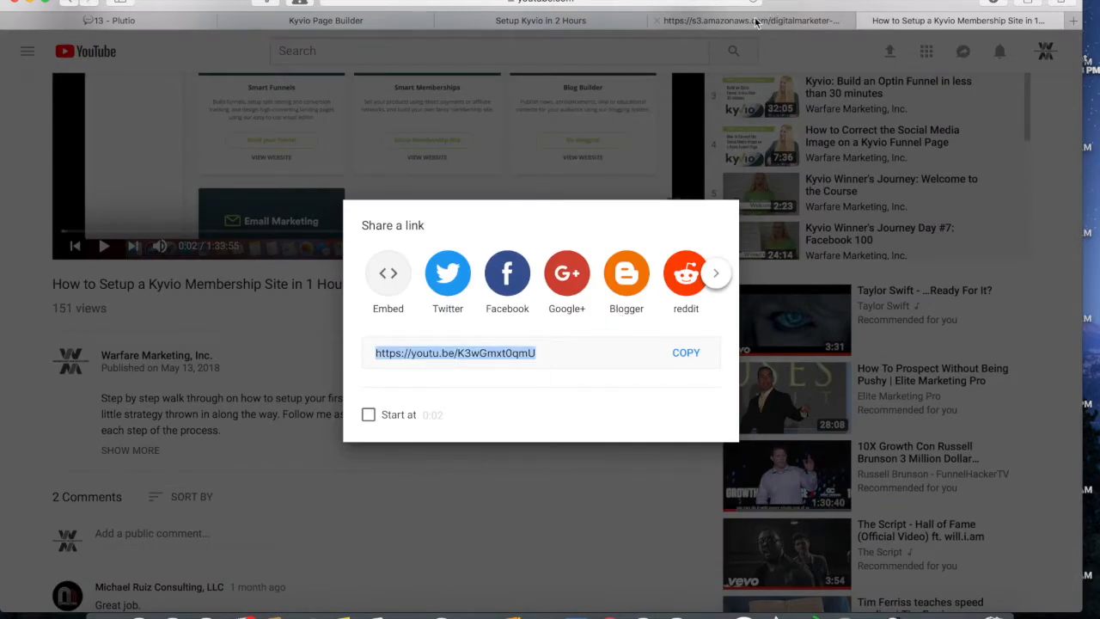
left_click(574, 21)
left_click(361, 23)
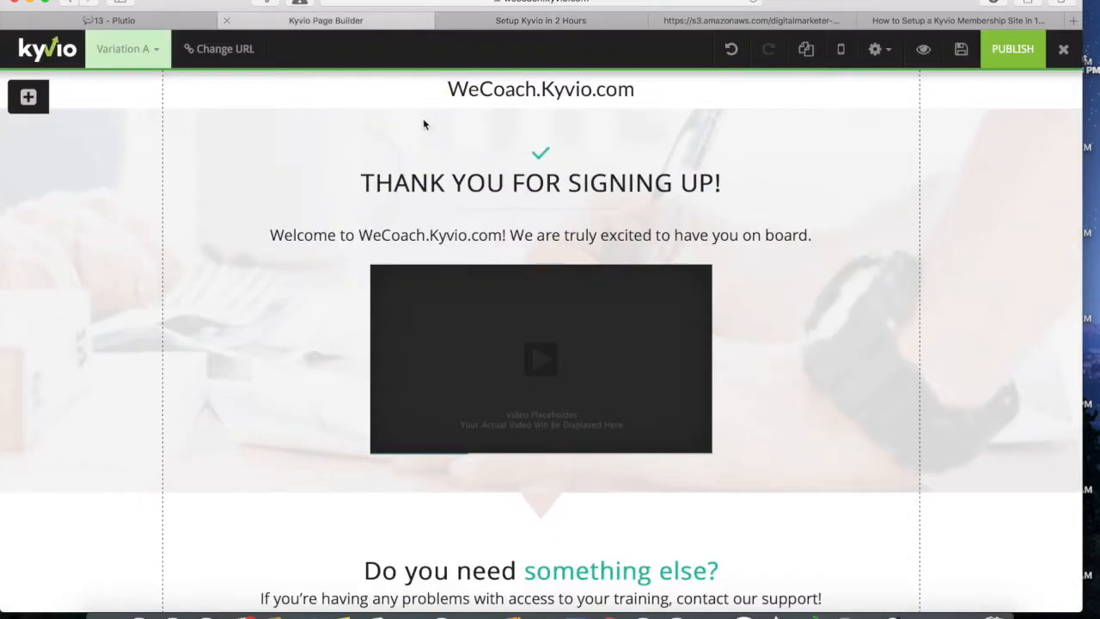
mouse_move(510, 352)
left_click(635, 269)
left_click(754, 203)
key("super+v")
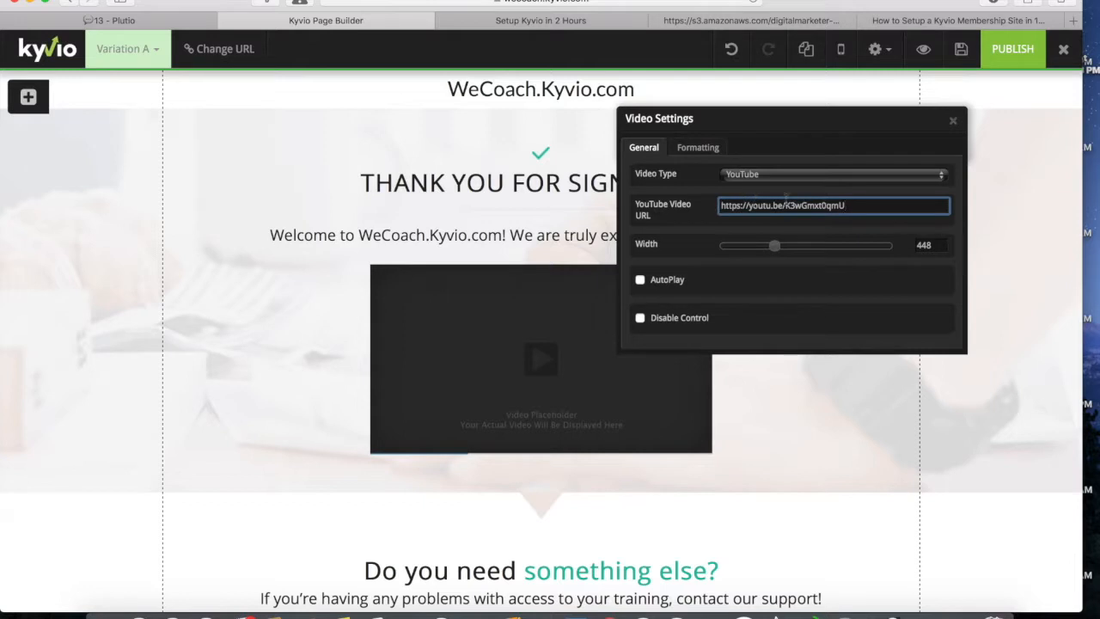
left_click(953, 121)
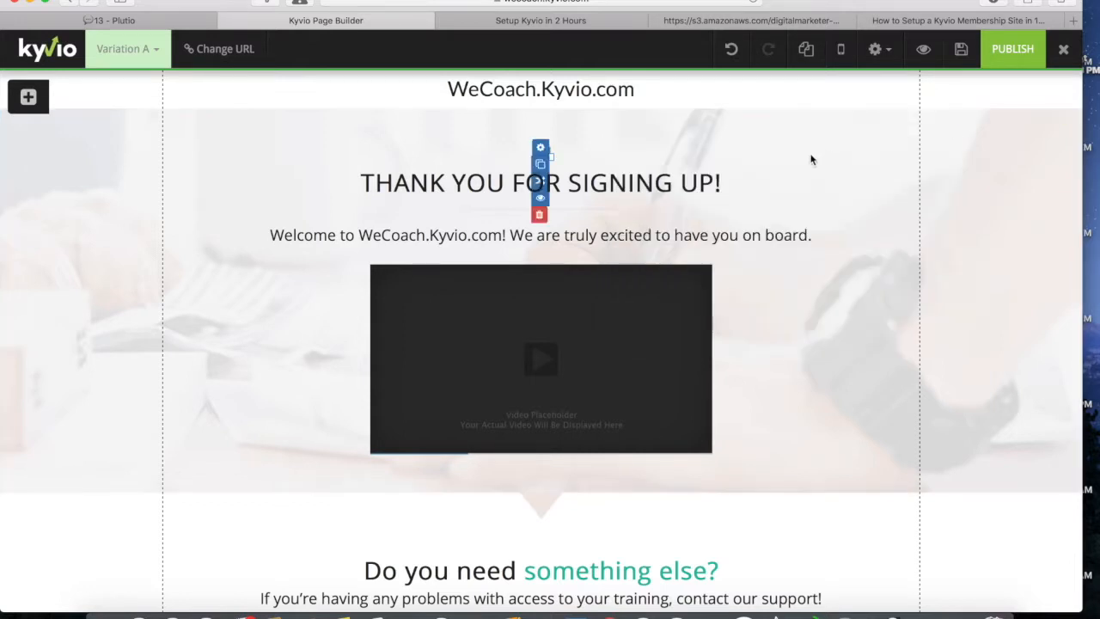
Step: Save and publish the thank-you page, then open its preview
left_click(963, 48)
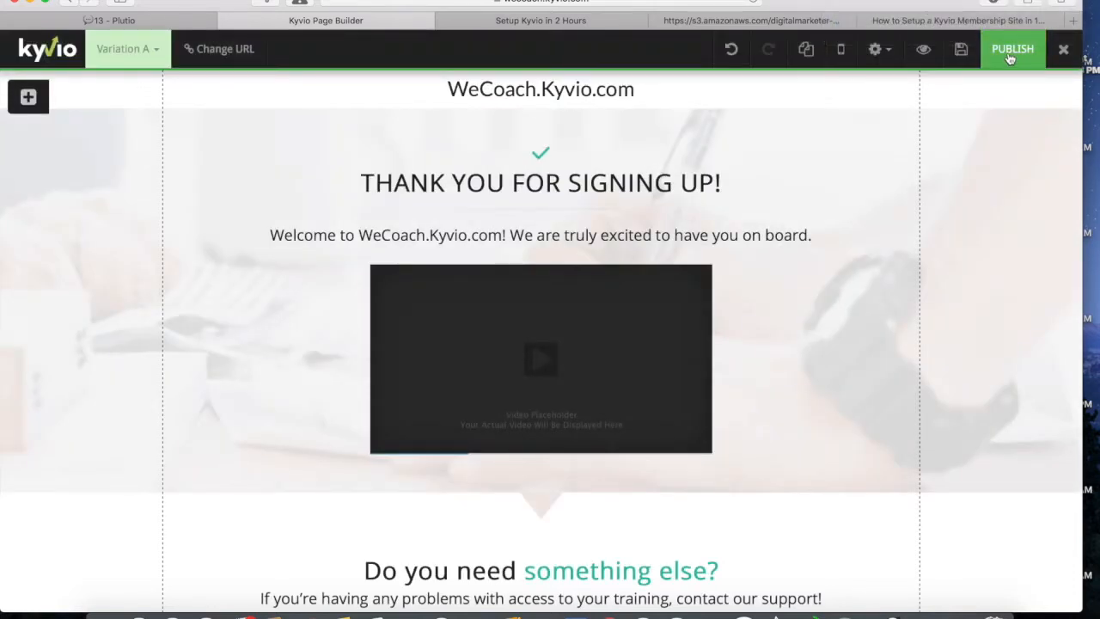
left_click(1012, 52)
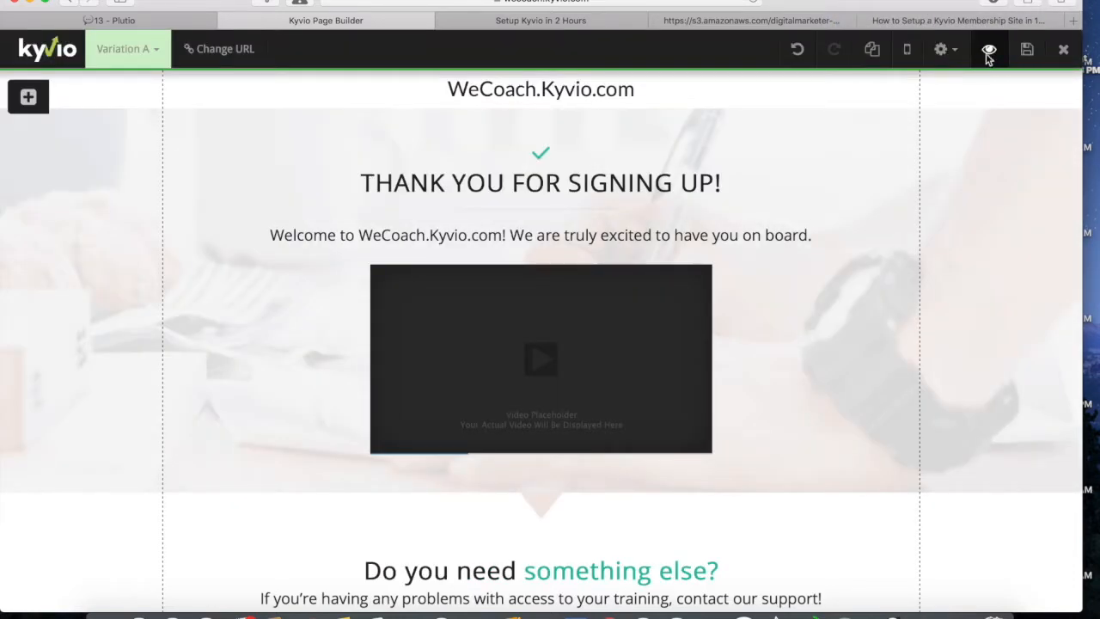
left_click(988, 51)
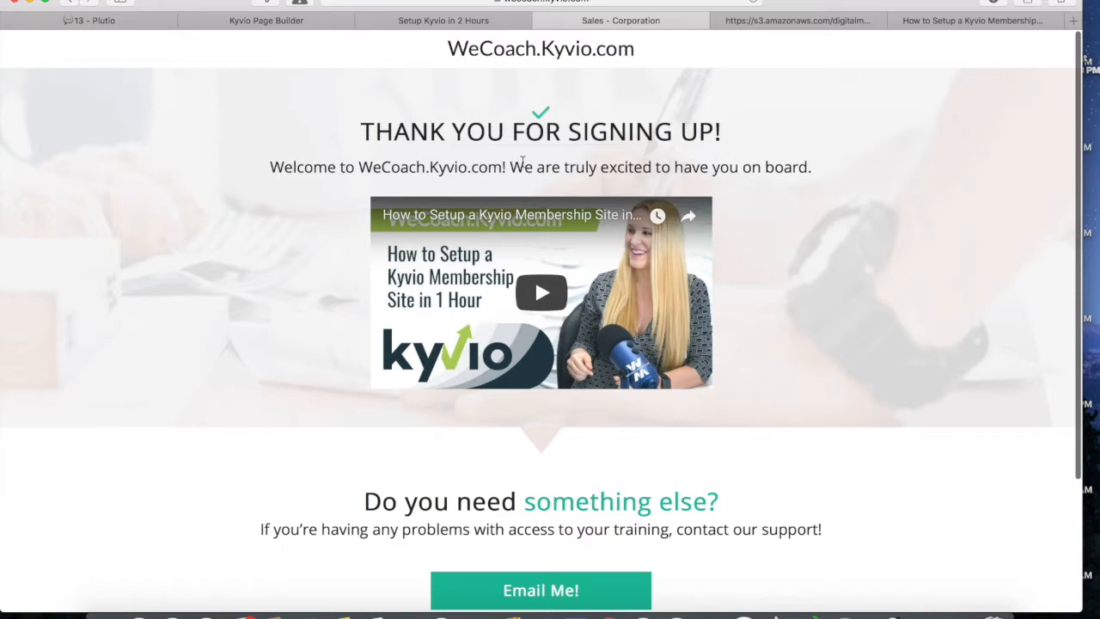
Step: Scroll through the live thank-you page and test where the Email Me! button leads
scroll(765, 190, "down", 3)
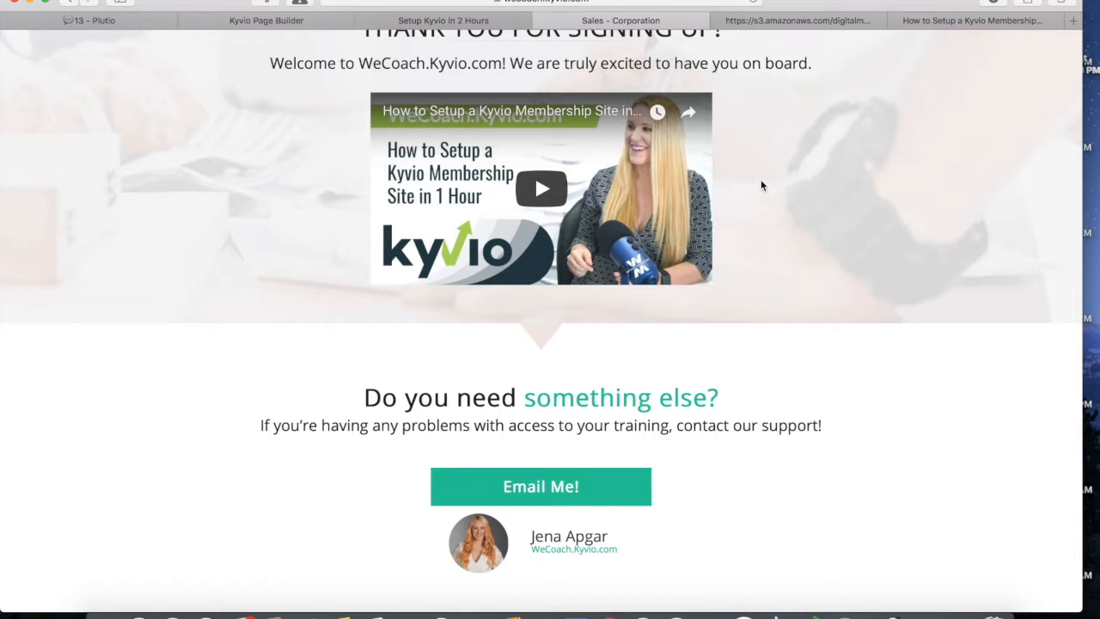
scroll(762, 185, "down", 2)
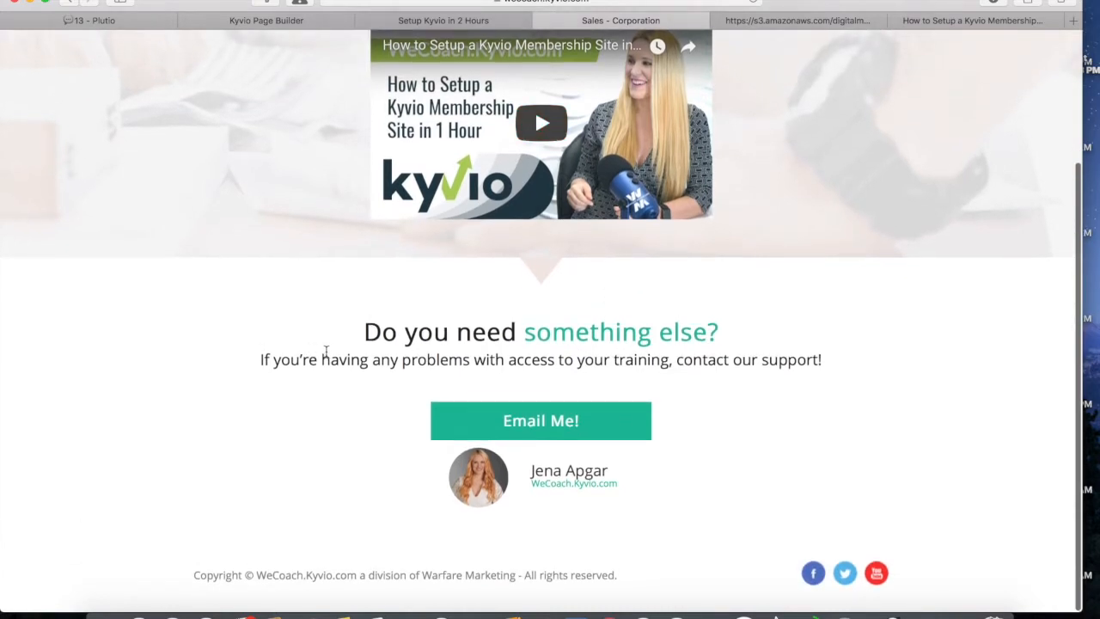
left_click(518, 435)
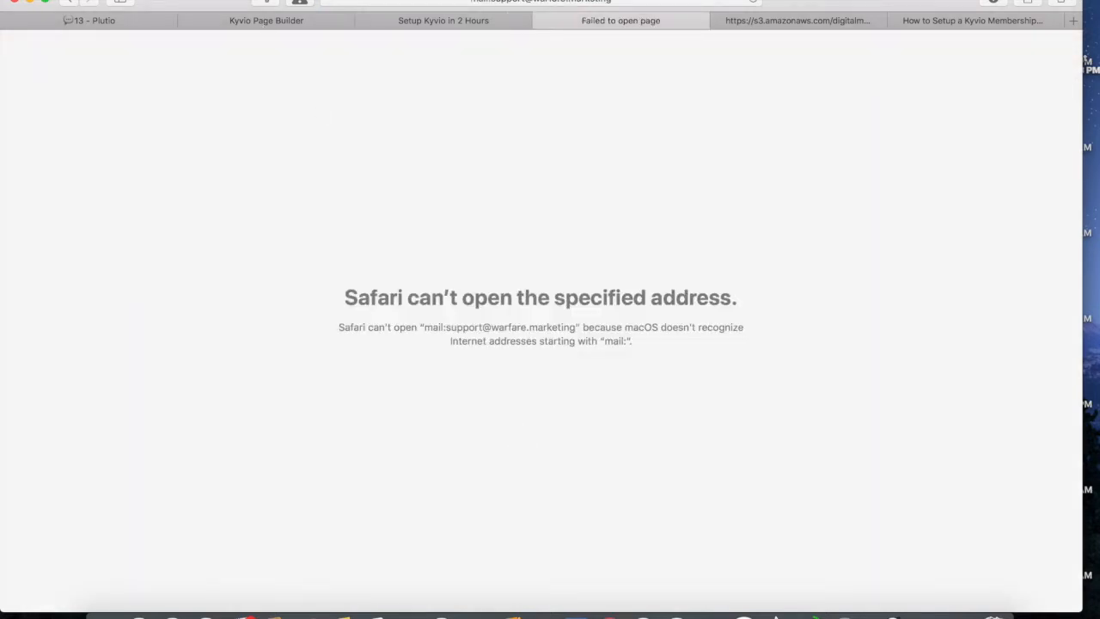
left_click(67, 2)
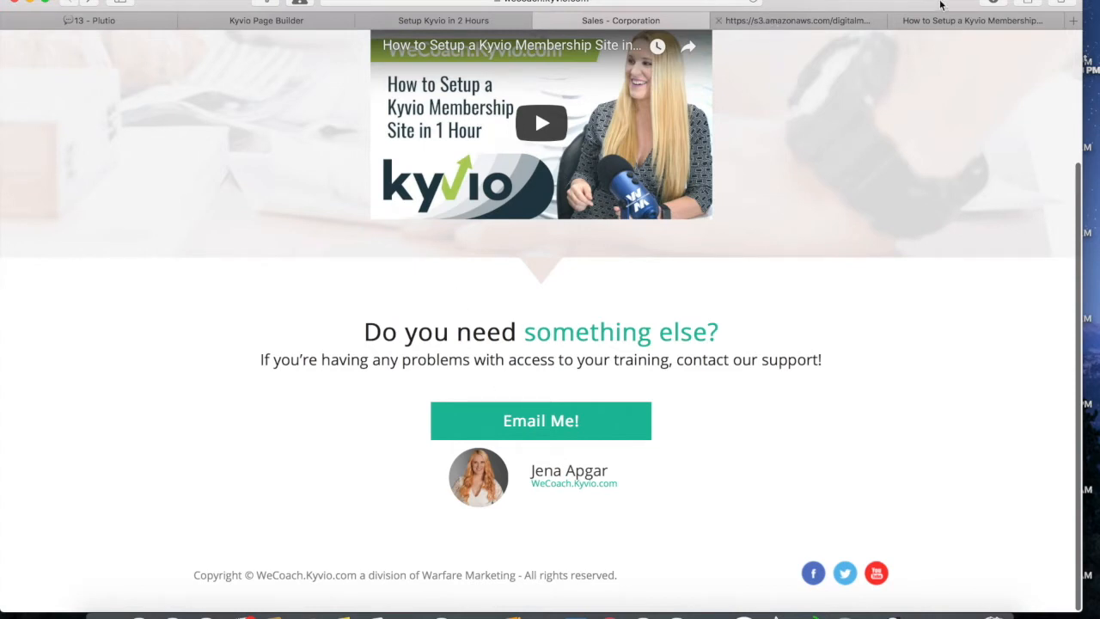
left_click(969, 20)
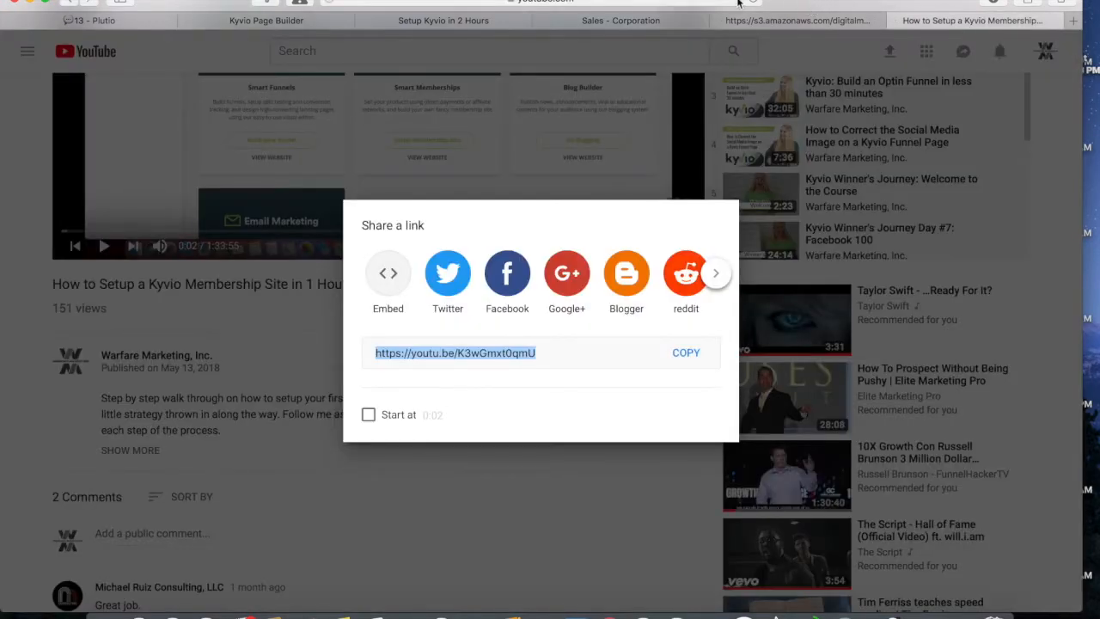
Step: Load warfare.marketing in the former YouTube tab, then go back to the Kyvio editor tab
left_click(782, 18)
left_click(946, 24)
left_click(489, 5)
type("warf")
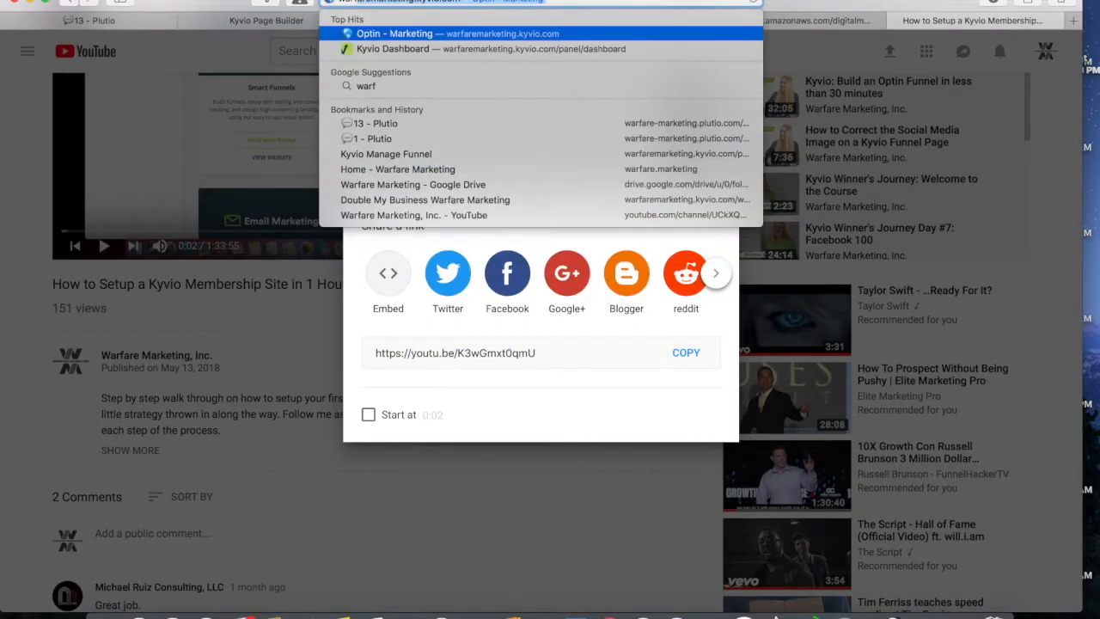
type("are.mar")
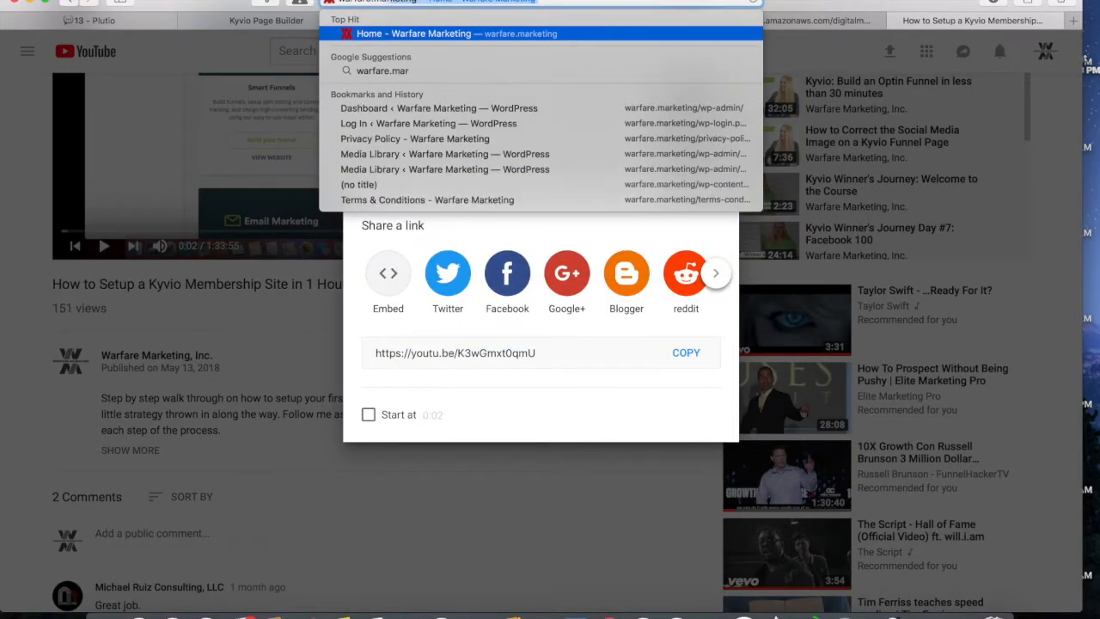
type("keting/c")
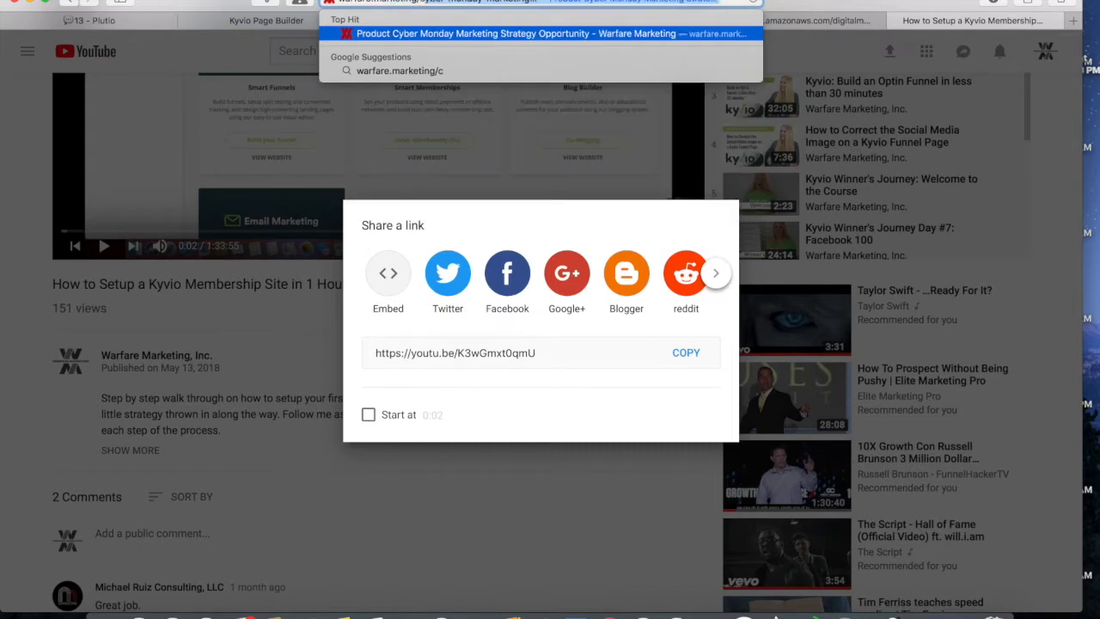
key("BackSpace")
key("BackSpace")
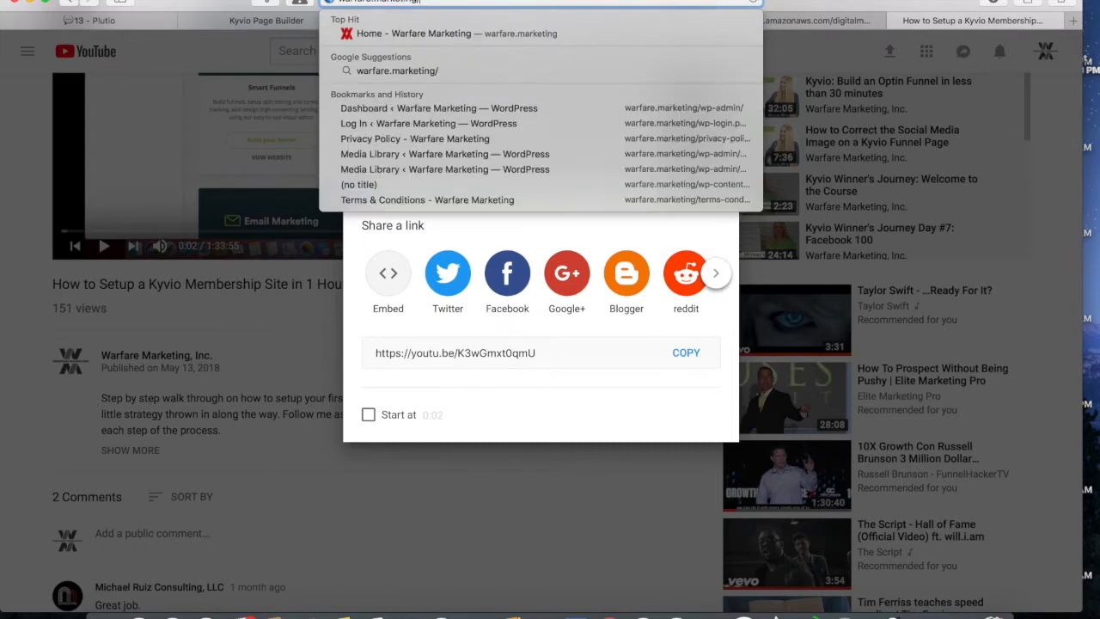
key("Return")
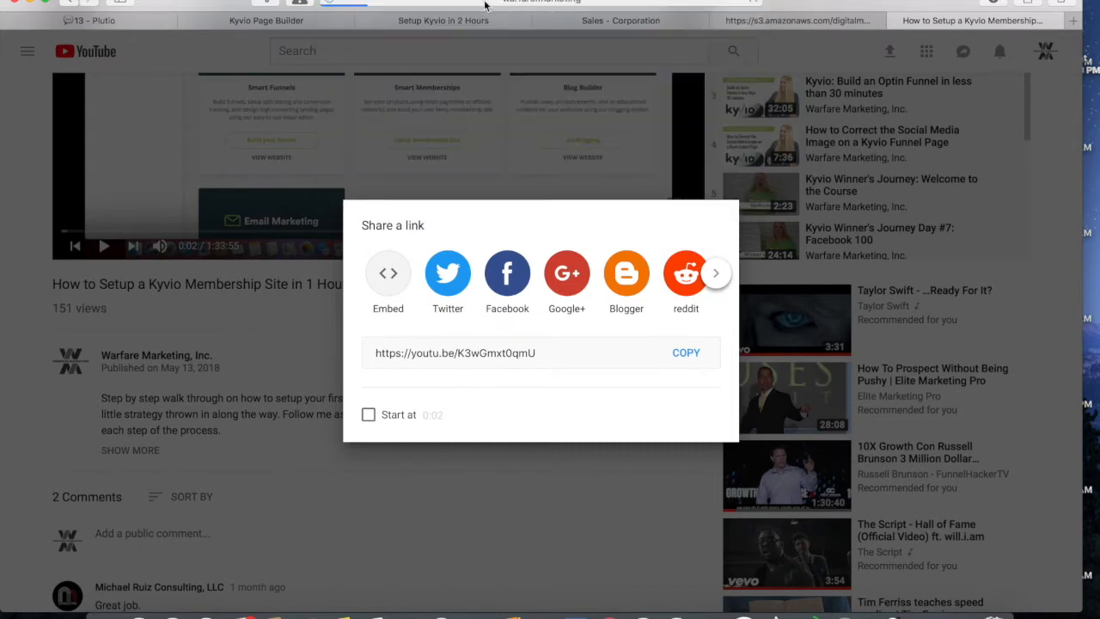
left_click(640, 20)
left_click(506, 26)
Step: Open the Email Me button's settings in Kyvio, then start the Warfare Marketing homepage video
left_click(570, 24)
left_click(292, 26)
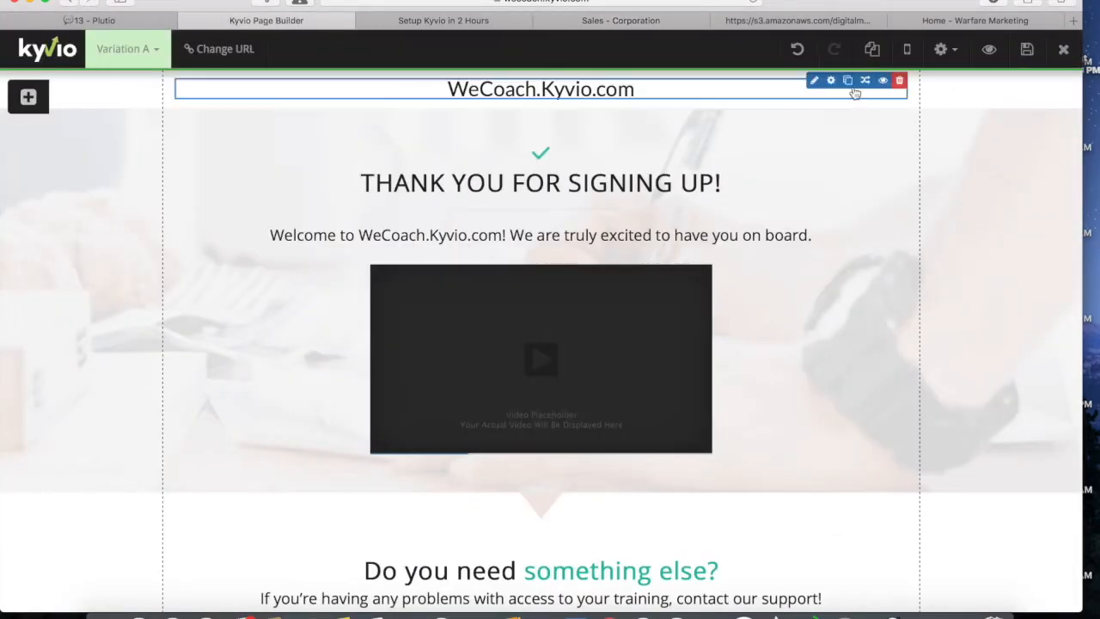
scroll(795, 155, "down", 5)
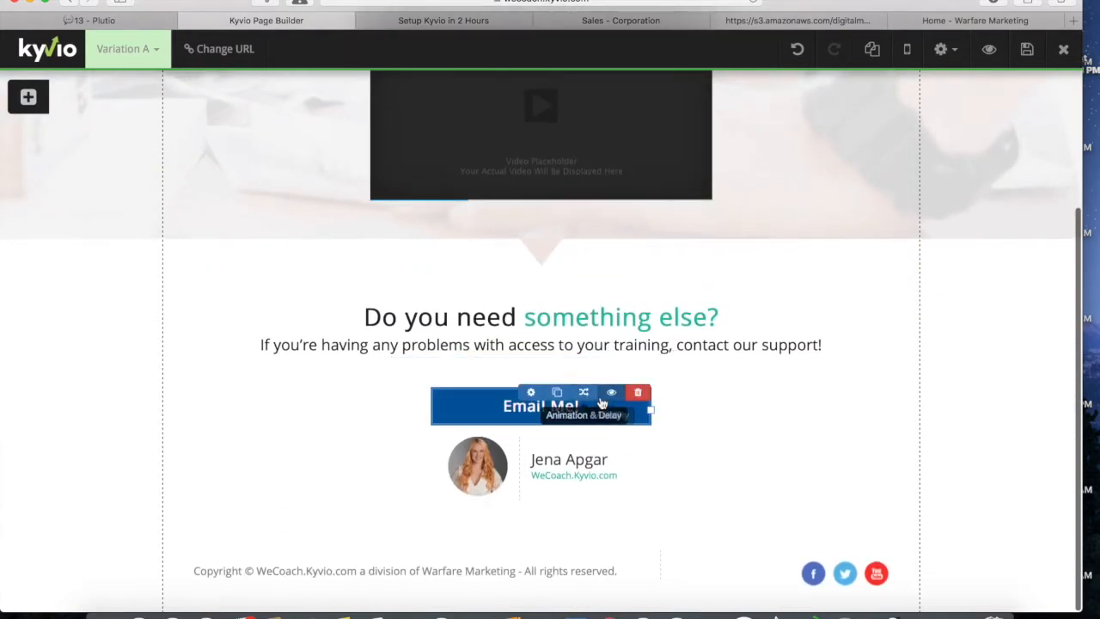
left_click(533, 393)
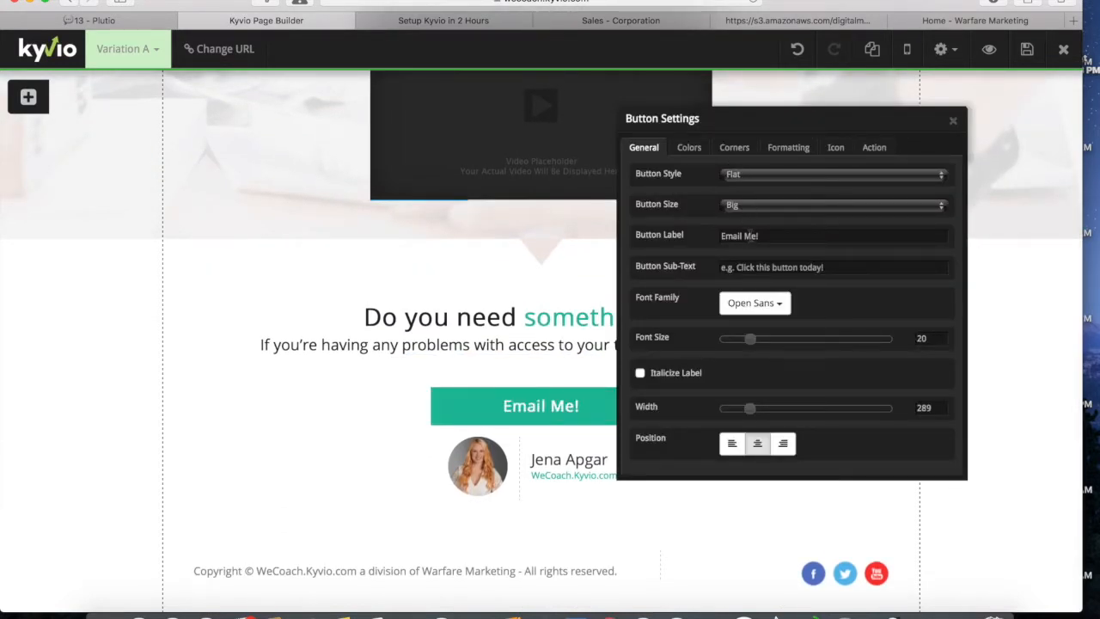
left_click(946, 21)
left_click(314, 353)
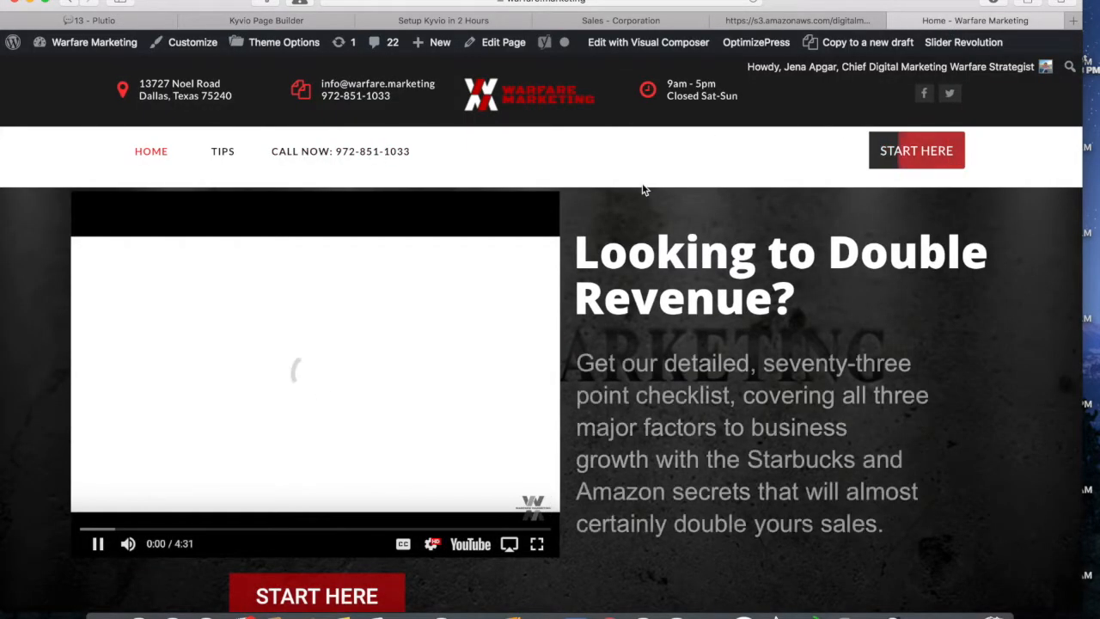
Step: Open the Contact Us page from the homepage footer, copy its URL, and return to Kyvio
scroll(643, 187, "down", 15)
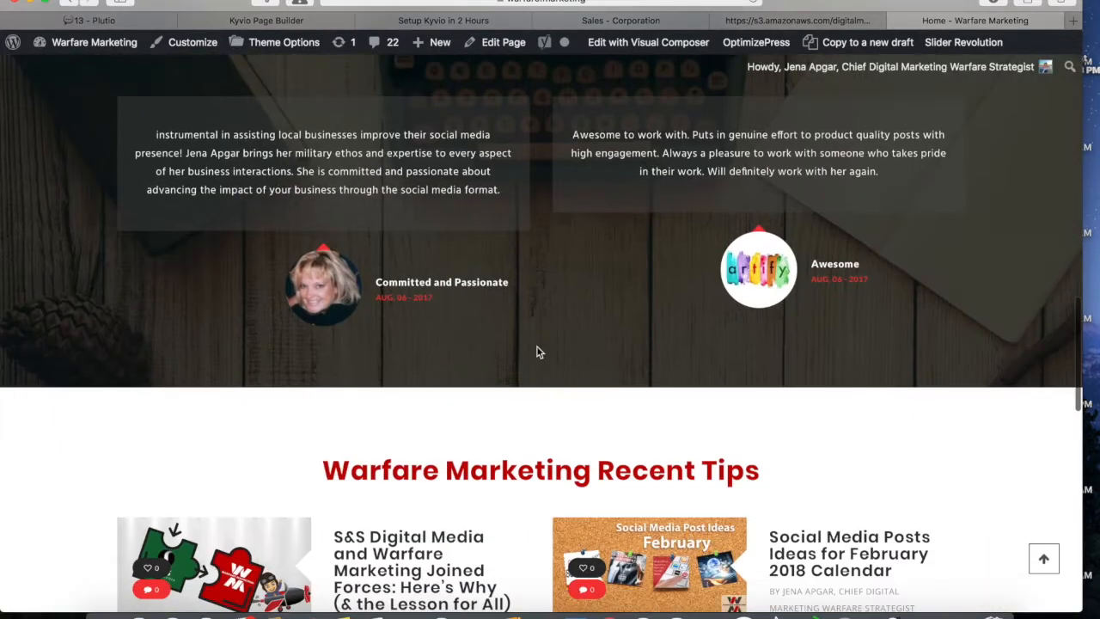
scroll(537, 351, "down", 10)
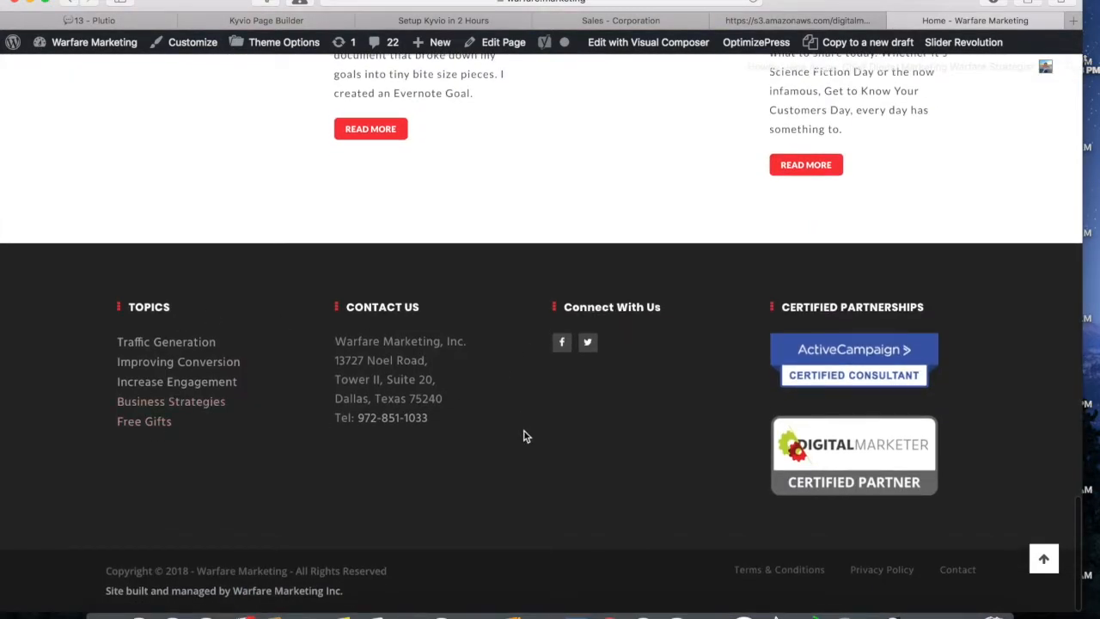
left_click(960, 571)
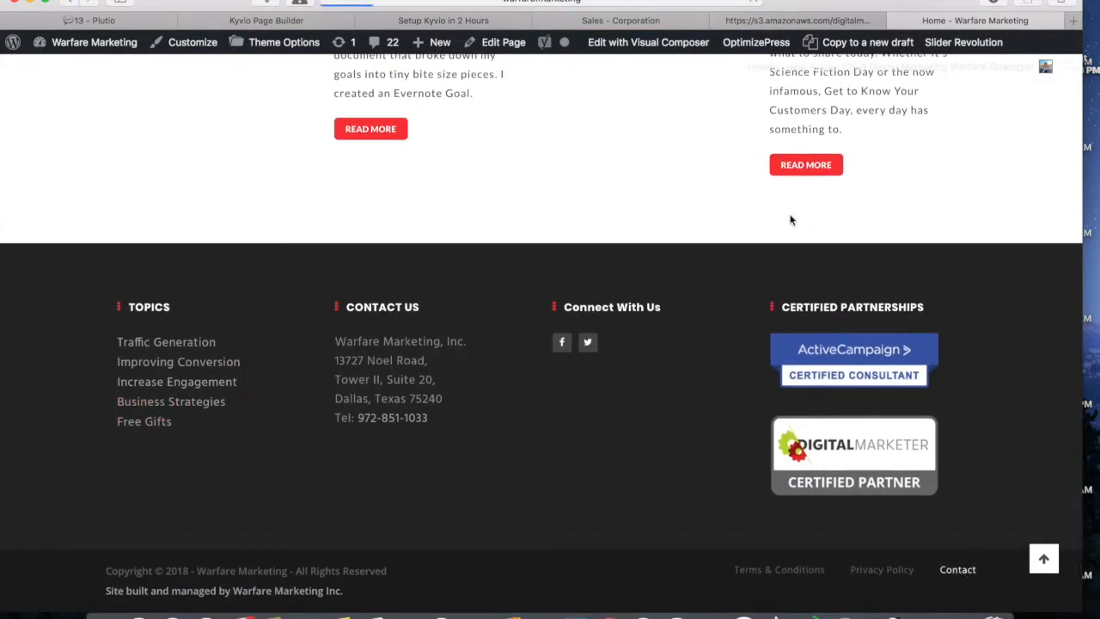
left_click(624, 3)
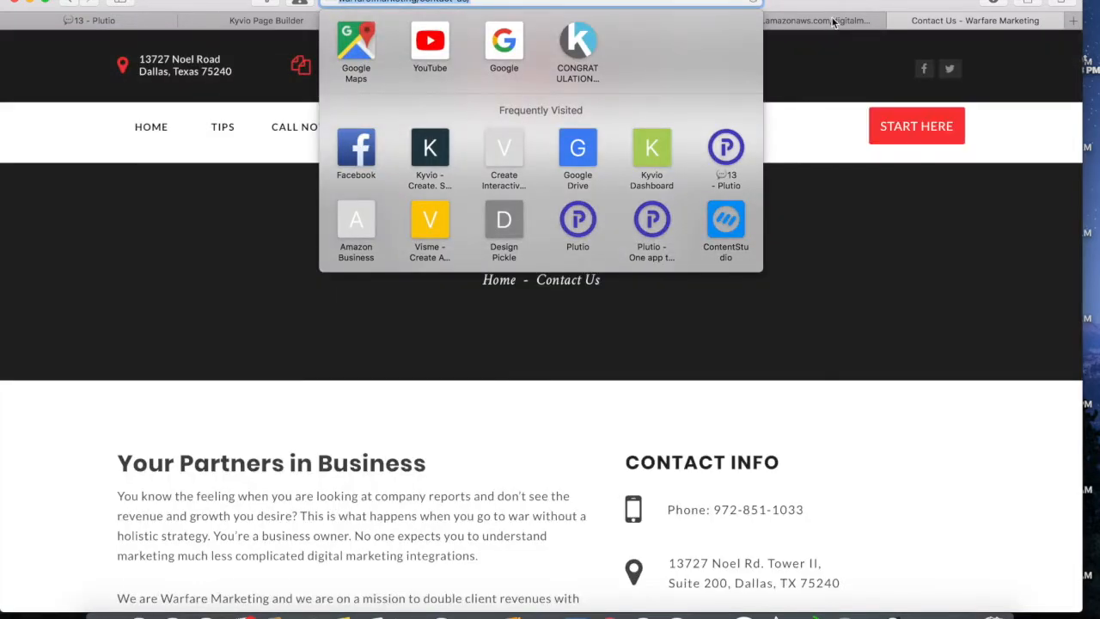
left_click(833, 23)
left_click(322, 28)
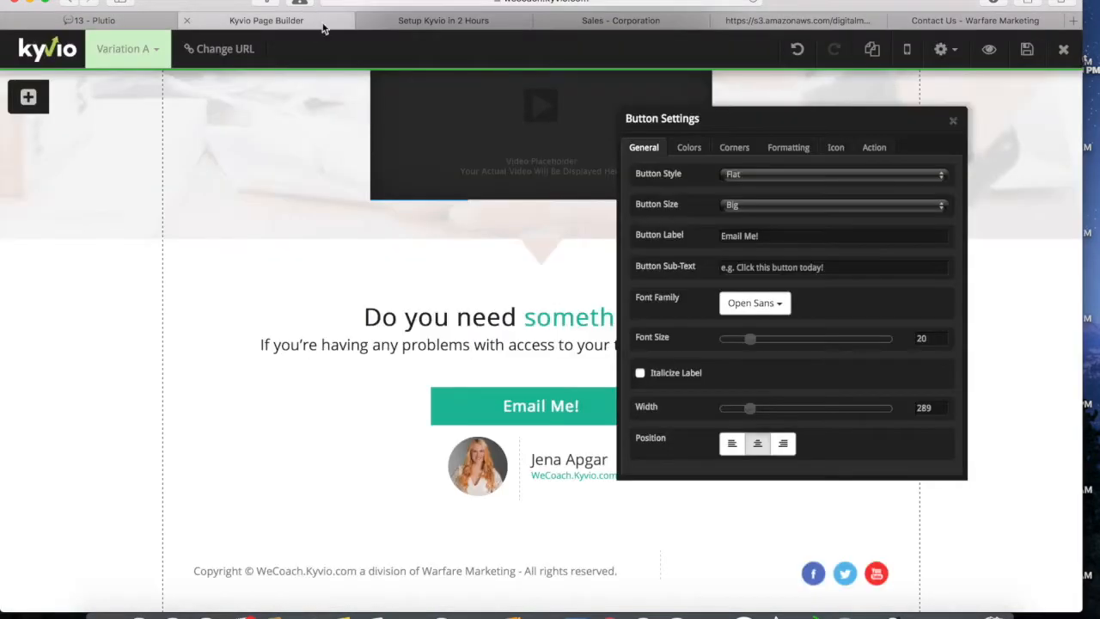
left_click(878, 149)
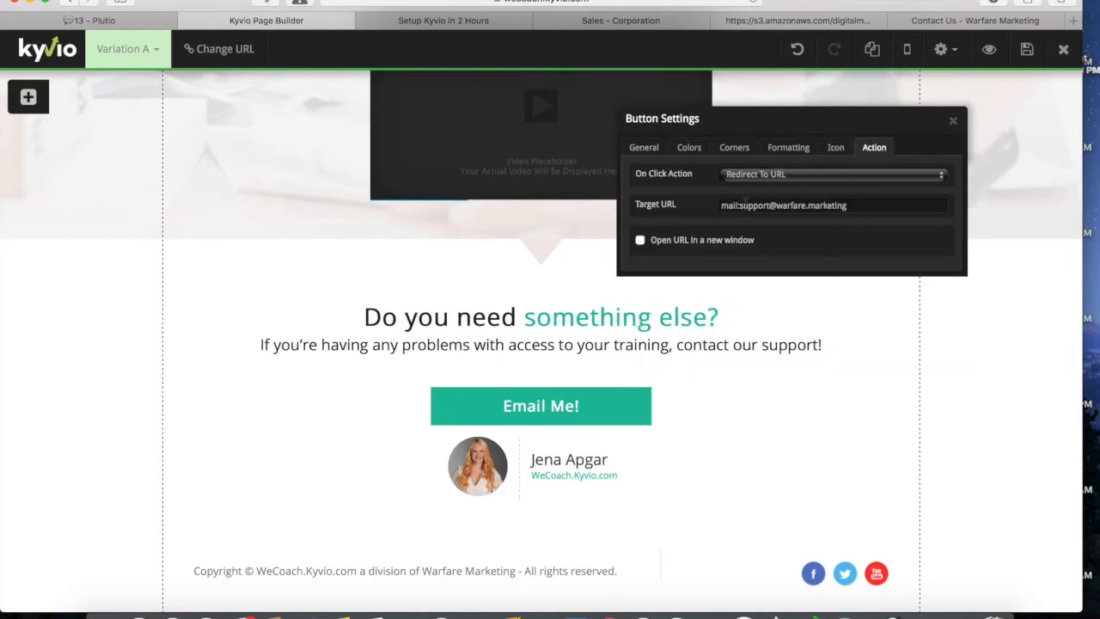
left_click(745, 204)
type("http://warfare.marketing/contact-us/")
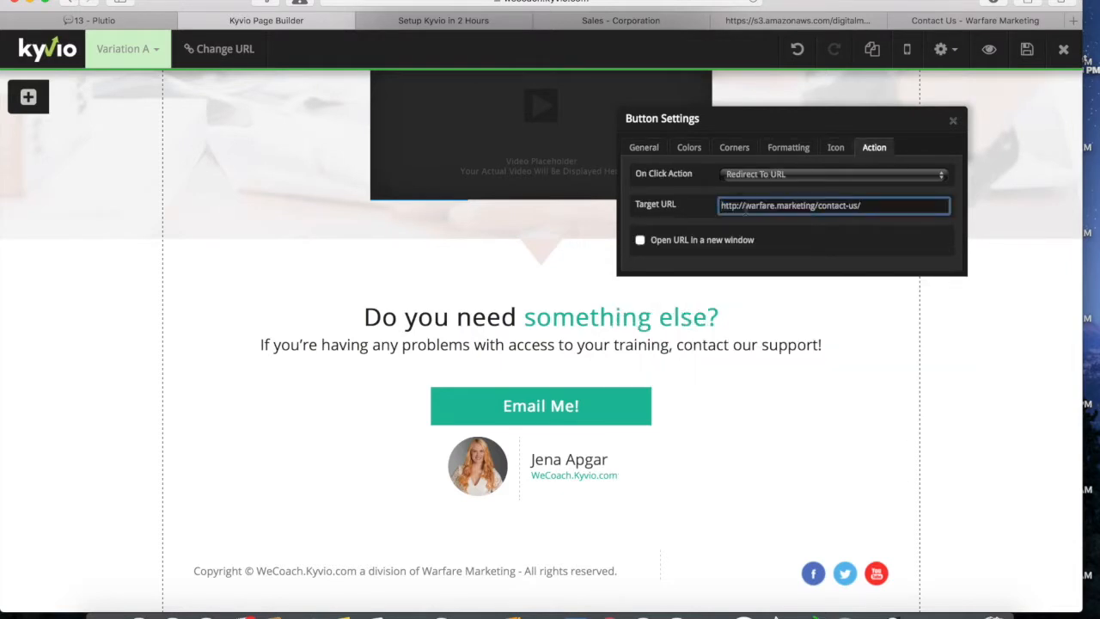
left_click(640, 242)
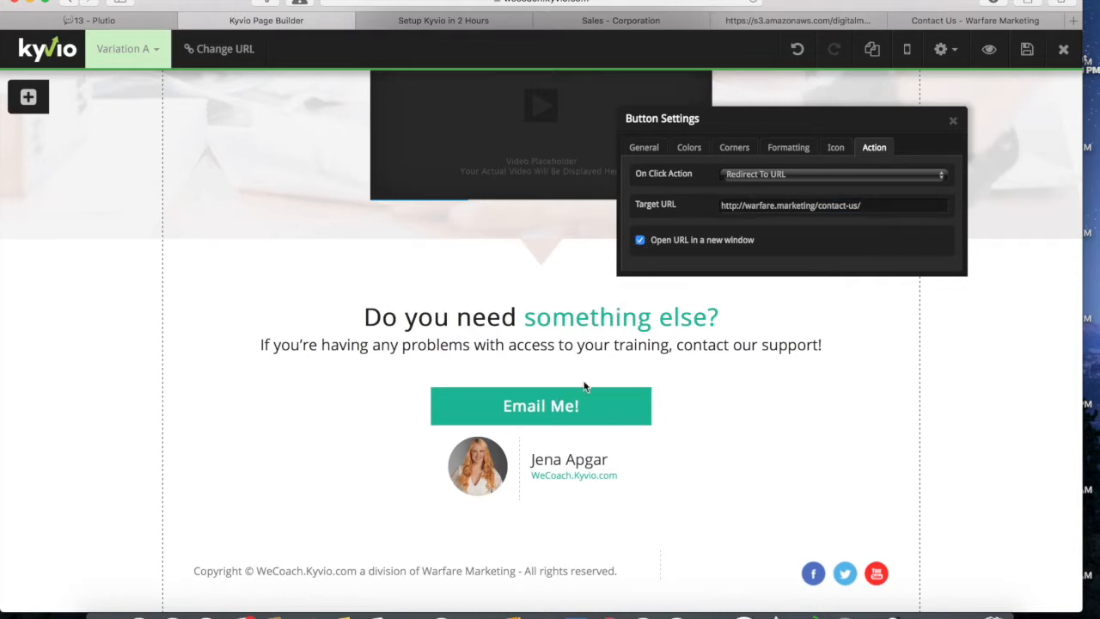
left_click(953, 120)
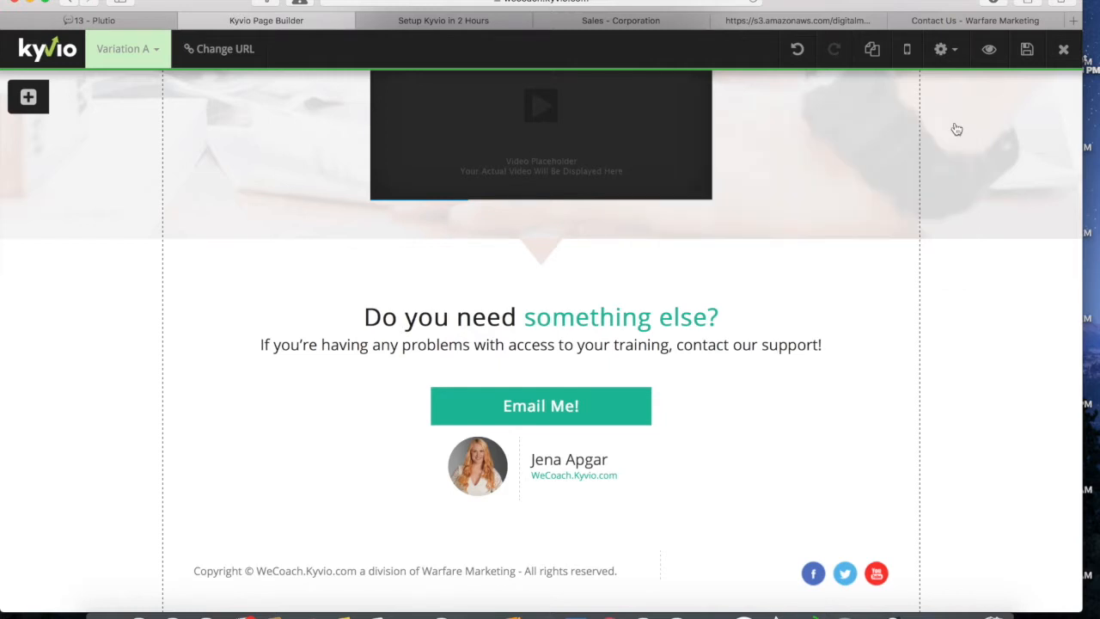
left_click(1028, 49)
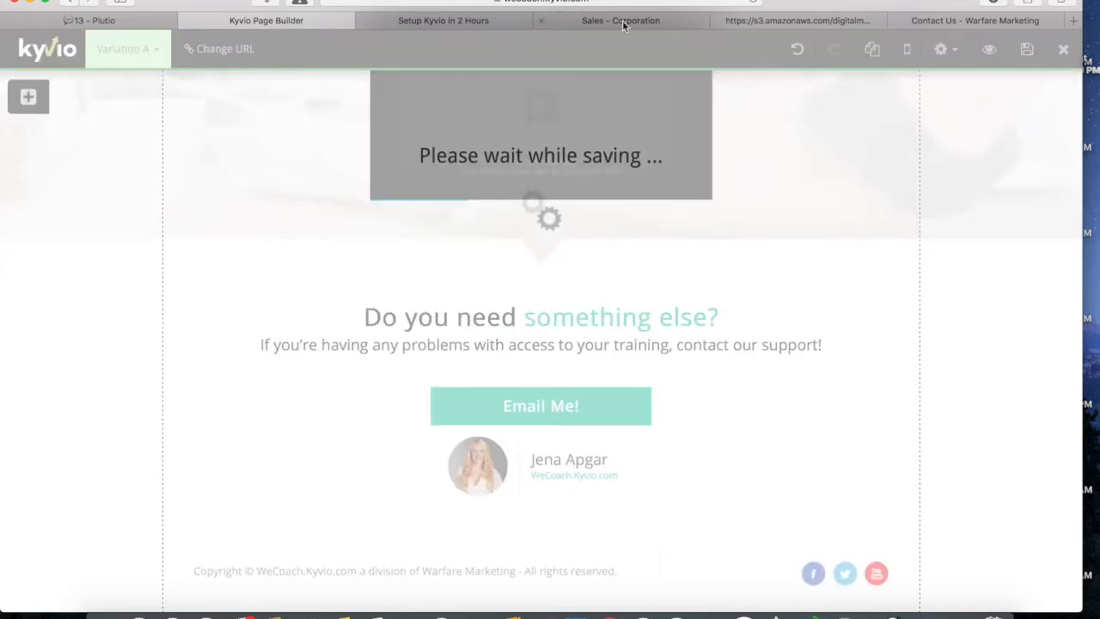
scroll(655, 205, "up", 5)
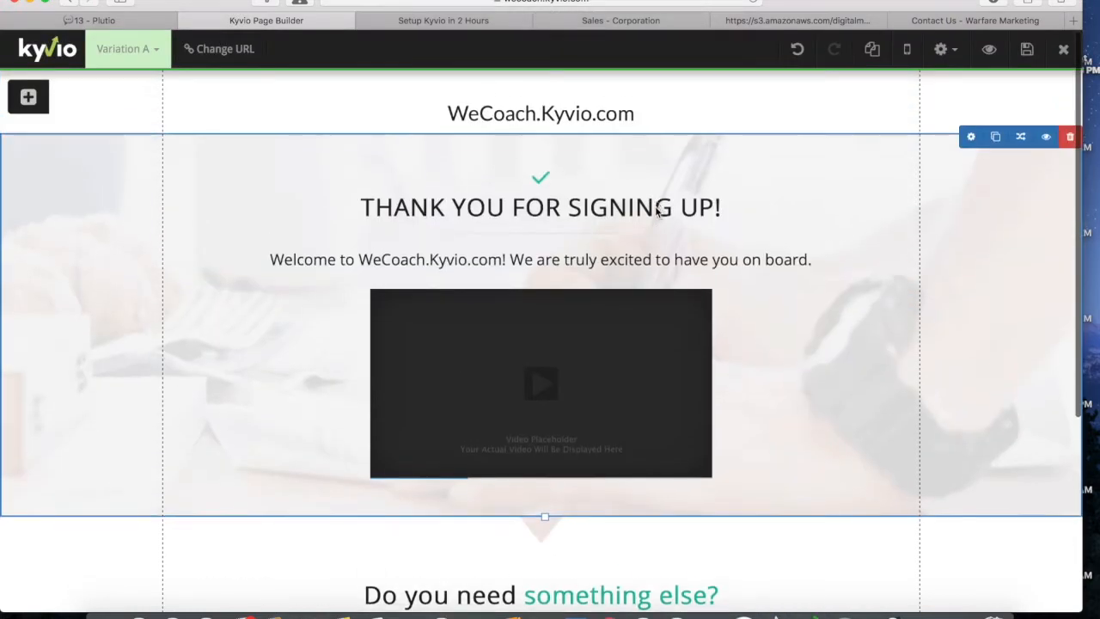
Step: In Page Options, choose the woman's photo as the Social Network Image
left_click(943, 49)
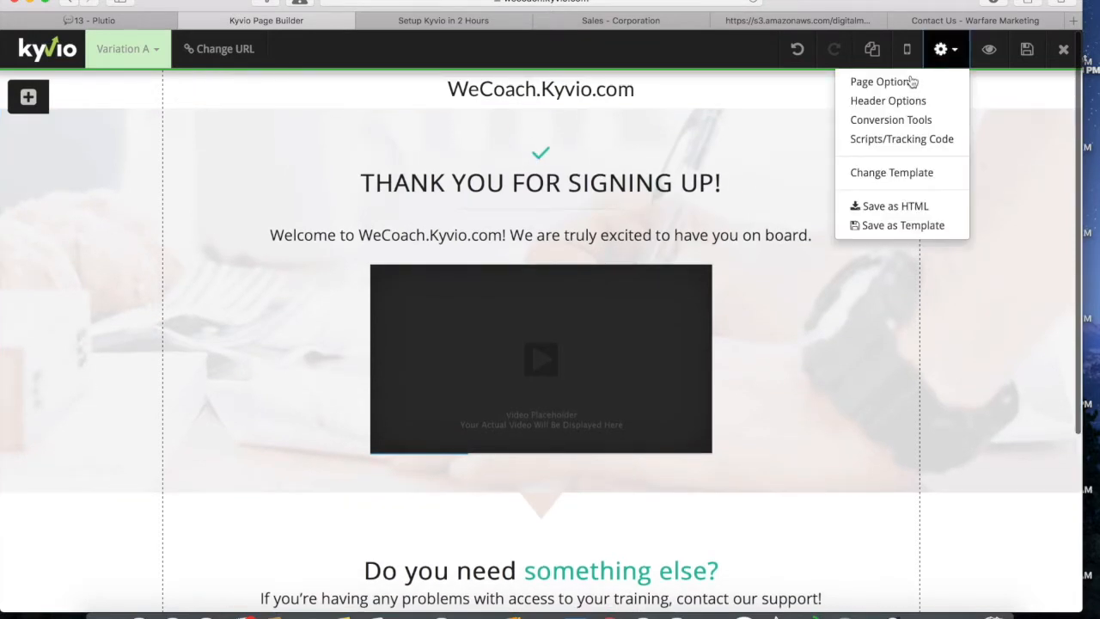
left_click(906, 86)
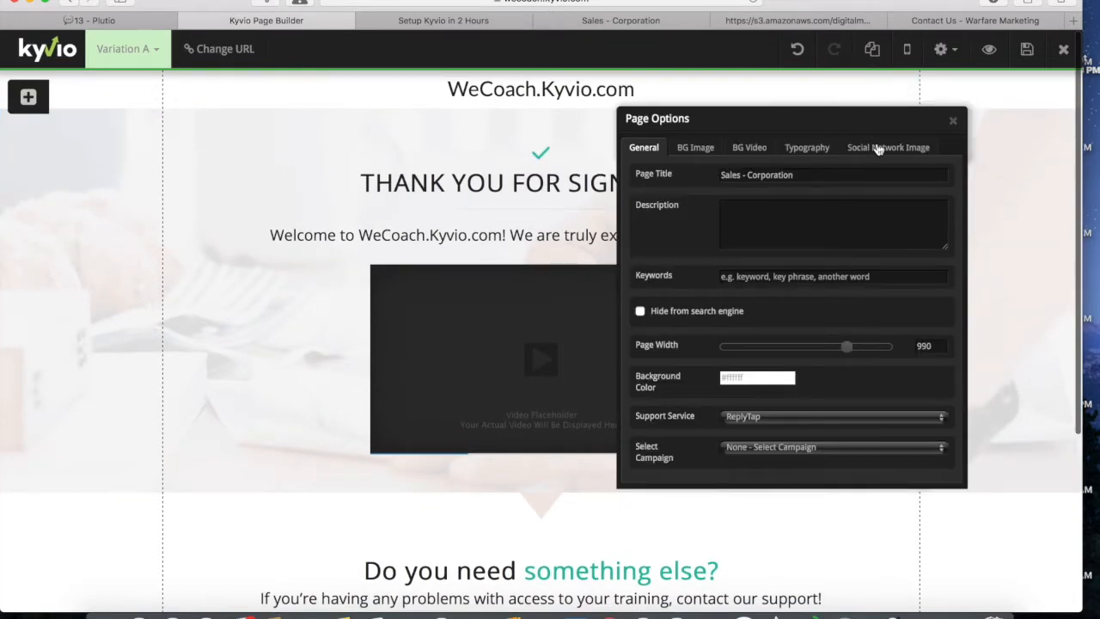
left_click(877, 148)
scroll(853, 290, "down", 2)
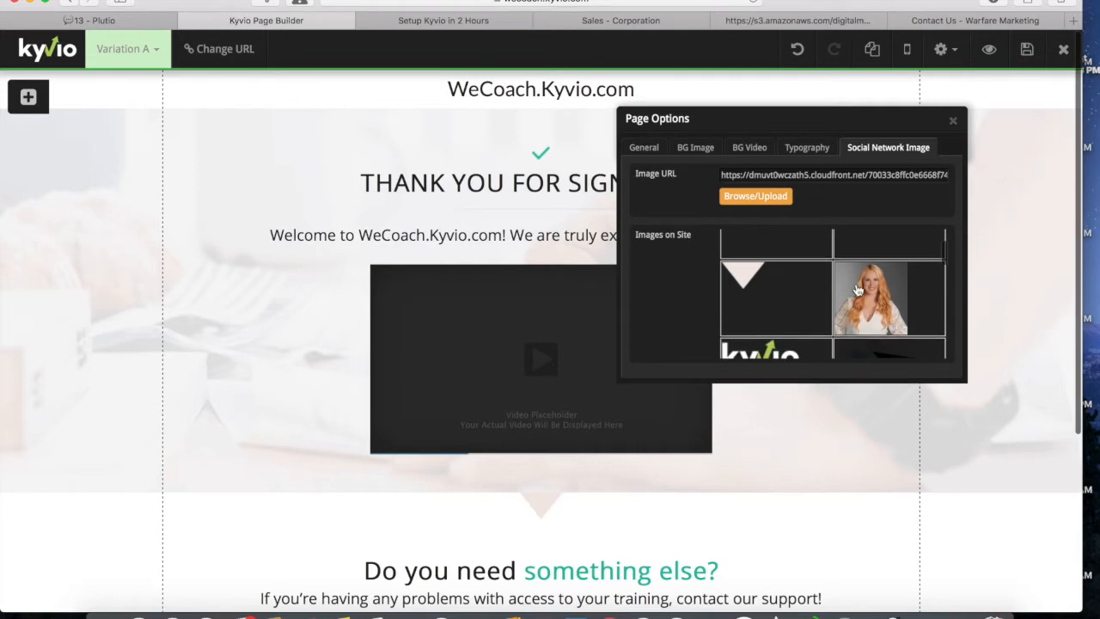
left_click(874, 297)
scroll(872, 296, "up", 2)
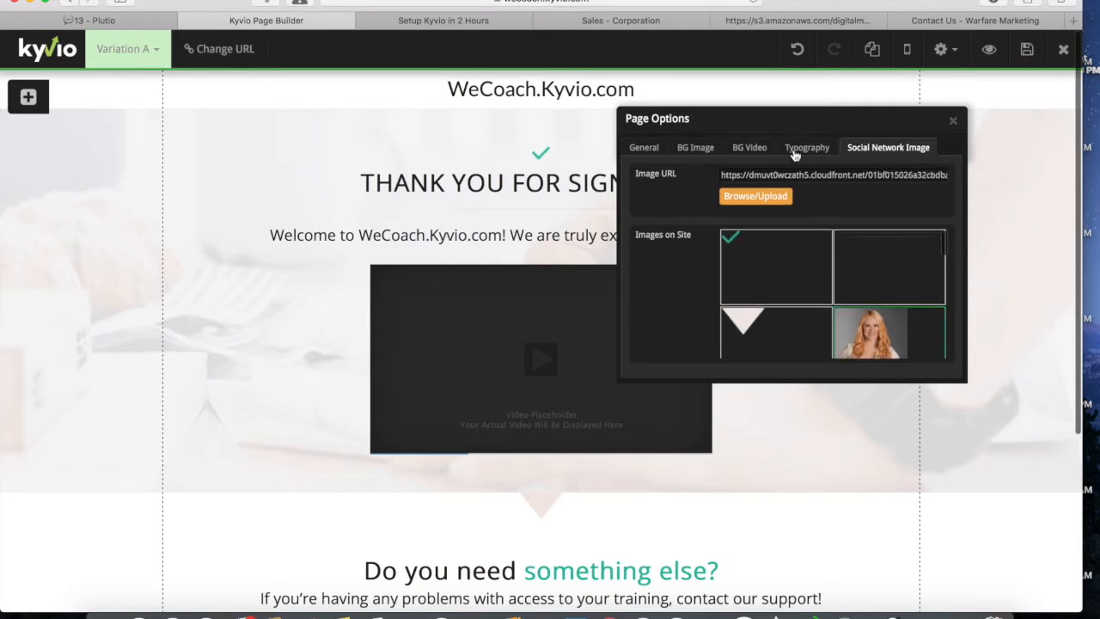
Step: Change the page title to 'Thank You for Downloading Our Course'
left_click(654, 150)
triple_click(788, 174)
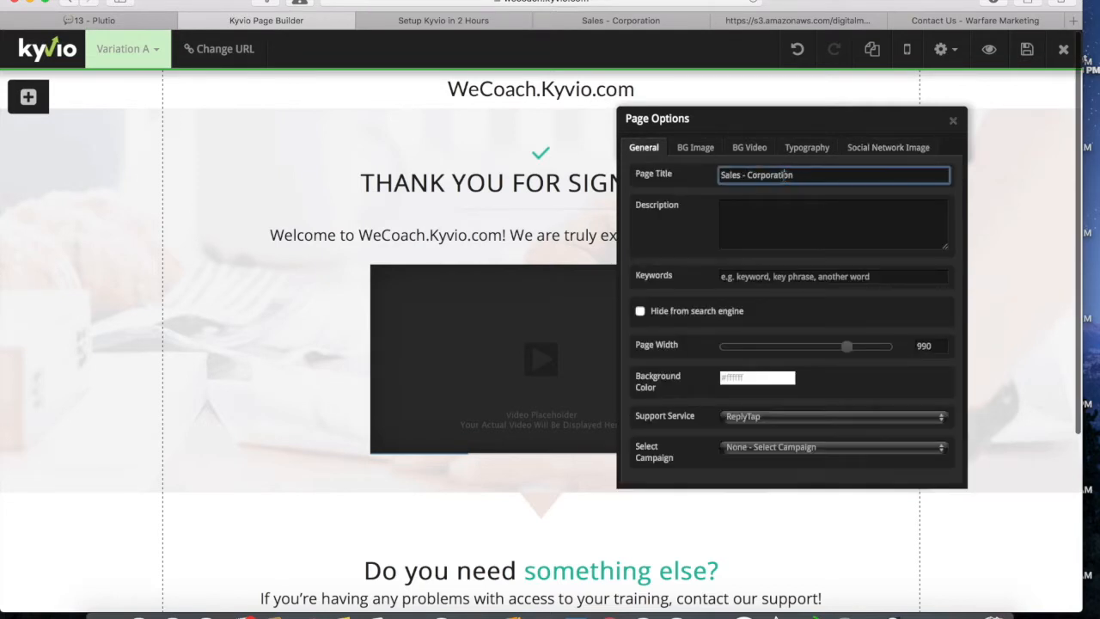
type("Thank")
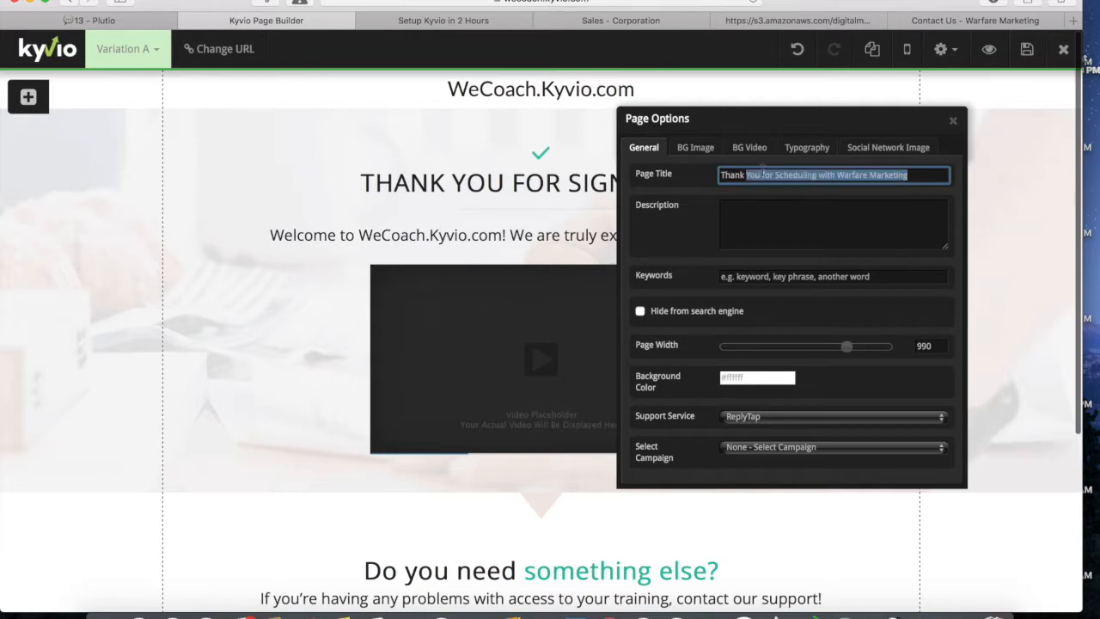
type(" You for Download")
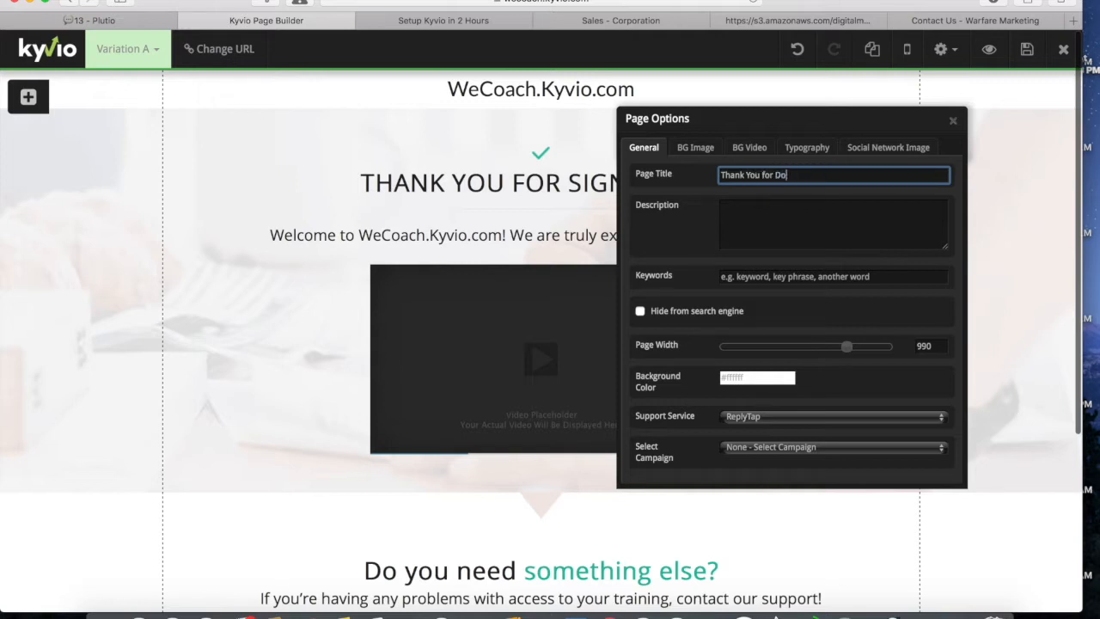
type("ing Our Course")
left_click(954, 122)
Step: Save, exit the builder, close the Sales - Corporation tab, and review the live thank-you page
left_click(1023, 51)
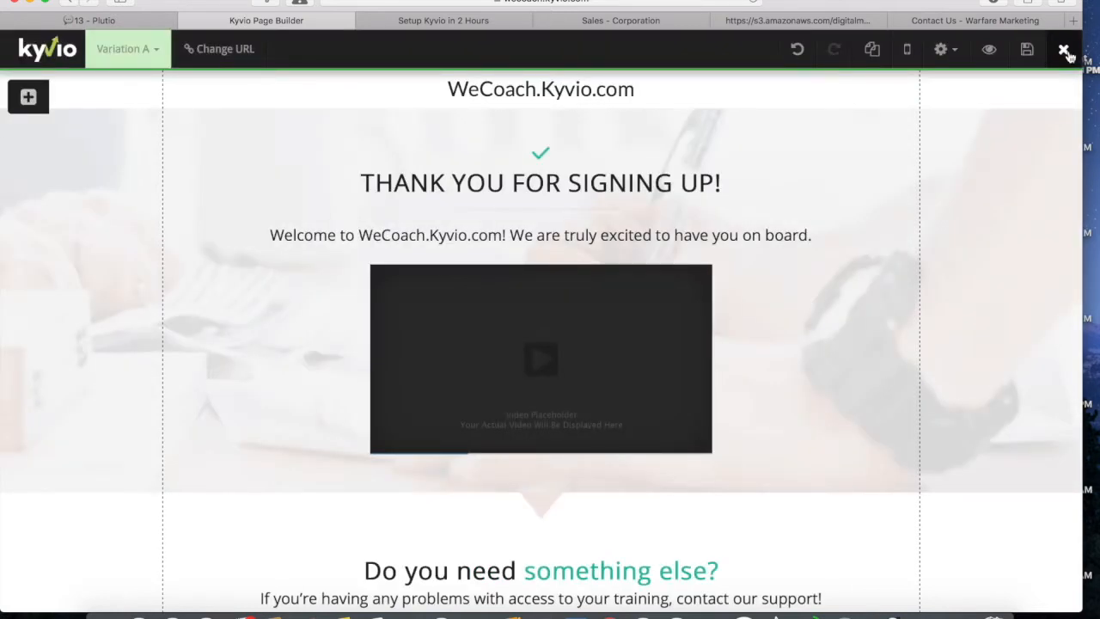
left_click(1063, 50)
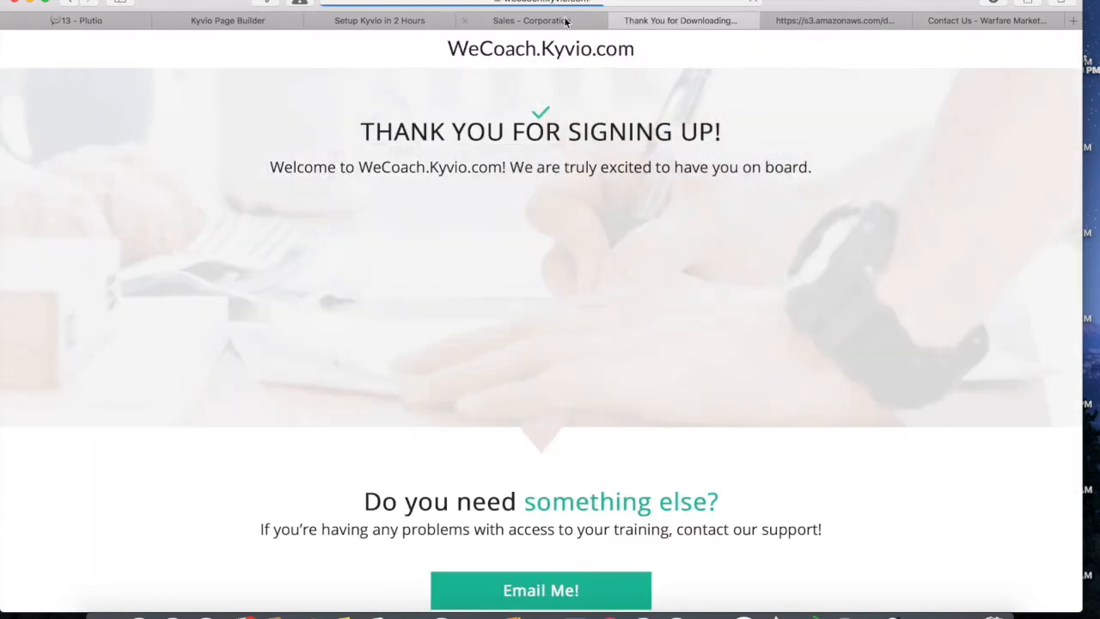
left_click(465, 21)
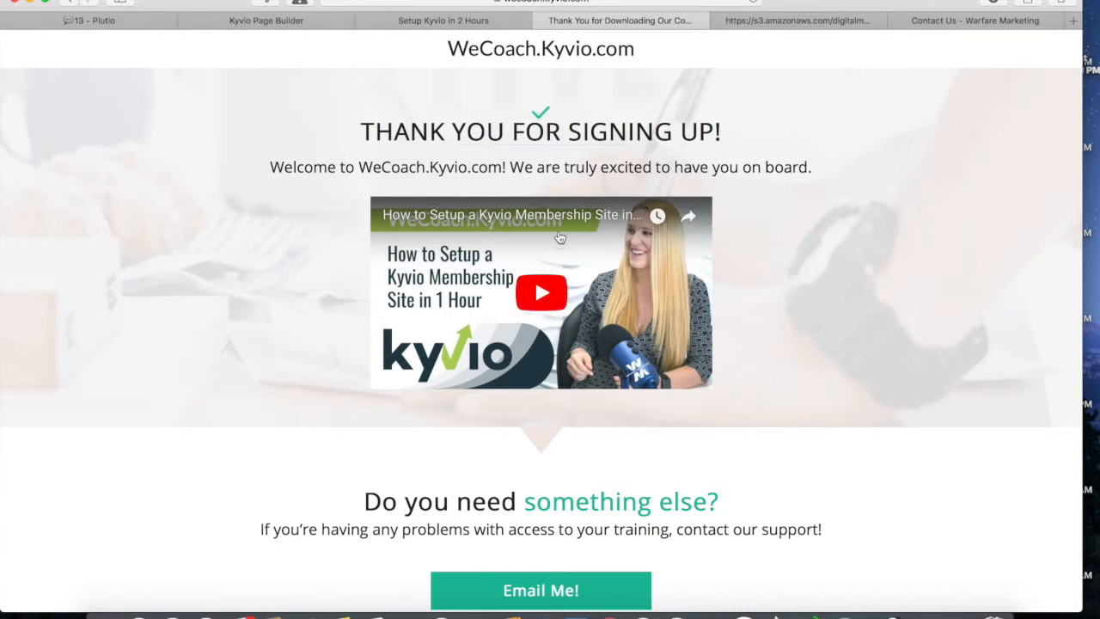
scroll(837, 341, "down", 5)
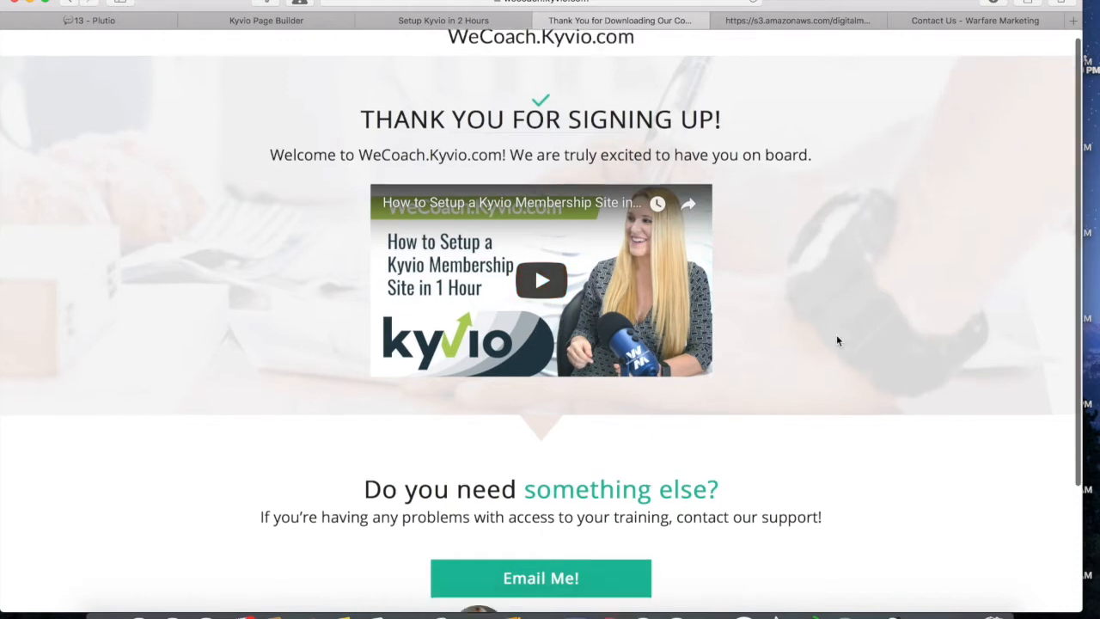
scroll(837, 341, "up", 5)
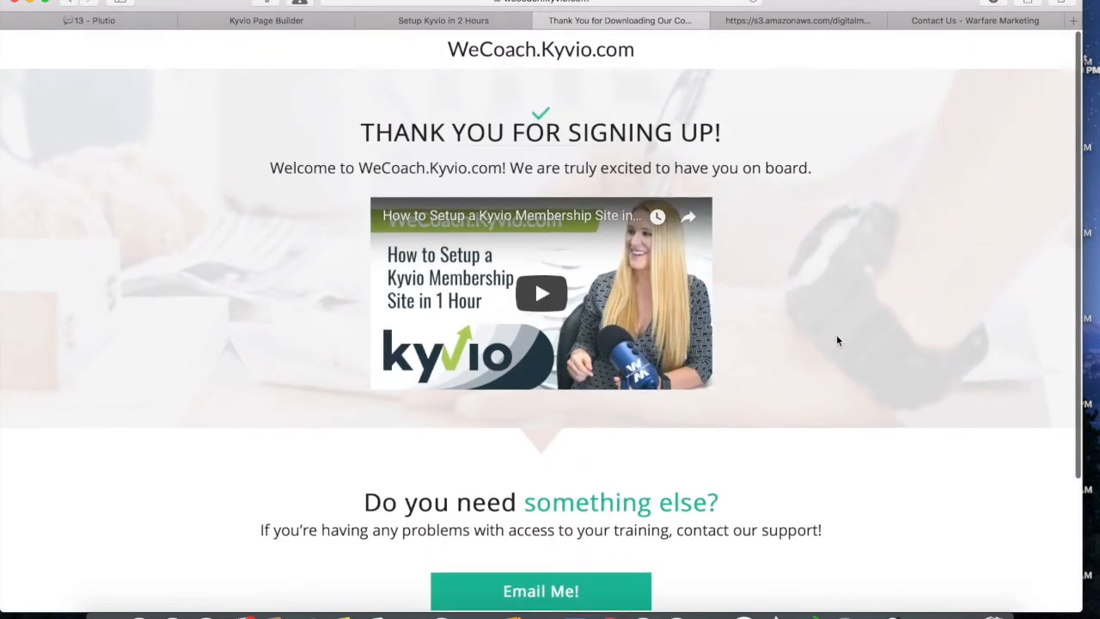